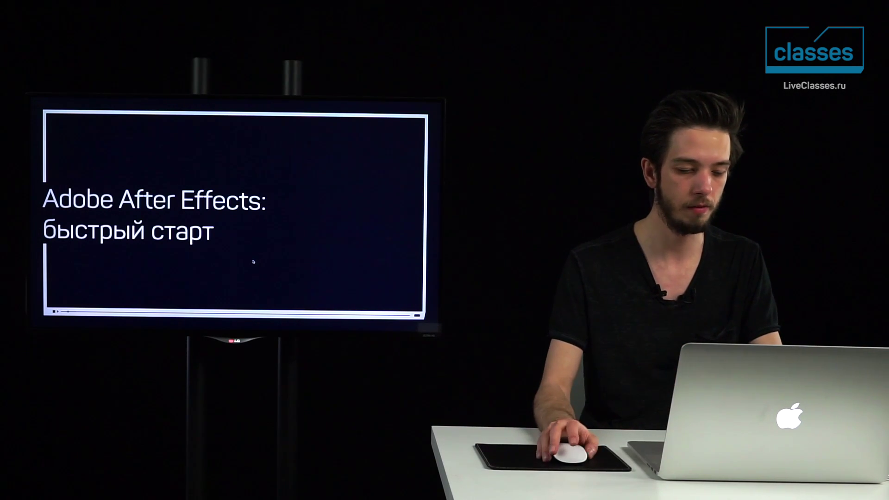
# Step: Preview MAIN COMP - RENDER ME and pause it at 0:00:02:23 on the DO IT frame
pyautogui.press('super+Tab')
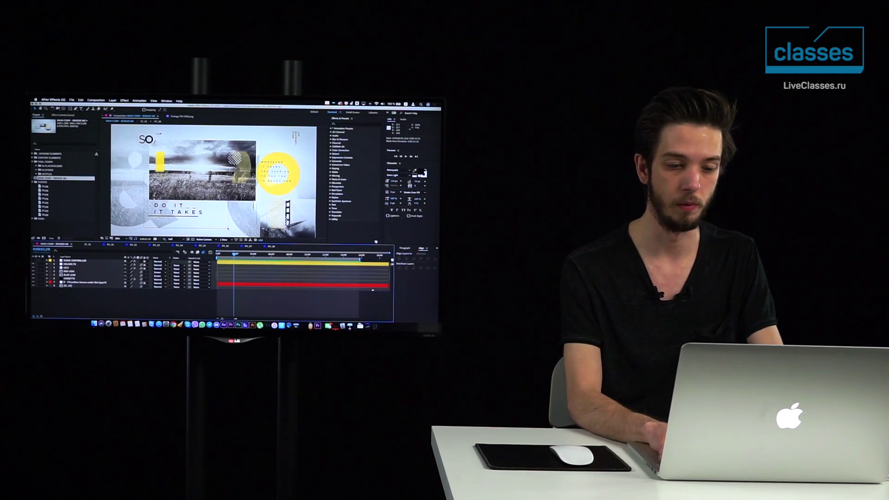
pyautogui.press('space')
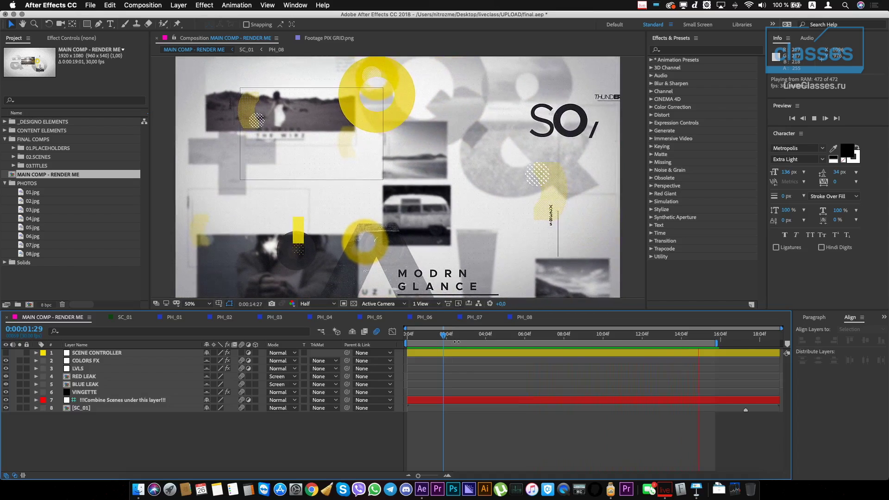
pyautogui.click(459, 337)
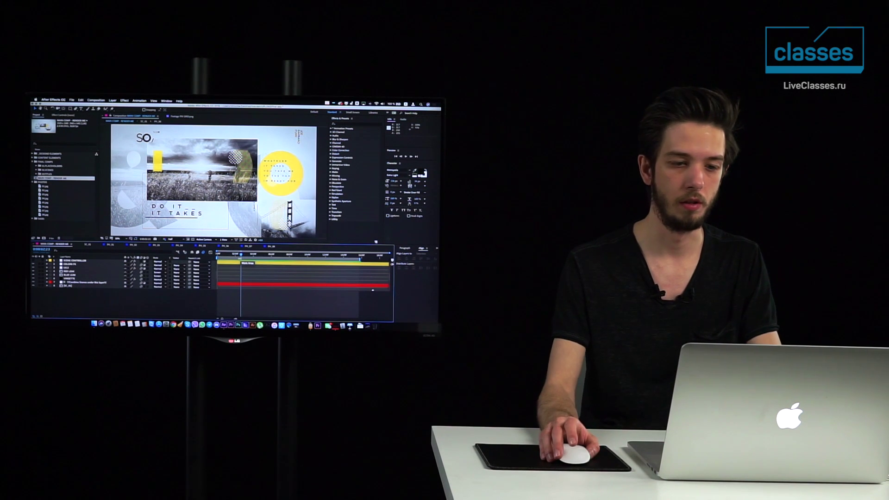
# Step: Advance the presentation to the Интерфейс slide, then return to After Effects
pyautogui.press('super+Tab')
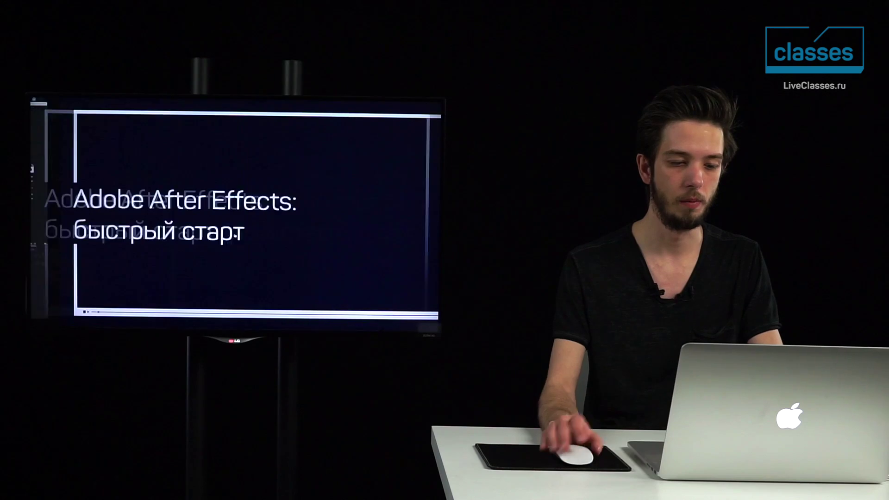
pyautogui.press('Right')
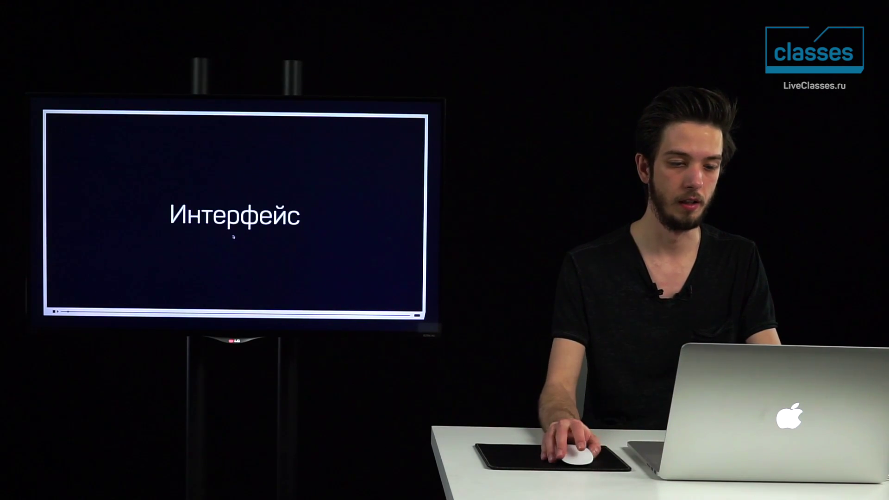
pyautogui.press('super+Tab')
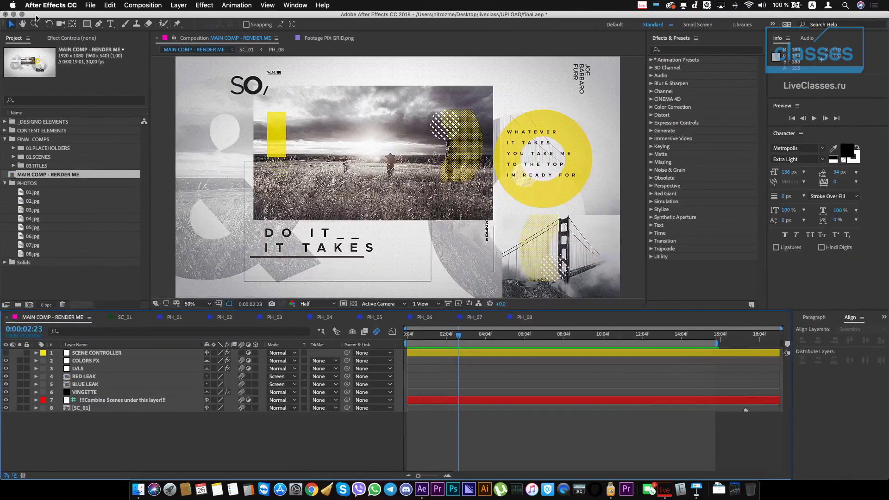
# Step: Start a new empty Untitled Project, saving final.aep when prompted
pyautogui.click(91, 5)
pyautogui.moveTo(100, 17)
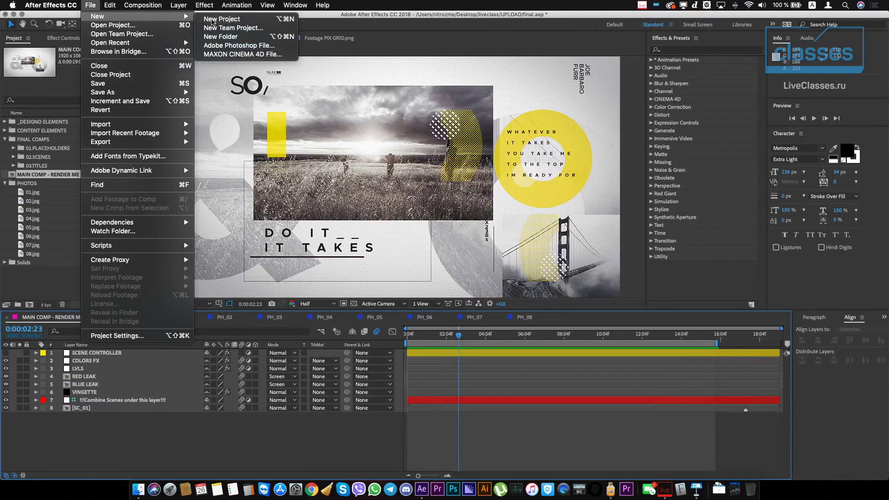
pyautogui.click(212, 21)
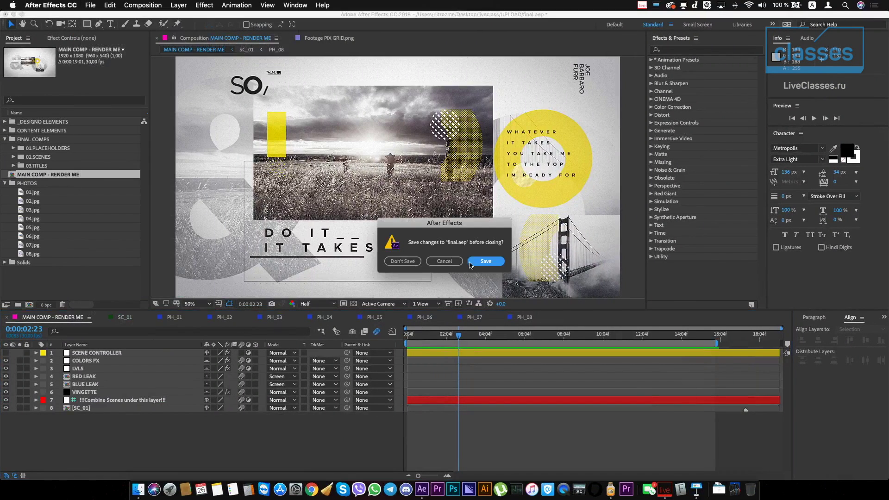
pyautogui.click(470, 262)
# Step: Reset the Standard workspace to its saved layout
pyautogui.click(476, 262)
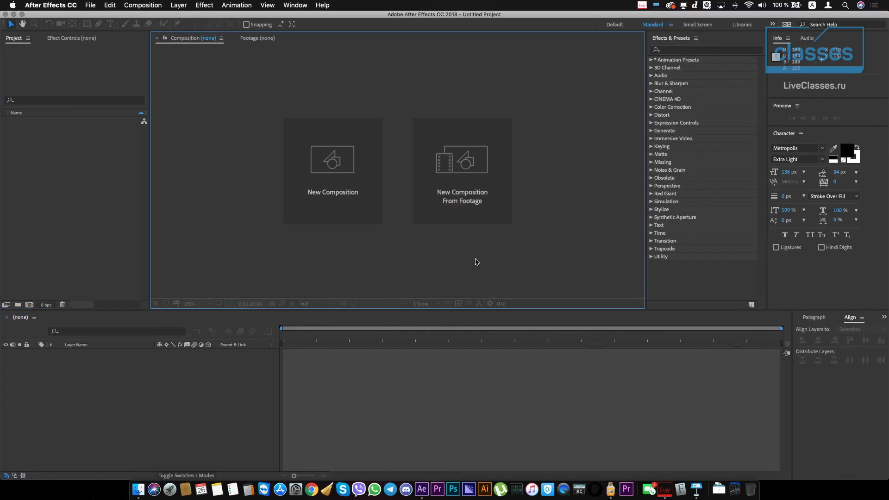
pyautogui.click(671, 25)
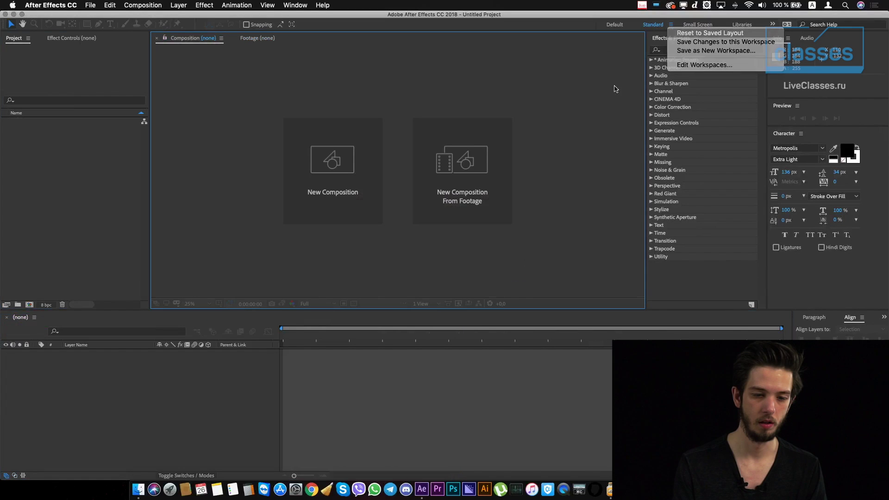
pyautogui.click(700, 32)
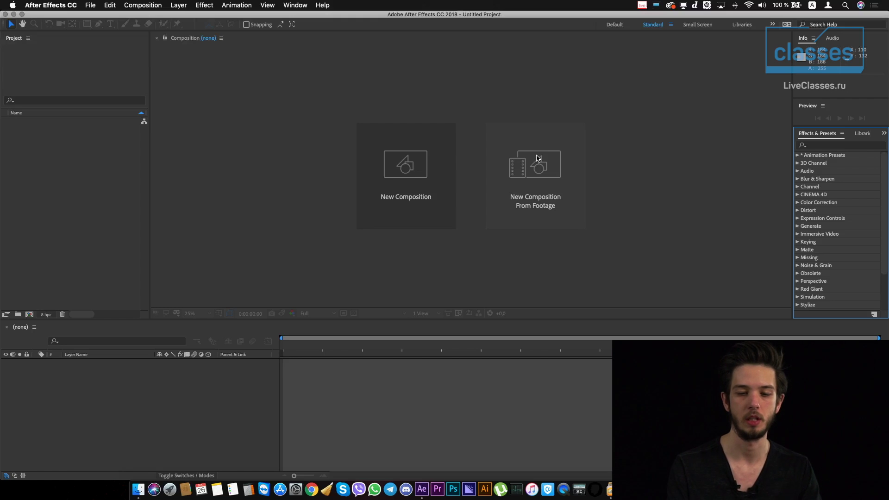
# Step: Drag the right-hand divider left to widen Info, Preview and Effects & Presets, then activate each panel in turn
pyautogui.moveTo(793, 118); pyautogui.dragTo(730, 120)
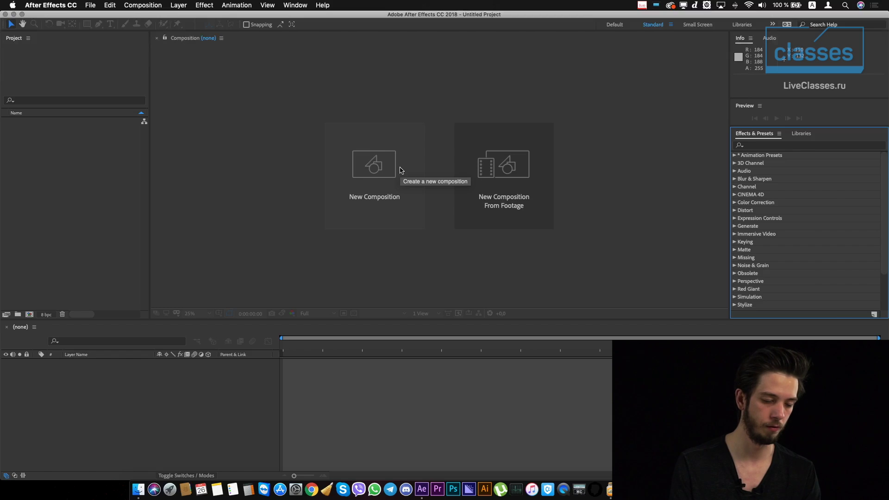
pyautogui.click(234, 409)
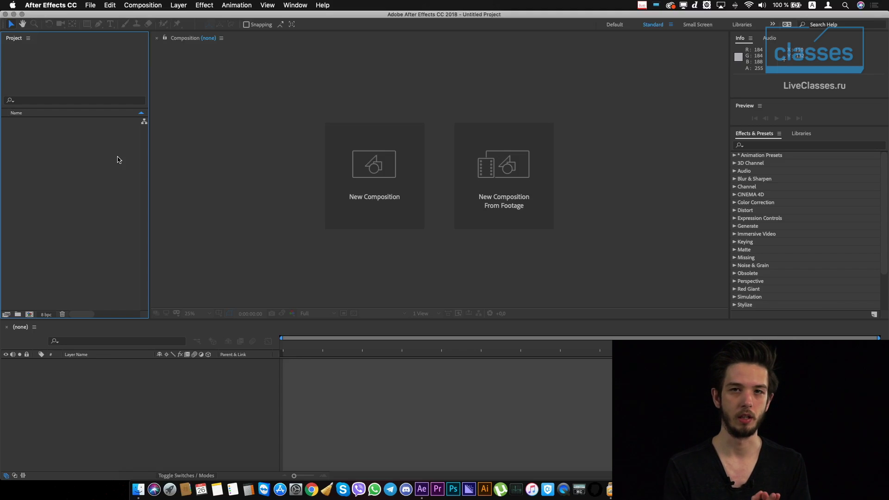
pyautogui.click(293, 148)
pyautogui.click(76, 405)
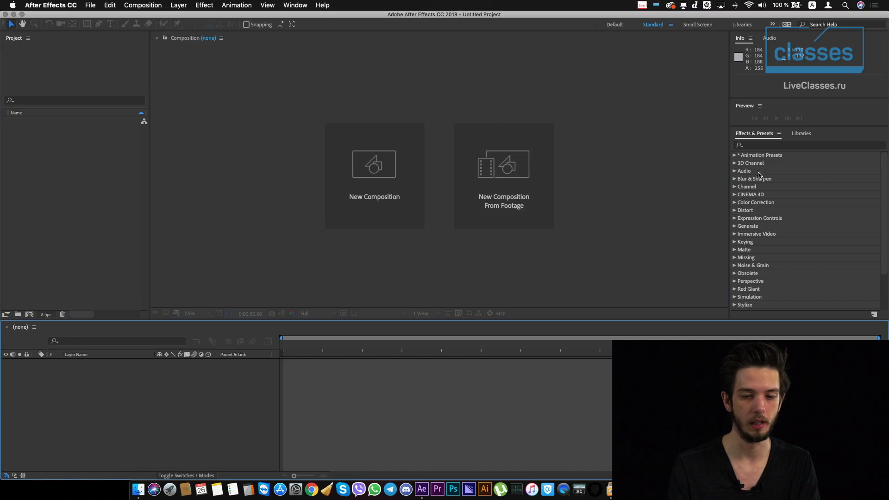
pyautogui.click(820, 176)
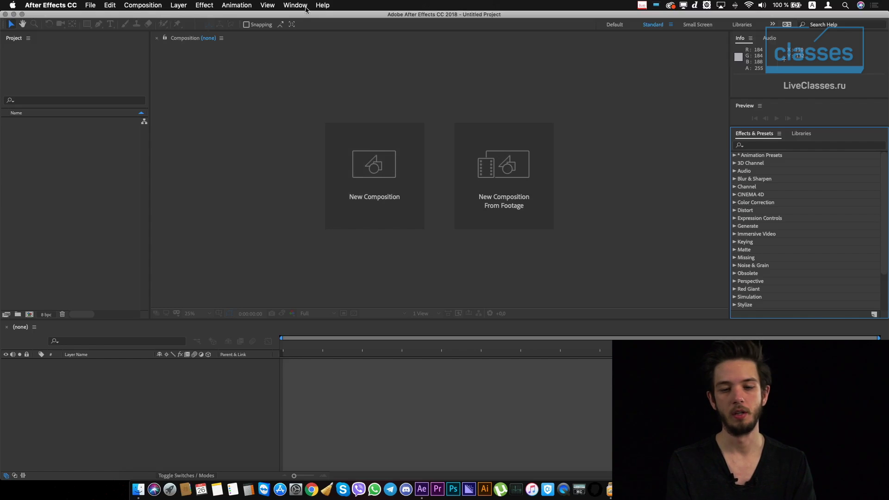
pyautogui.click(48, 217)
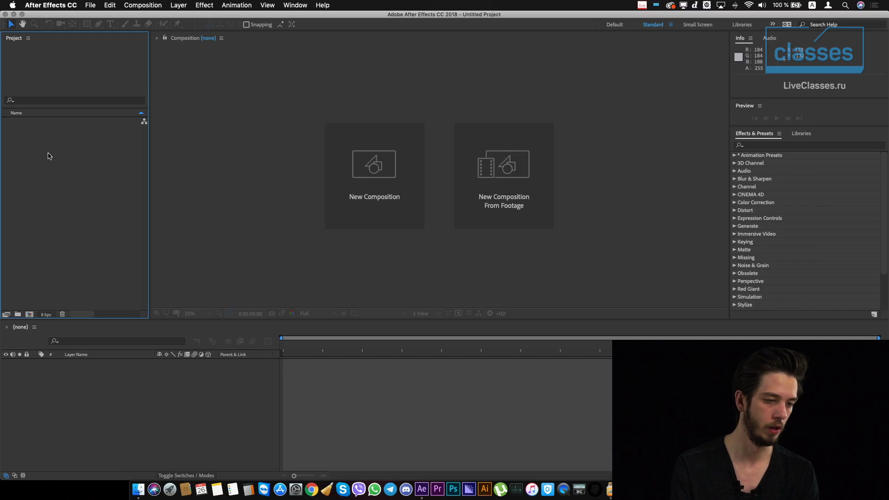
# Step: Browse the Photos_Preview_mk1 photos, import them as an image sequence, then undo that import
pyautogui.rightClick(67, 146)
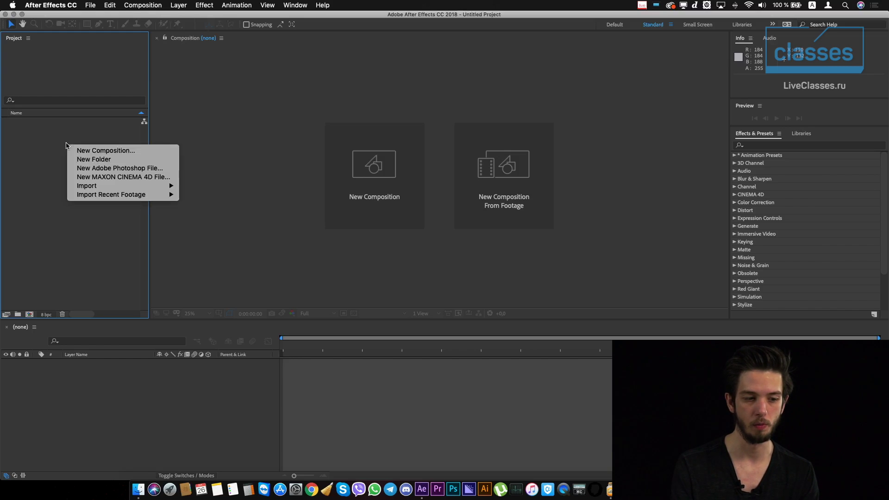
pyautogui.moveTo(87, 186)
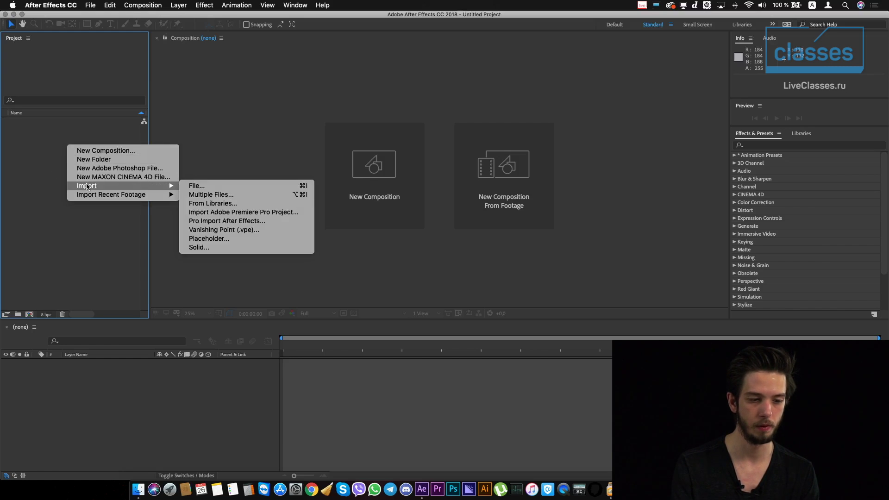
pyautogui.click(27, 170)
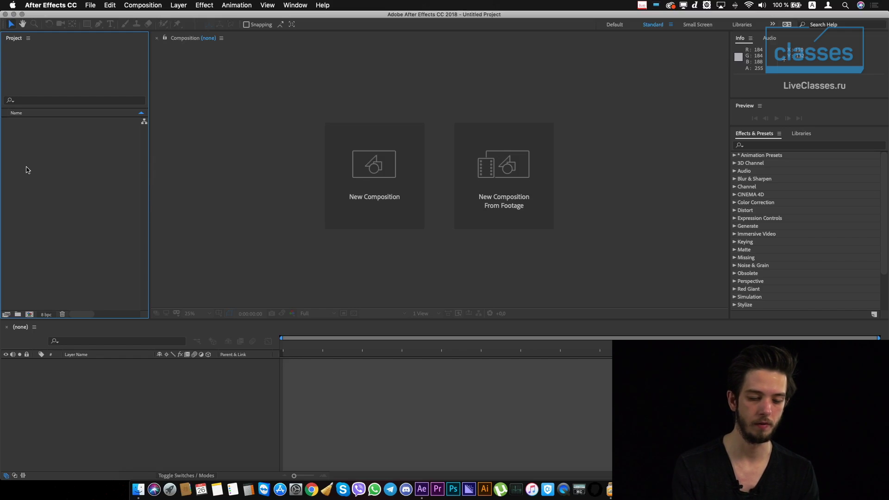
pyautogui.doubleClick(27, 169)
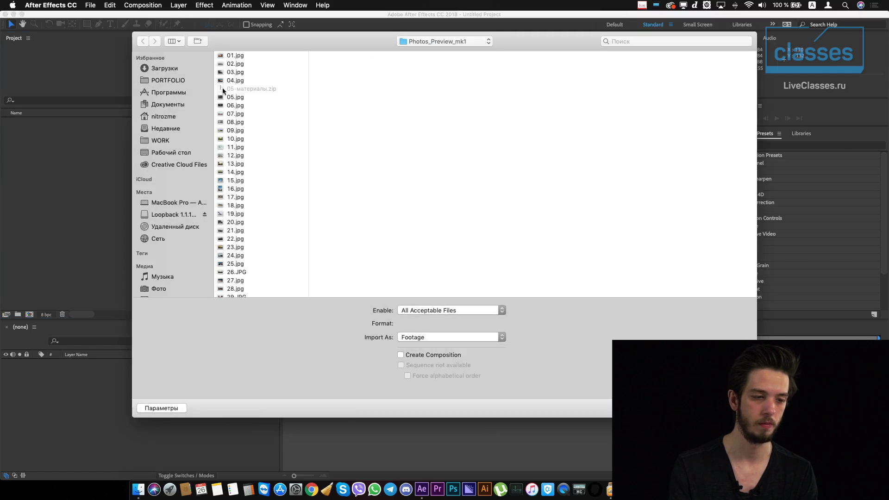
pyautogui.scroll(2, 243, 121)
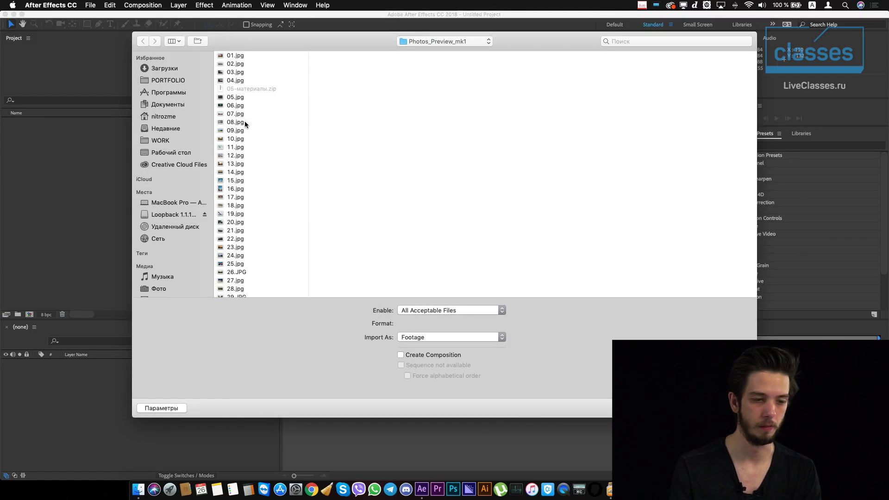
pyautogui.click(244, 55)
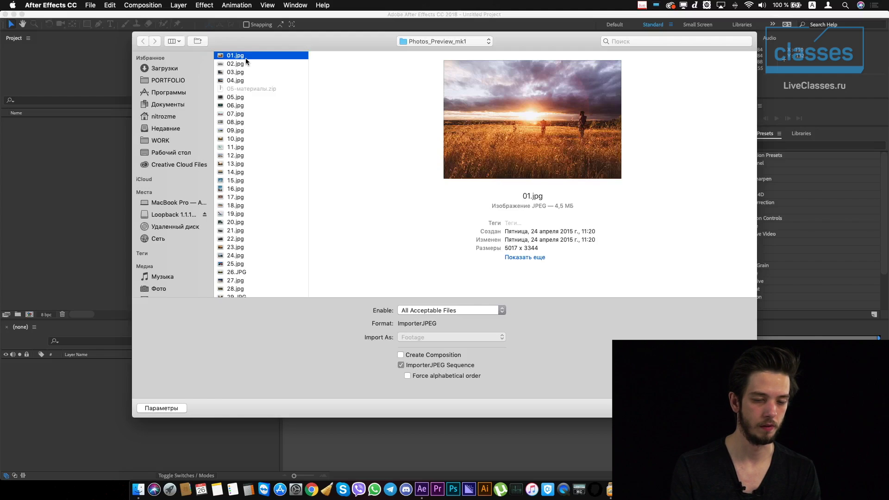
pyautogui.click(236, 66)
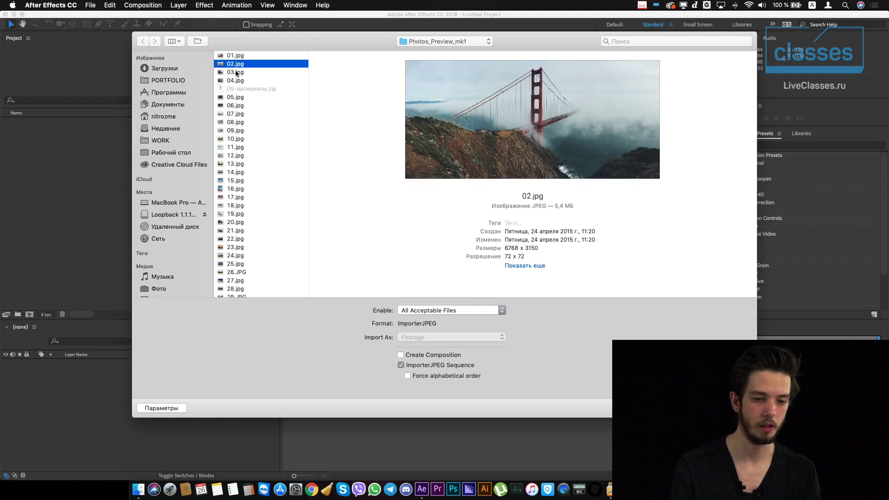
pyautogui.click(237, 73)
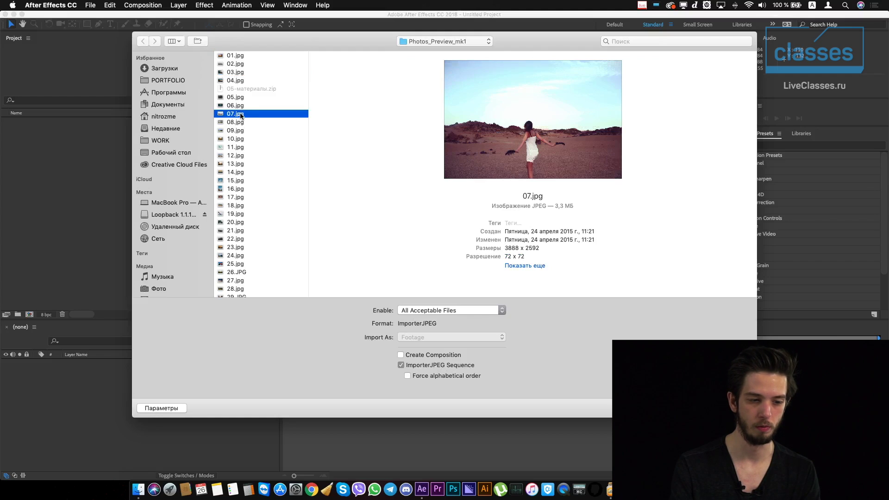
pyautogui.doubleClick(241, 115)
pyautogui.press('BackSpace')
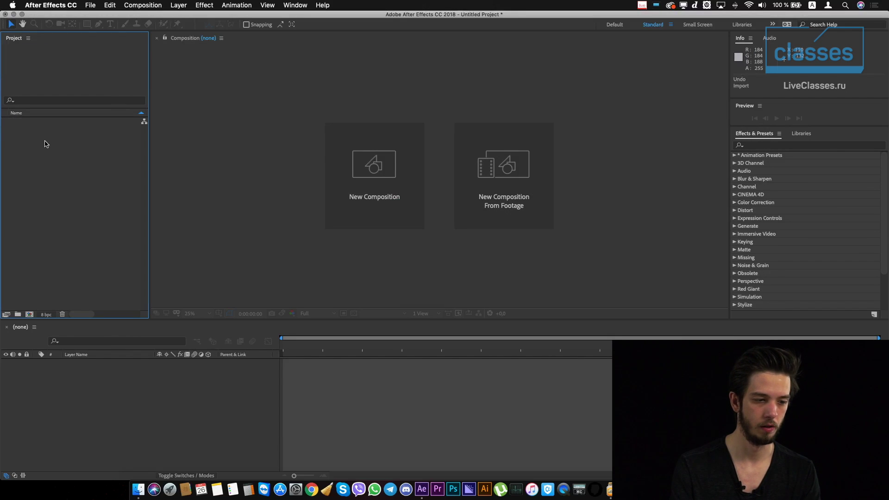
# Step: Import 08.jpg as a single still with ImporterJPEG Sequence unchecked
pyautogui.doubleClick(44, 144)
pyautogui.click(236, 122)
pyautogui.click(447, 366)
pyautogui.press('Return')
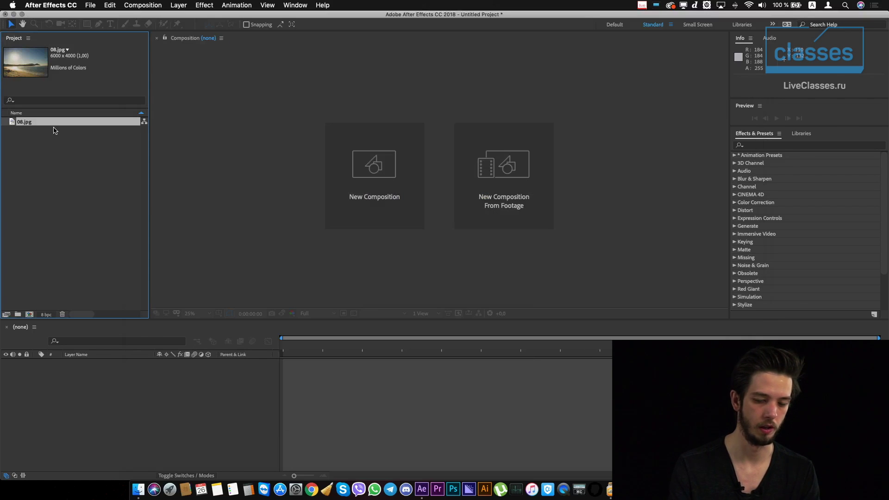
# Step: Remove the imported 08.jpg and try out file selections in the Photos_Preview_mk1 import browser
pyautogui.press('Delete')
pyautogui.press('super+i')
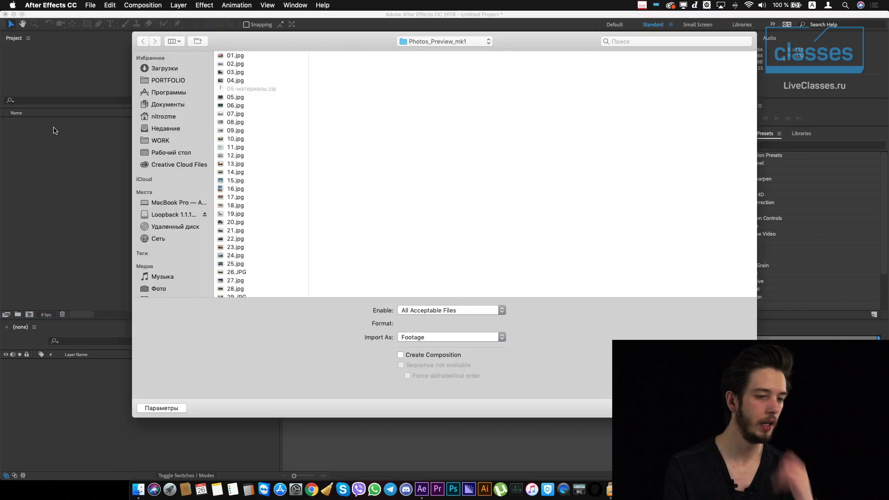
pyautogui.click(244, 99)
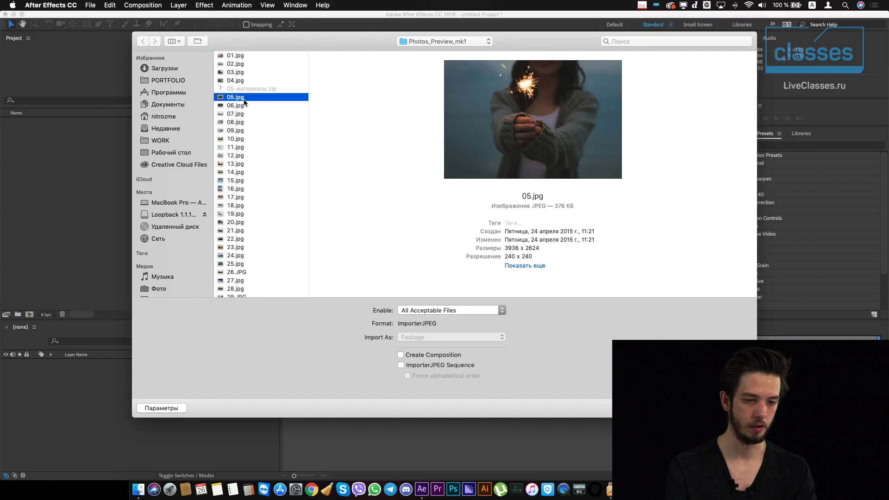
pyautogui.keyDown('super'); pyautogui.click(242, 122); pyautogui.keyUp('super')
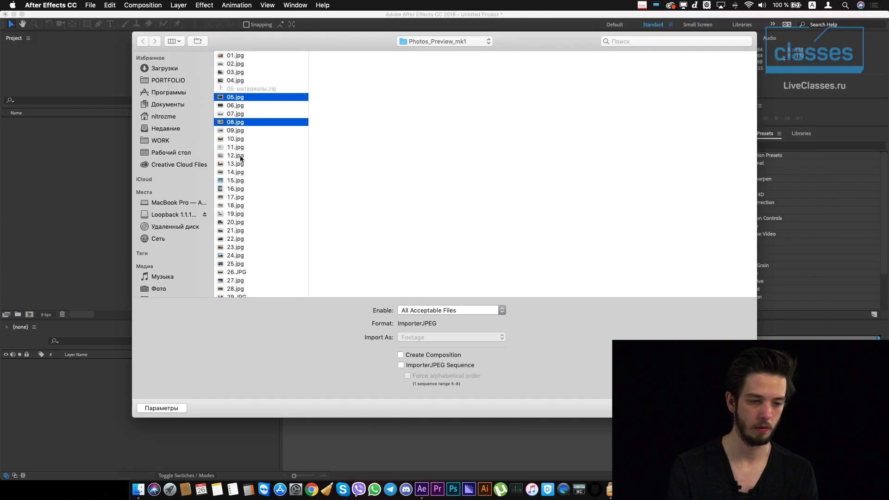
pyautogui.keyDown('super'); pyautogui.click(241, 156); pyautogui.keyUp('super')
pyautogui.keyDown('super'); pyautogui.click(236, 188); pyautogui.keyUp('super')
pyautogui.keyDown('super'); pyautogui.click(236, 205); pyautogui.keyUp('super')
pyautogui.keyDown('super'); pyautogui.click(240, 248); pyautogui.keyUp('super')
pyautogui.keyDown('super'); pyautogui.click(254, 272); pyautogui.keyUp('super')
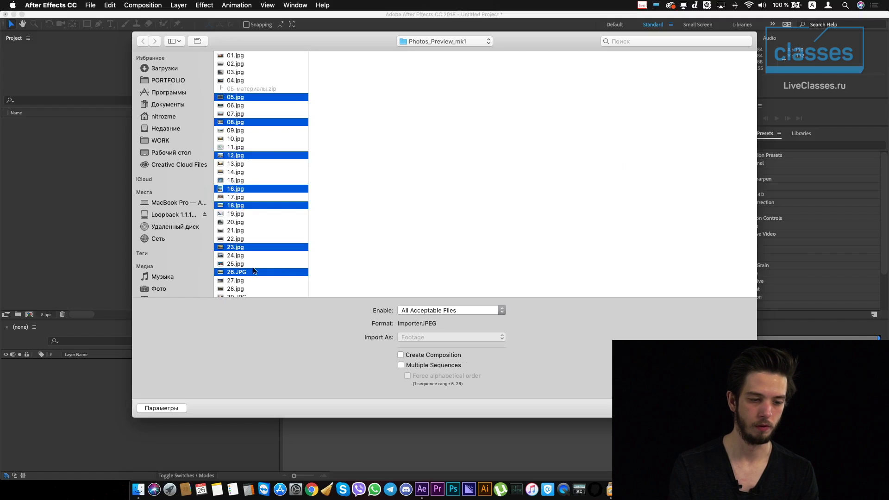
pyautogui.click(245, 139)
pyautogui.keyDown('shift'); pyautogui.click(240, 181); pyautogui.keyUp('shift')
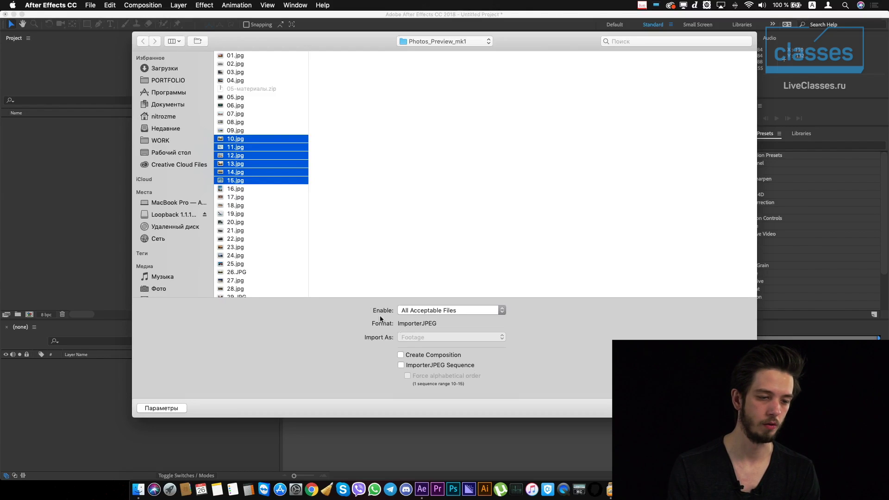
# Step: Select 12.jpg through 23.jpg and import them as one ImporterJPEG Sequence
pyautogui.click(300, 265)
pyautogui.click(256, 156)
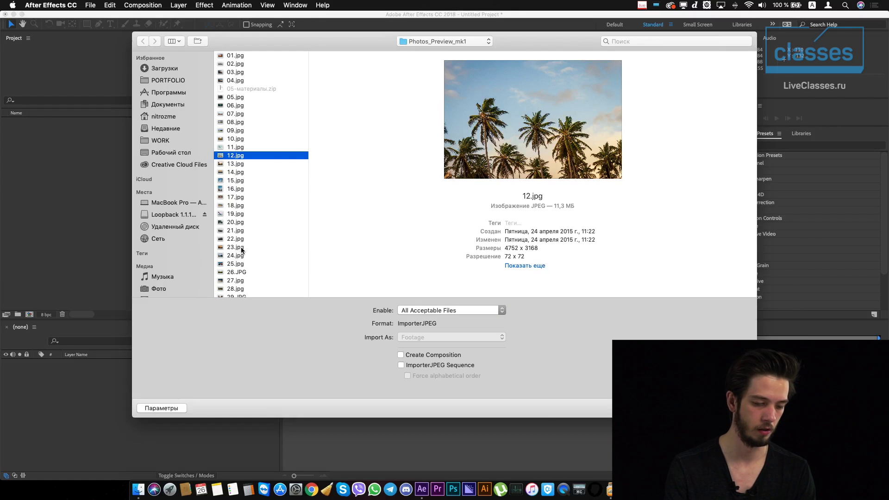
pyautogui.keyDown('shift'); pyautogui.click(241, 247); pyautogui.keyUp('shift')
pyautogui.click(401, 364)
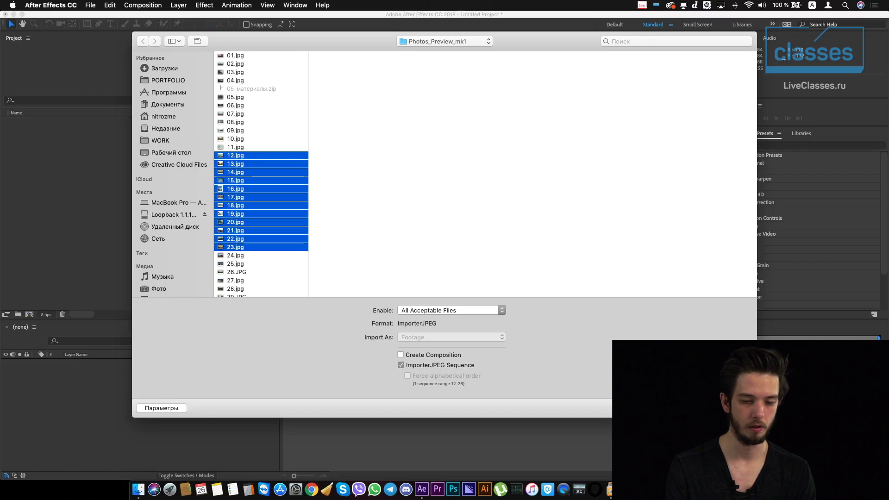
pyautogui.press('Return')
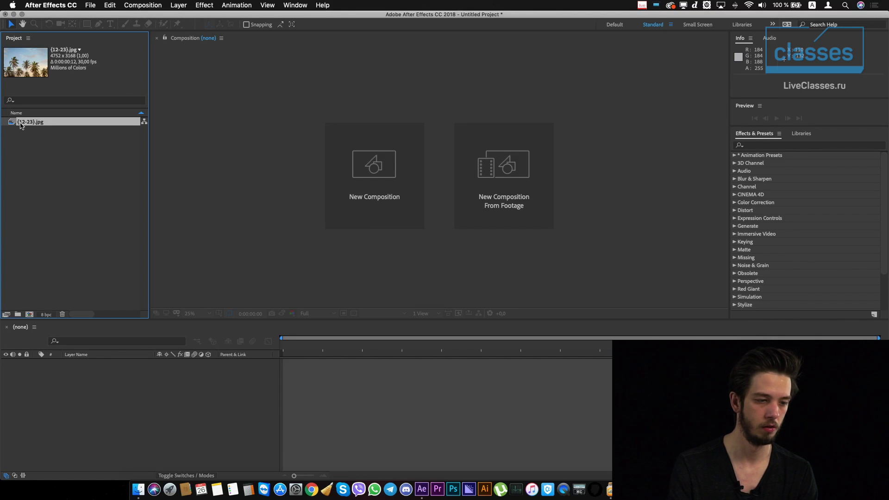
# Step: Open the [12-23].jpg sequence at 12.5% zoom and scrub through its frames
pyautogui.doubleClick(20, 123)
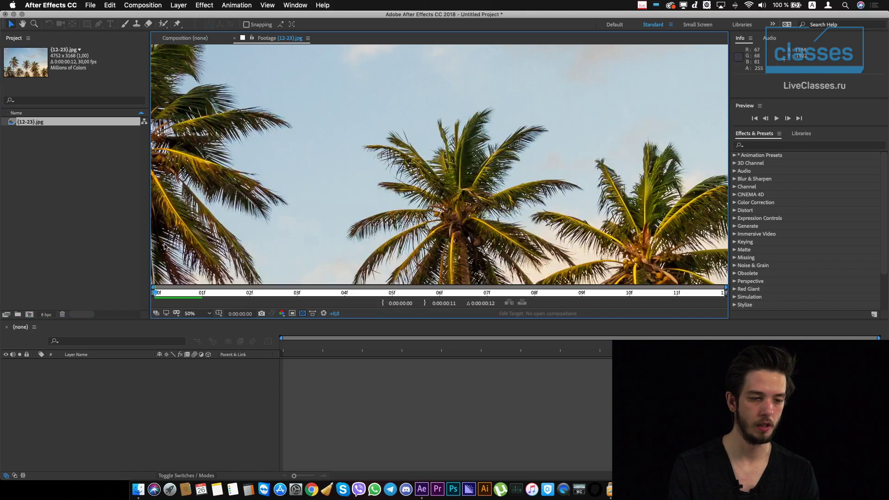
pyautogui.press(',')
pyautogui.press(',')
pyautogui.press(',')
pyautogui.press(',')
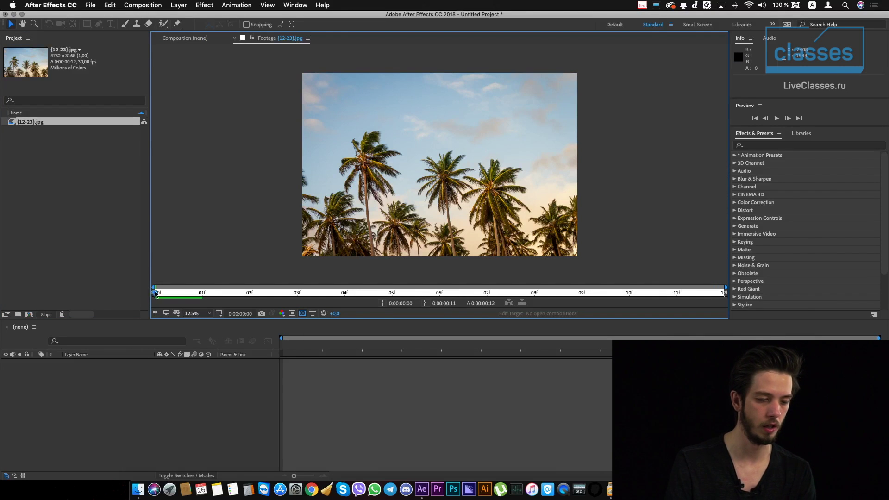
pyautogui.moveTo(167, 295); pyautogui.dragTo(608, 294)
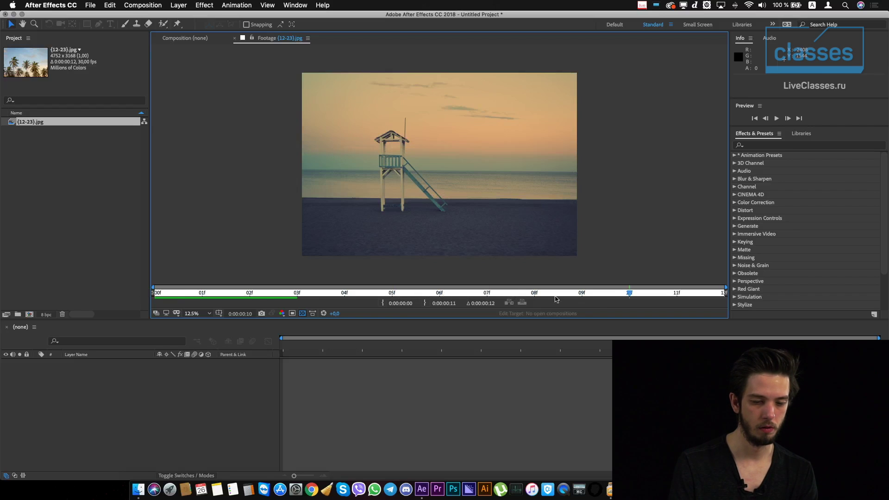
pyautogui.click(250, 295)
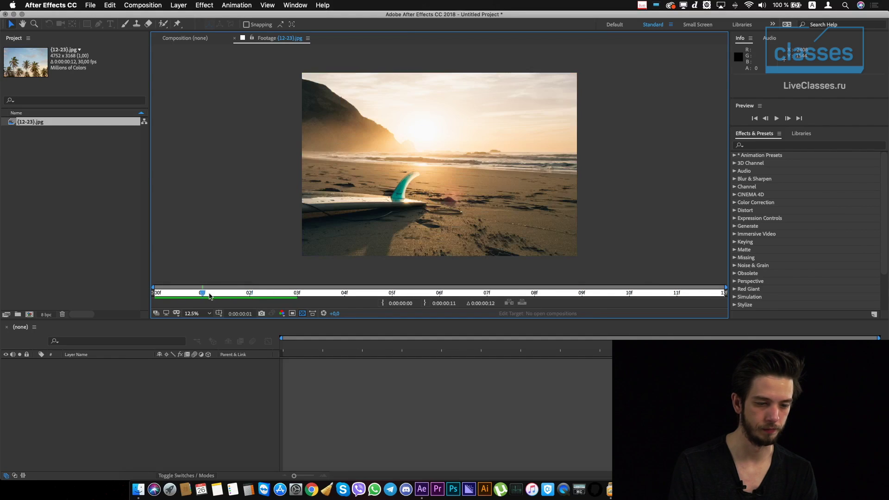
pyautogui.moveTo(225, 295); pyautogui.dragTo(177, 296)
# Step: Delete the [12-23].jpg sequence from the project
pyautogui.click(17, 179)
pyautogui.click(39, 124)
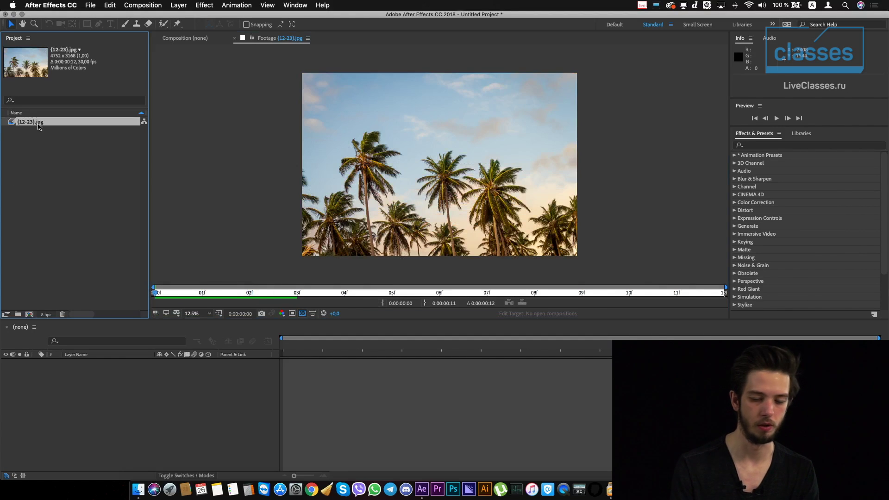
pyautogui.press('Delete')
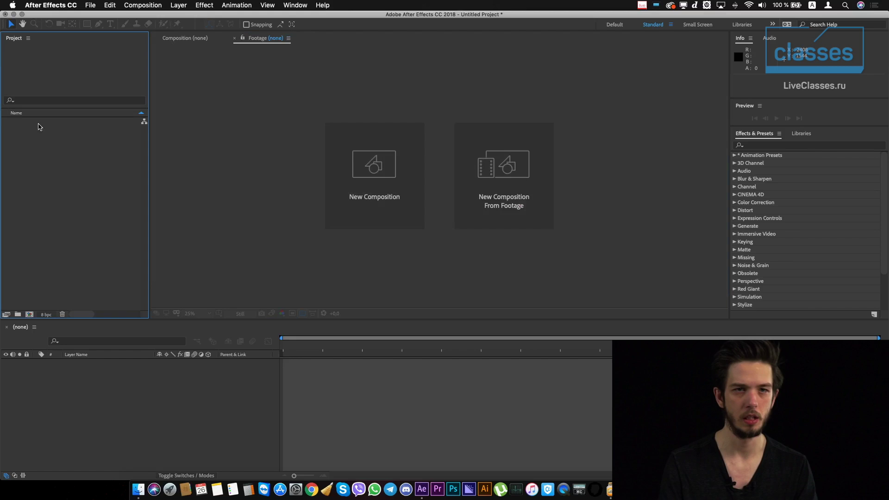
# Step: Reopen the import browser and select 08.jpg and 12.jpg
pyautogui.doubleClick(66, 159)
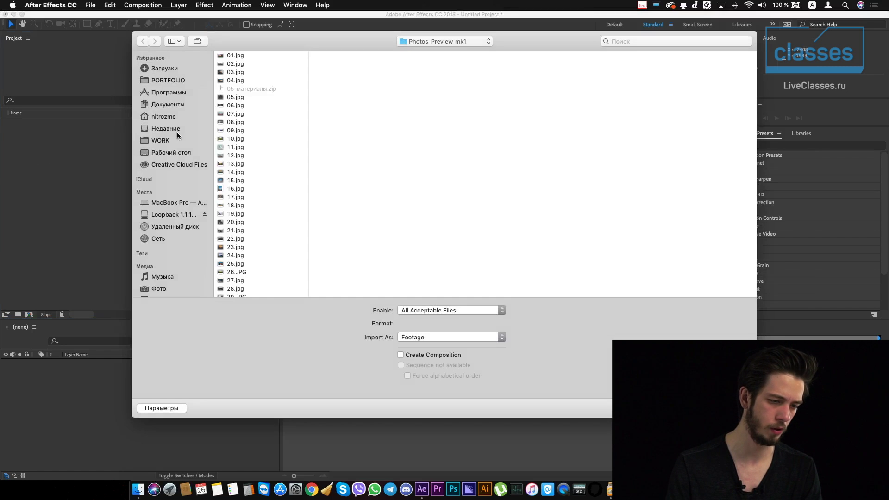
pyautogui.click(237, 123)
pyautogui.keyDown('super'); pyautogui.click(237, 155); pyautogui.keyUp('super')
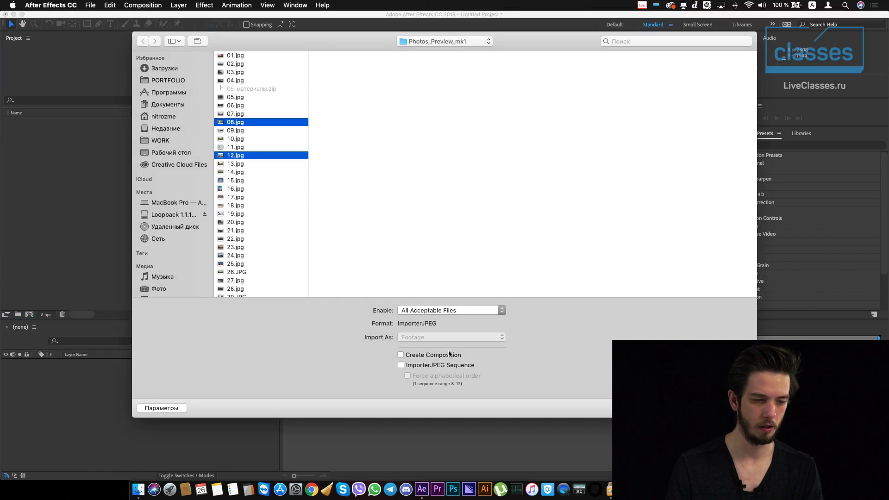
# Step: Import 08.jpg, 12.jpg and 16.jpg as separate stills and widen the Project panel to show type and size
pyautogui.keyDown('super'); pyautogui.click(257, 190); pyautogui.keyUp('super')
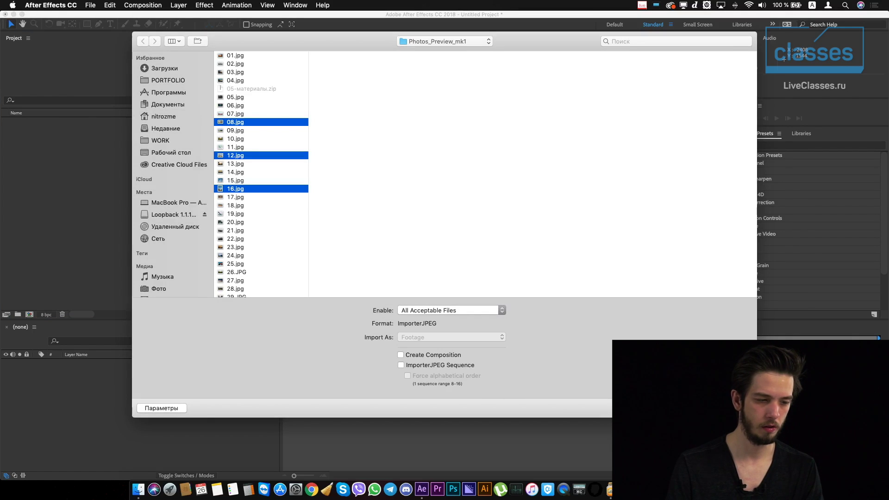
pyautogui.press('Return')
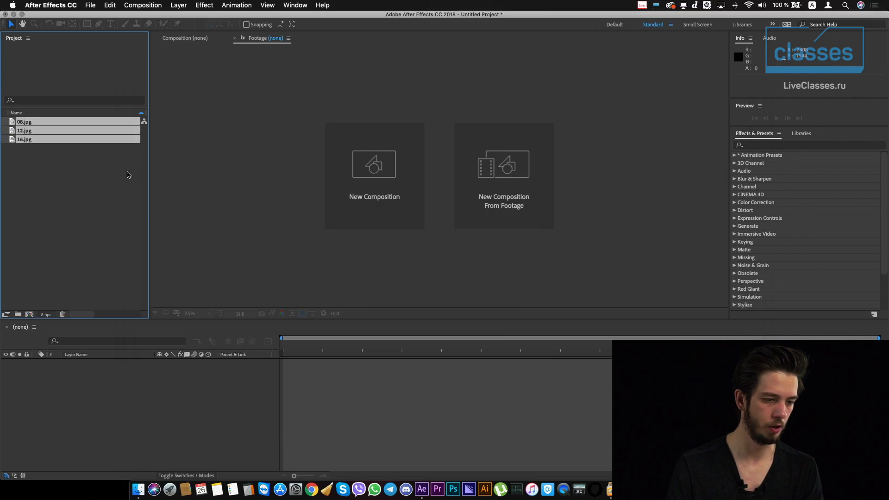
pyautogui.moveTo(150, 168); pyautogui.dragTo(253, 169)
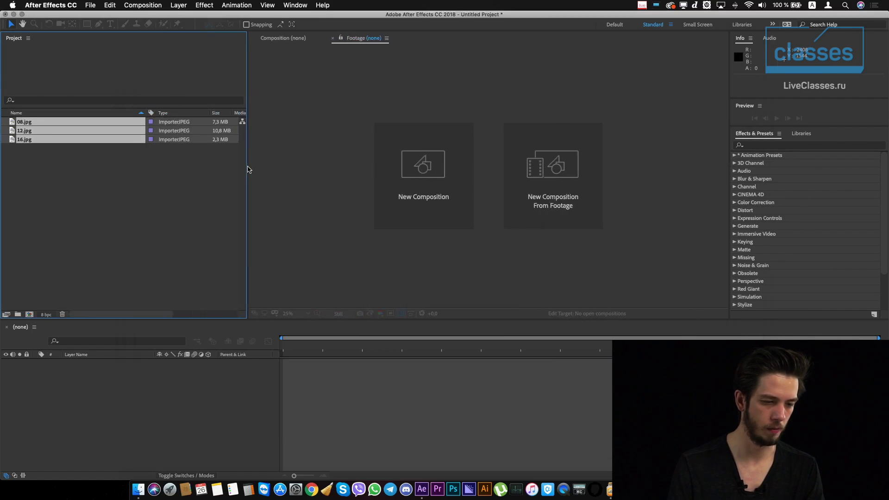
pyautogui.click(209, 194)
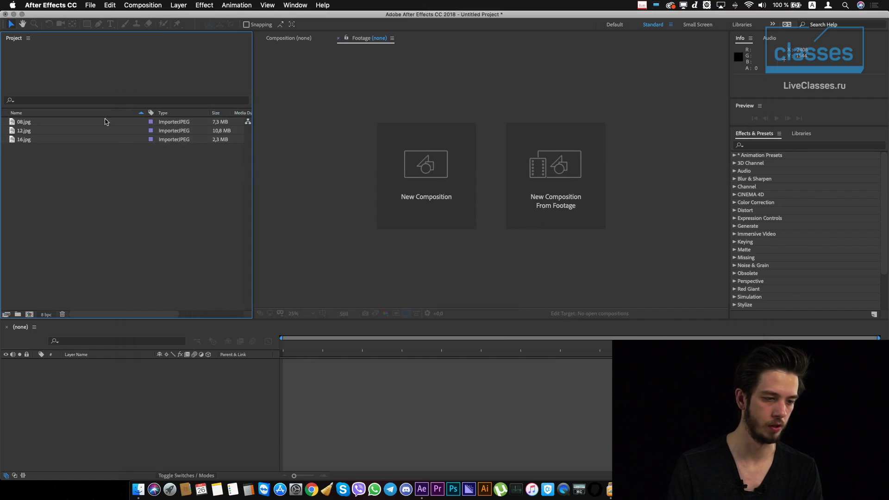
pyautogui.click(77, 100)
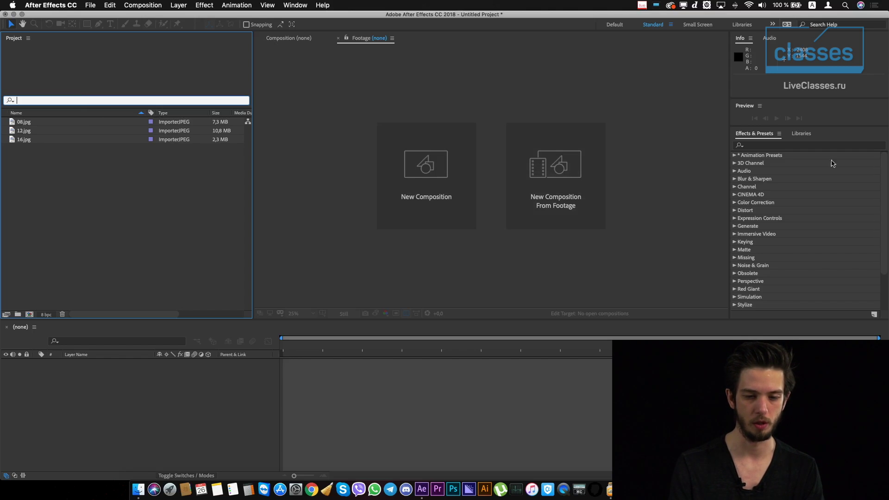
pyautogui.click(69, 342)
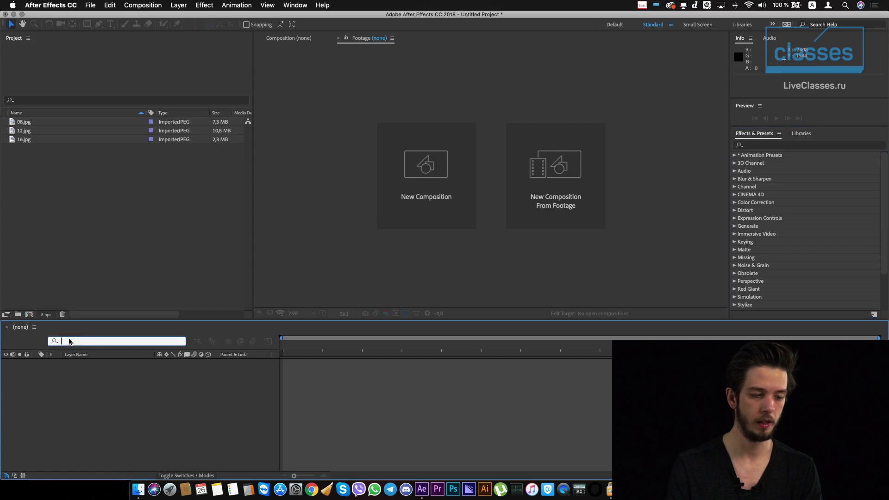
pyautogui.click(87, 100)
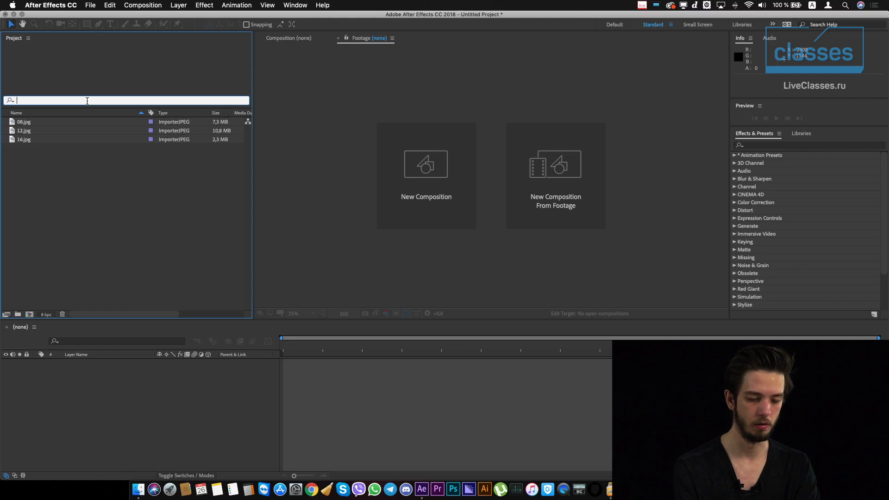
pyautogui.write('08')
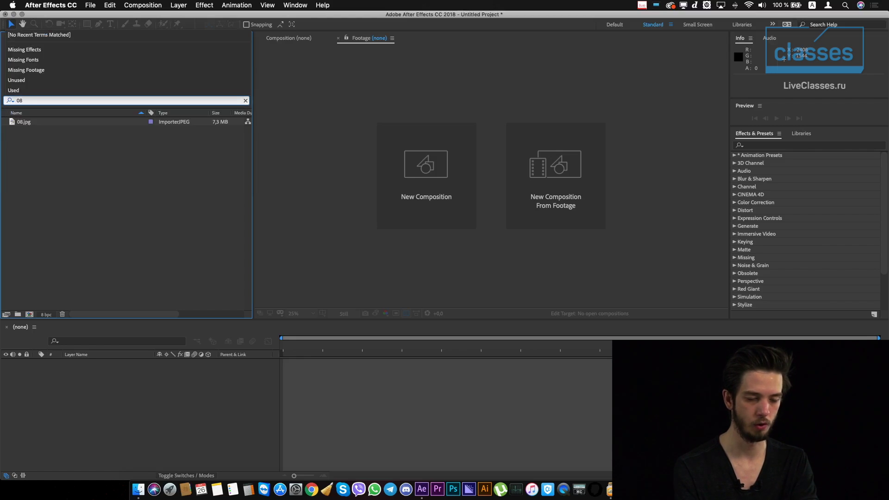
pyautogui.press('BackSpace')
pyautogui.press('BackSpace')
pyautogui.write('.jpg')
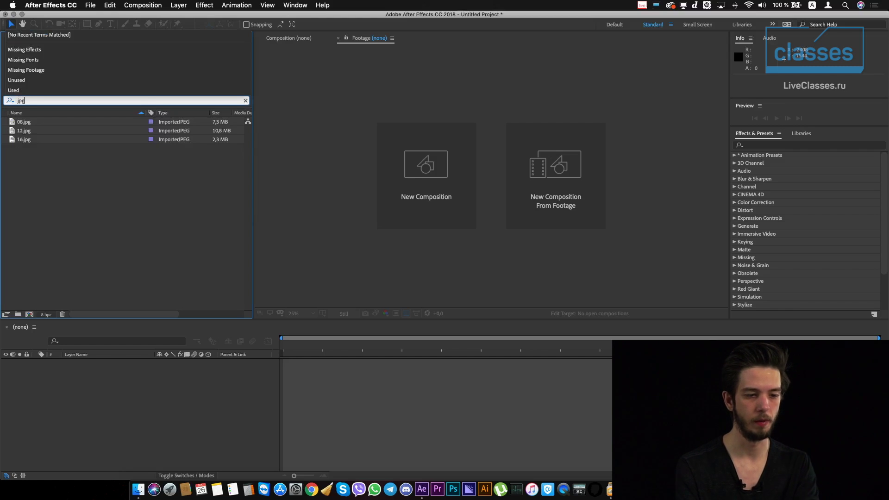
pyautogui.press('BackSpace')
pyautogui.press('BackSpace')
pyautogui.press('BackSpace')
pyautogui.press('BackSpace')
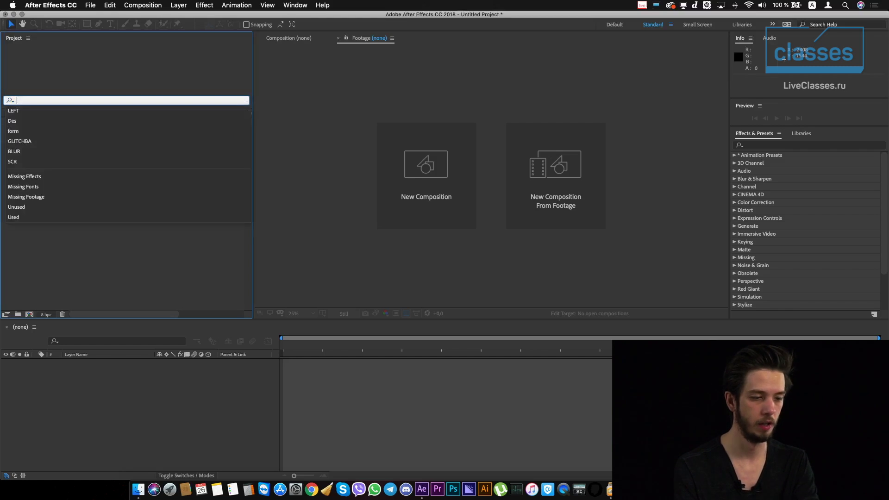
pyautogui.click(101, 250)
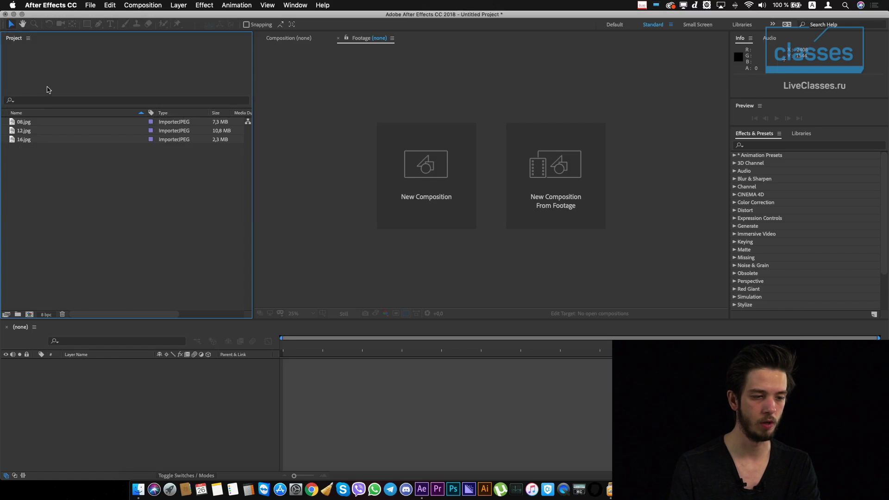
pyautogui.click(47, 100)
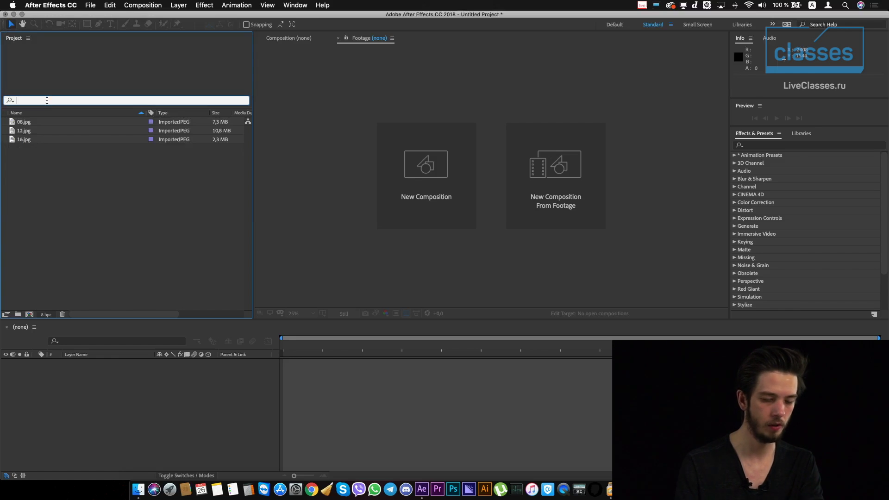
pyautogui.write('08.jpg')
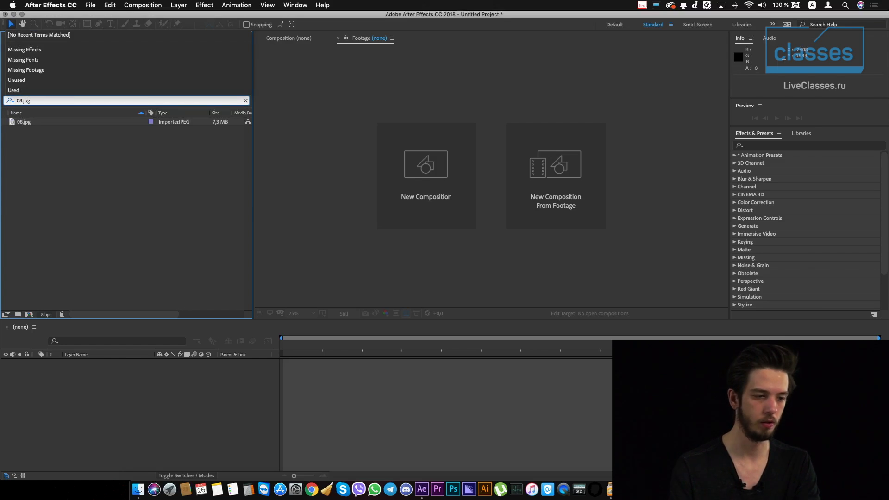
pyautogui.press('Return')
pyautogui.click(58, 101)
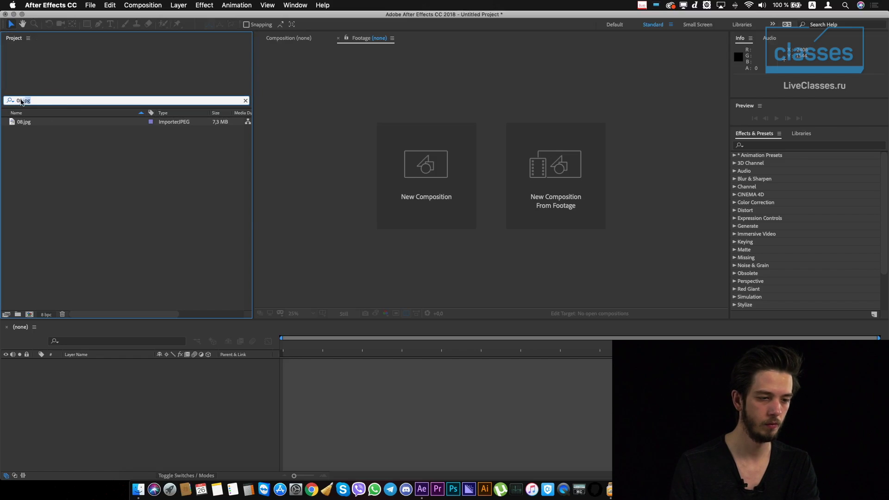
pyautogui.press('BackSpace')
pyautogui.click(87, 302)
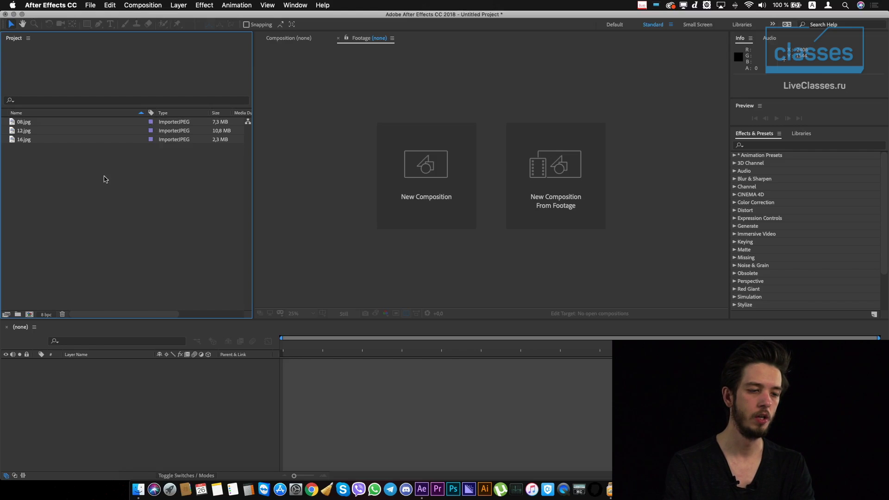
# Step: Select 08.jpg, 12.jpg and 16.jpg and duplicate them with Cmd+D until there are seven copies of each
pyautogui.moveTo(105, 179); pyautogui.dragTo(60, 125)
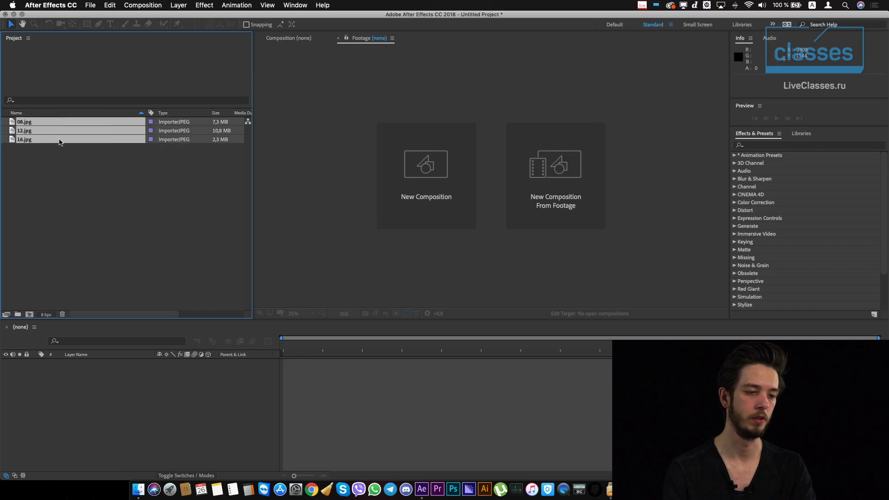
pyautogui.click(65, 186)
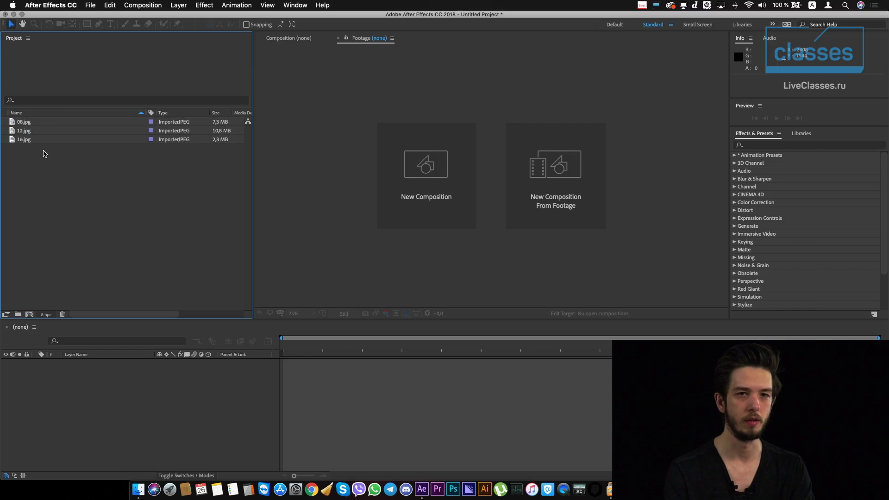
pyautogui.moveTo(44, 191); pyautogui.dragTo(2, 118)
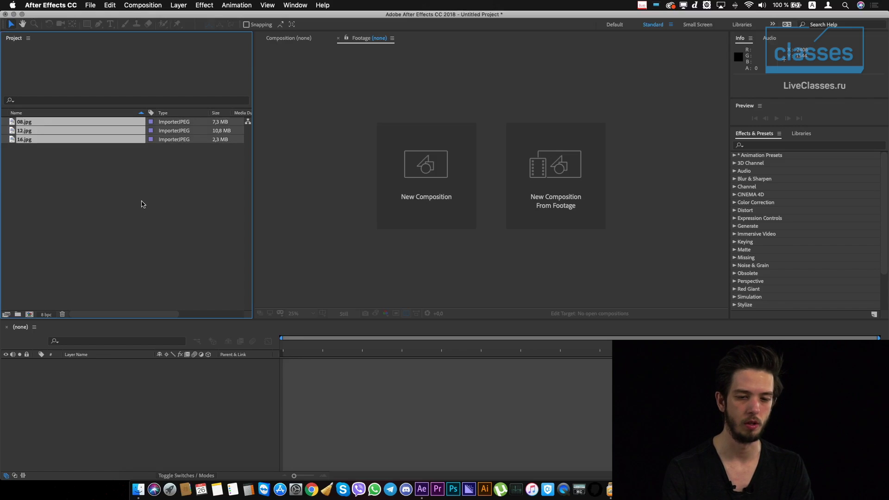
pyautogui.press('super+d')
pyautogui.press('super+d')
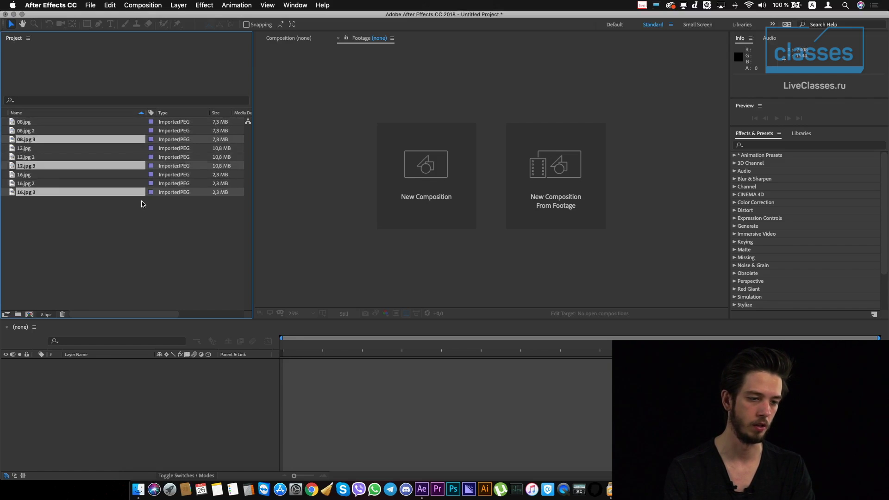
pyautogui.press('super+d')
pyautogui.press('super+d')
pyautogui.press('super+d')
pyautogui.press('super+d')
pyautogui.click(111, 157)
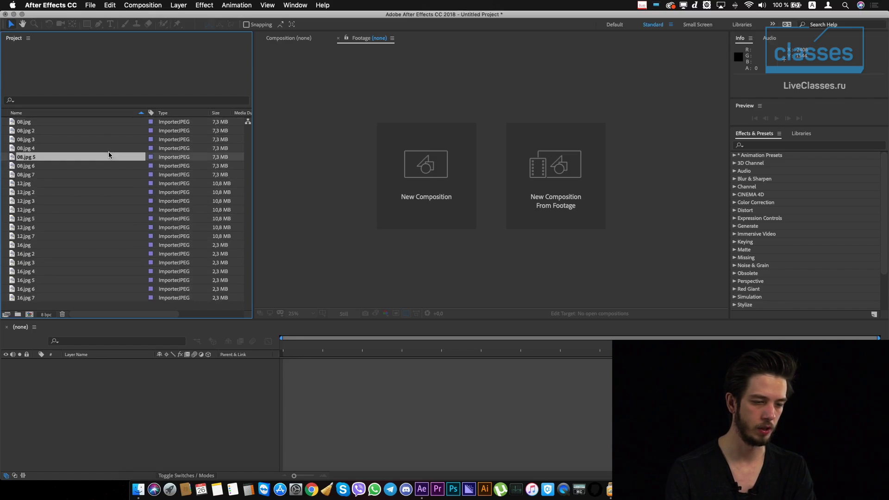
# Step: Give all seven 08.jpg copies the Yellow label
pyautogui.click(36, 140)
pyautogui.click(31, 123)
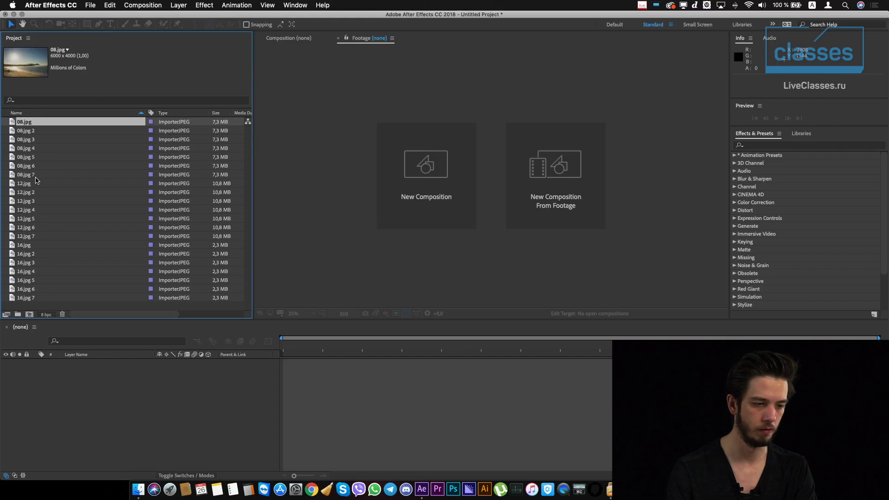
pyautogui.keyDown('shift'); pyautogui.click(35, 178); pyautogui.keyUp('shift')
pyautogui.click(151, 177)
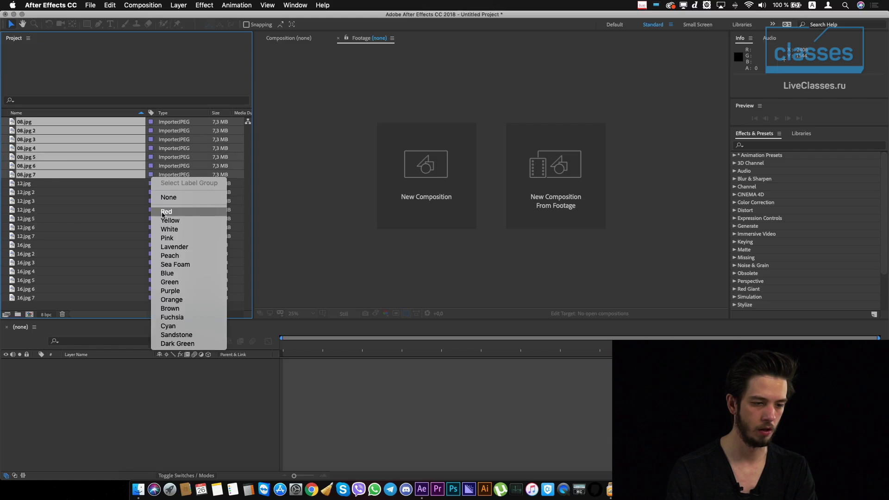
pyautogui.click(172, 220)
# Step: Label all seven 12.jpg copies Purple and check the 12.jpg details
pyautogui.click(38, 184)
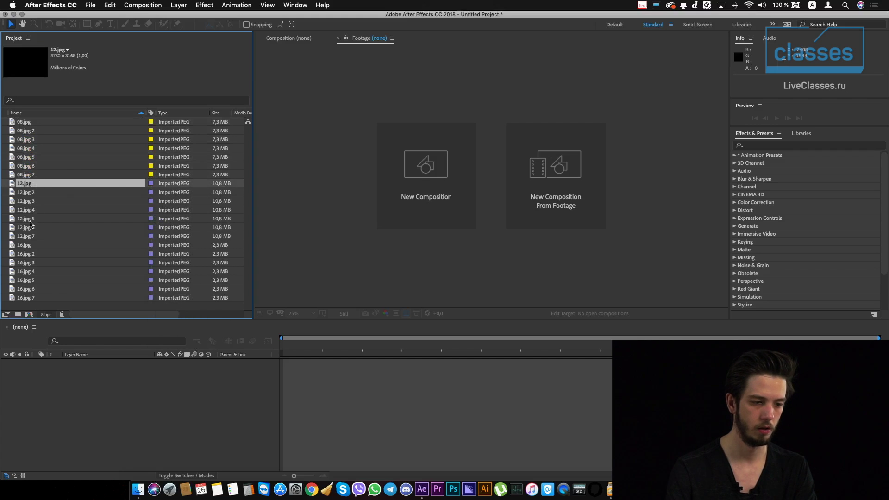
pyautogui.keyDown('shift'); pyautogui.click(30, 236); pyautogui.keyUp('shift')
pyautogui.click(151, 237)
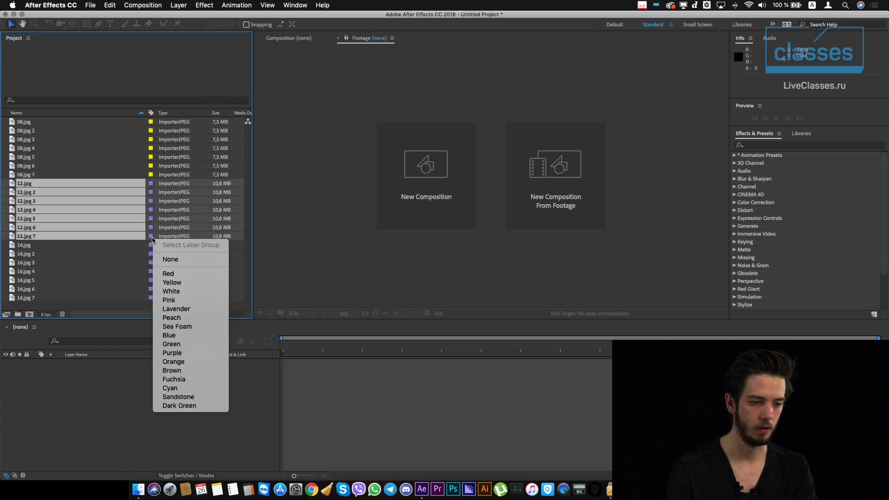
pyautogui.click(172, 310)
pyautogui.click(151, 238)
pyautogui.click(169, 355)
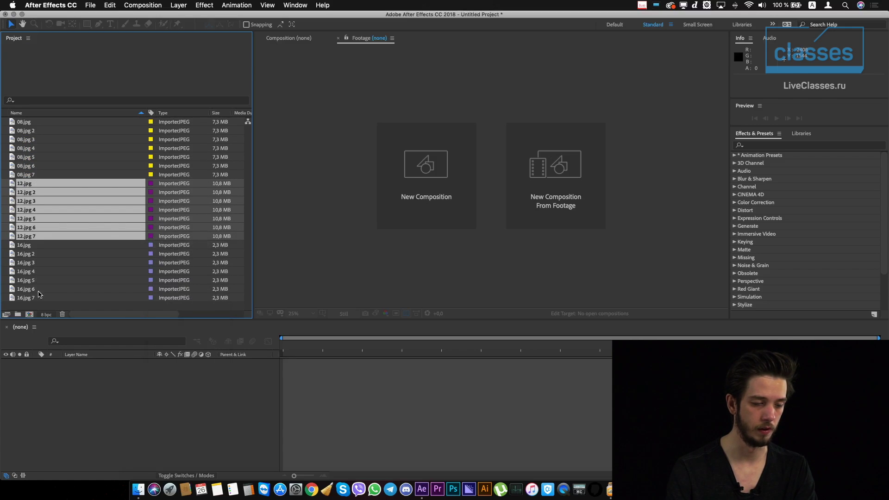
pyautogui.click(34, 305)
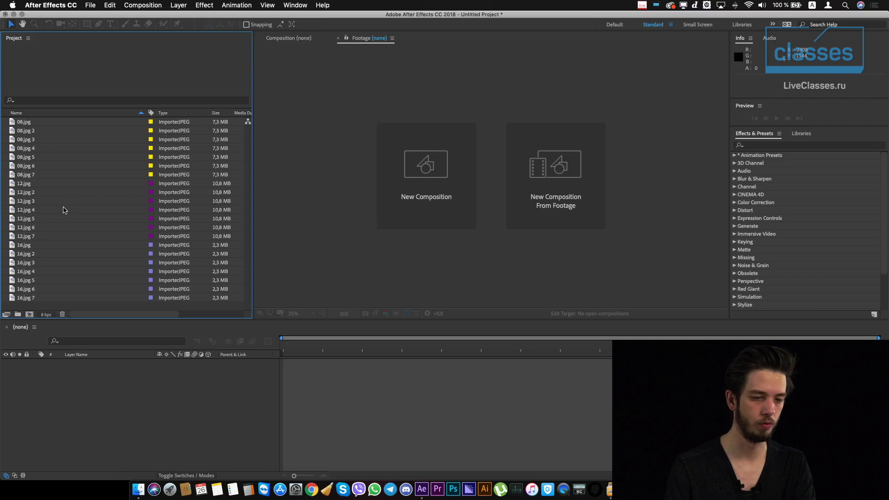
pyautogui.click(42, 183)
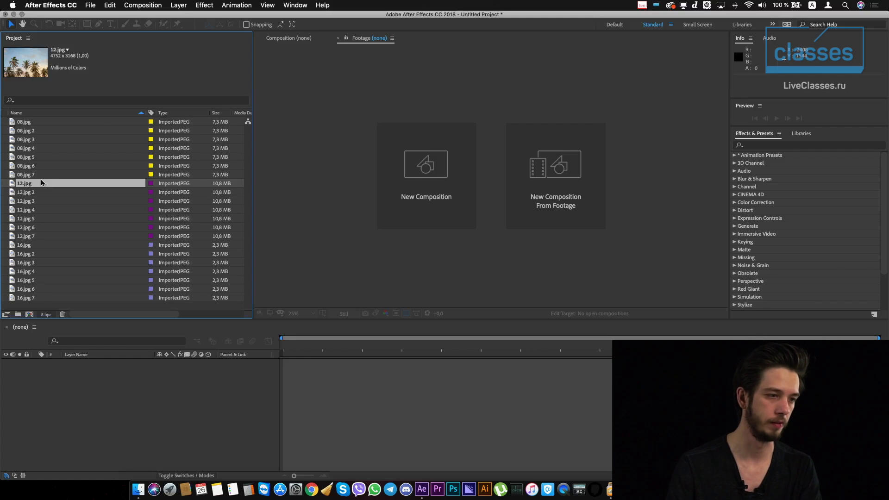
pyautogui.click(42, 174)
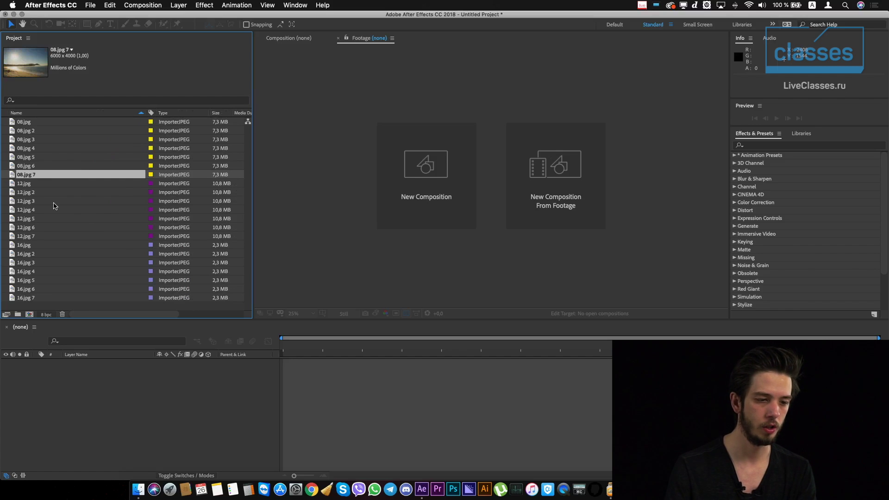
pyautogui.moveTo(133, 314); pyautogui.dragTo(196, 314)
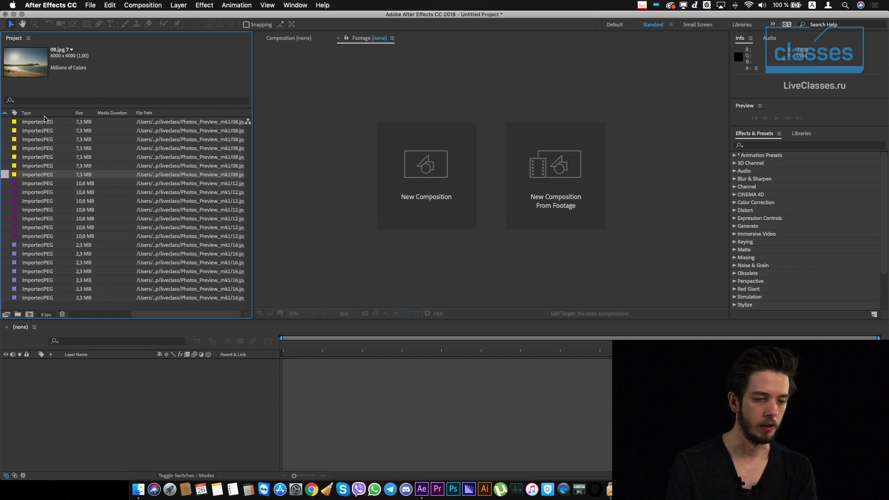
pyautogui.click(44, 116)
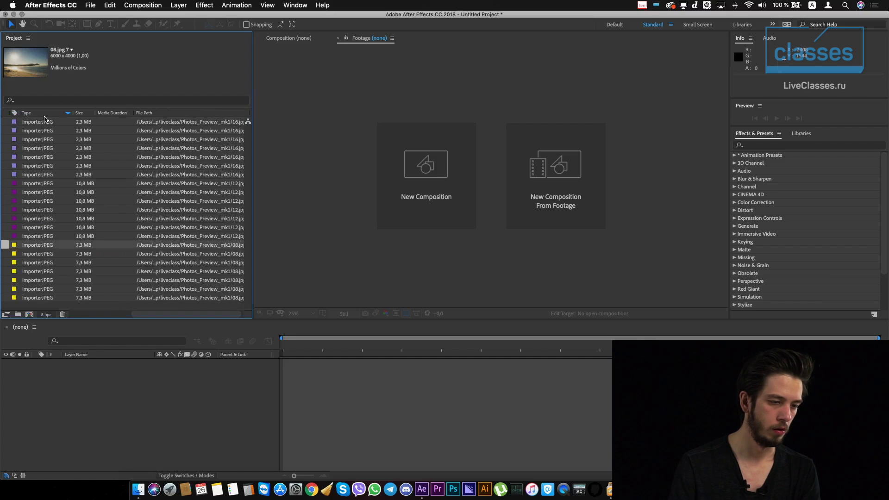
pyautogui.click(44, 119)
pyautogui.moveTo(169, 316); pyautogui.dragTo(128, 319)
pyautogui.click(140, 115)
pyautogui.click(139, 116)
pyautogui.click(138, 116)
pyautogui.click(138, 116)
pyautogui.click(137, 116)
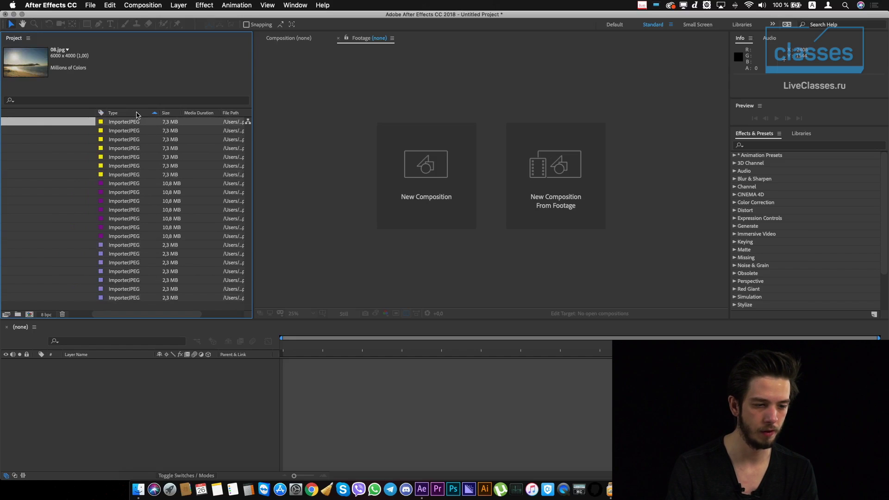
pyautogui.click(172, 116)
pyautogui.click(172, 116)
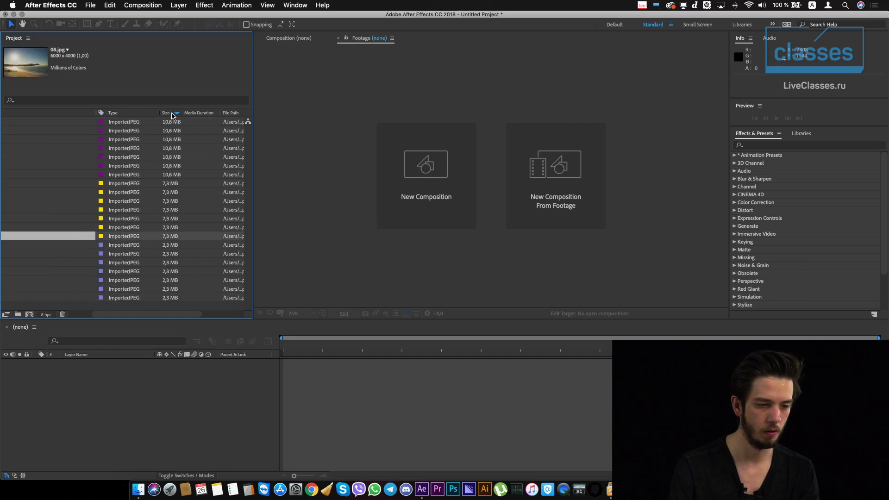
pyautogui.click(200, 114)
pyautogui.click(200, 114)
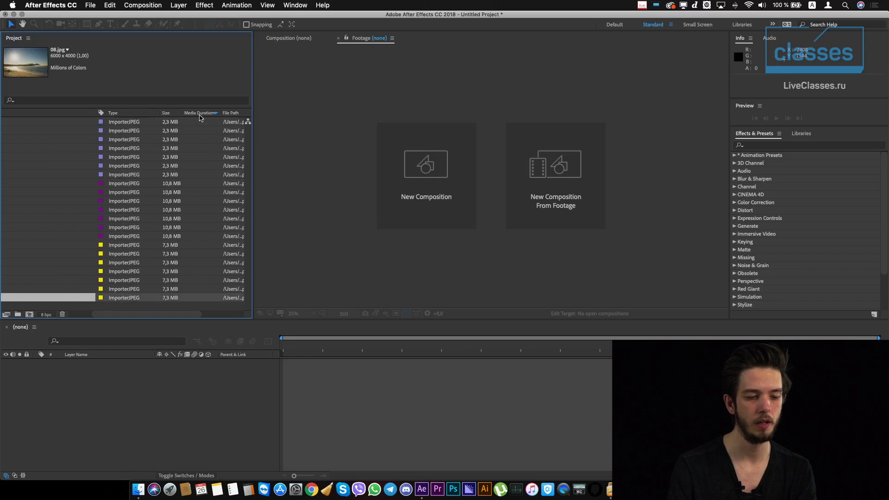
pyautogui.click(199, 113)
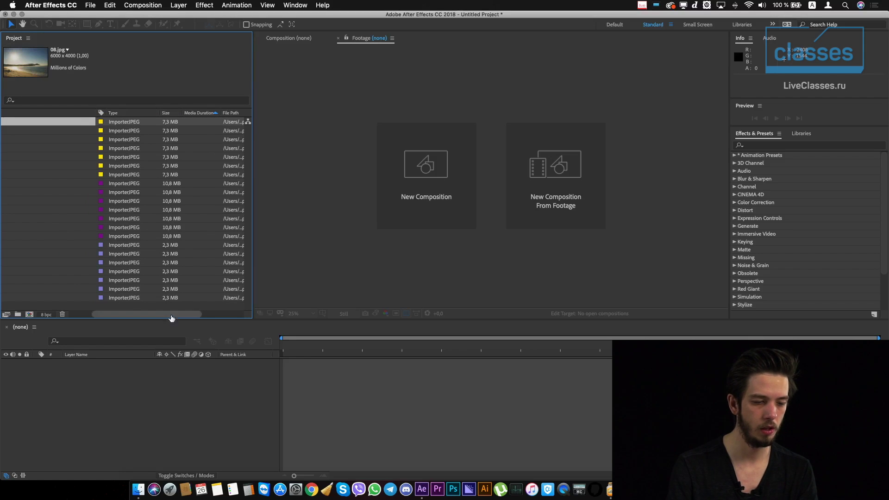
pyautogui.moveTo(168, 314); pyautogui.dragTo(210, 277)
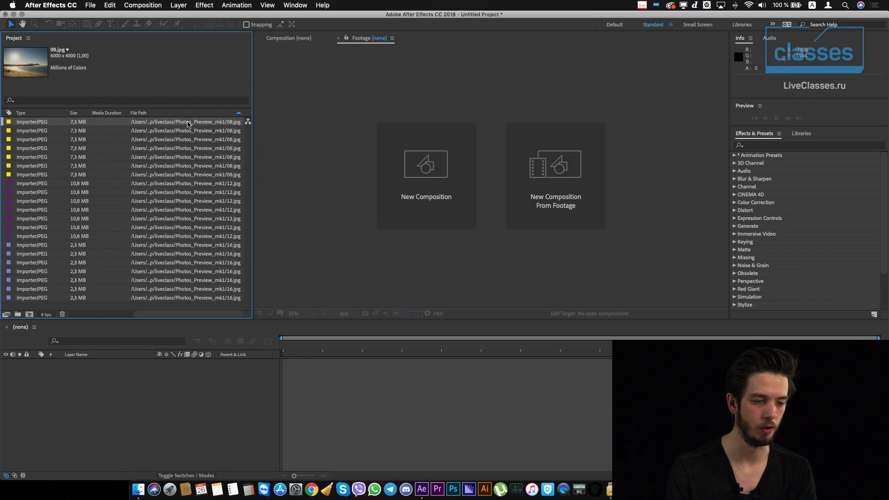
pyautogui.click(173, 115)
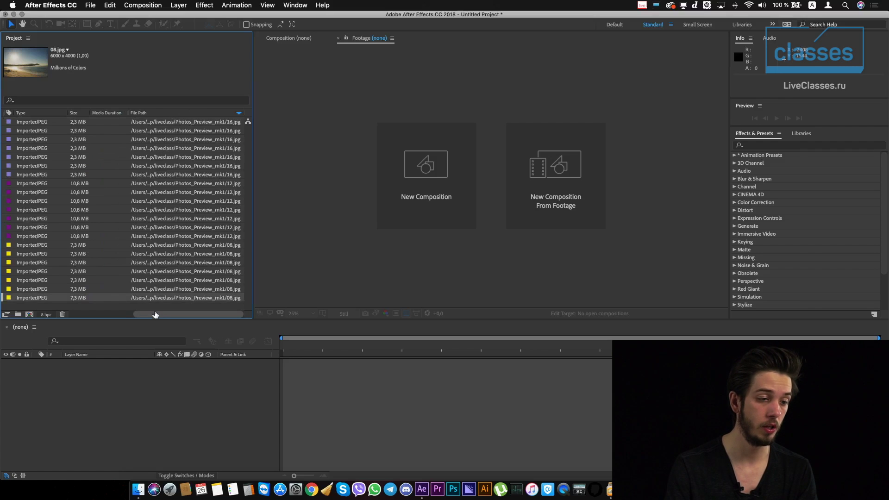
pyautogui.moveTo(217, 315); pyautogui.dragTo(71, 310)
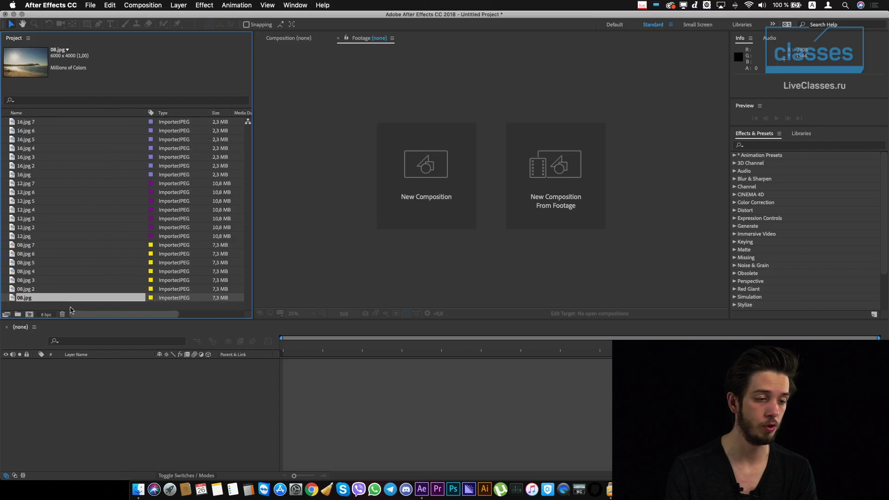
pyautogui.click(61, 124)
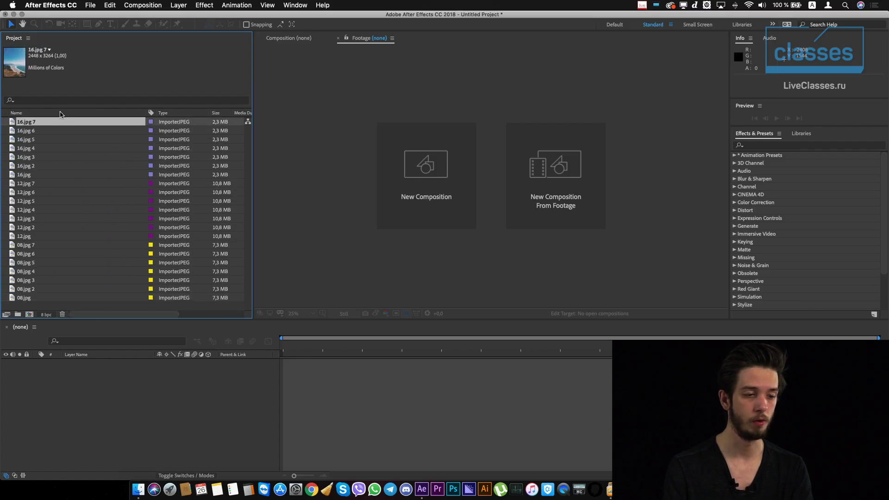
pyautogui.click(61, 114)
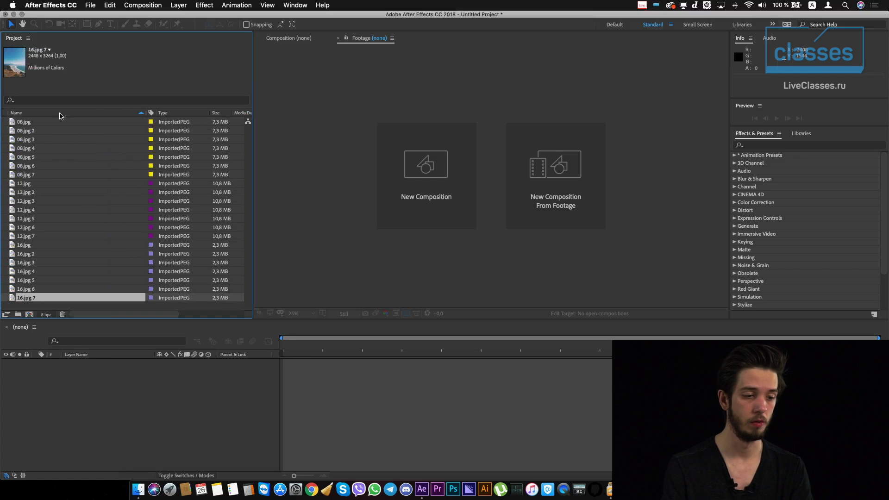
pyautogui.press('super+a')
pyautogui.press('Delete')
pyautogui.press('Return')
pyautogui.doubleClick(46, 158)
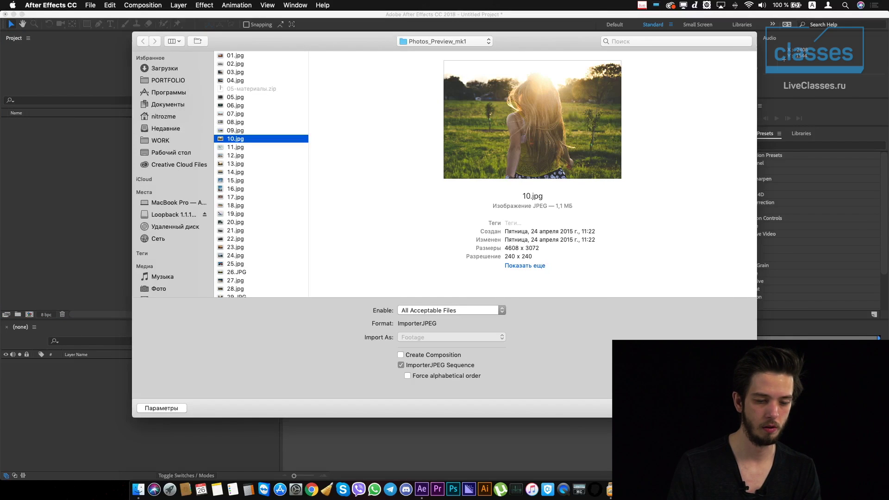
pyautogui.click(411, 365)
pyautogui.press('Return')
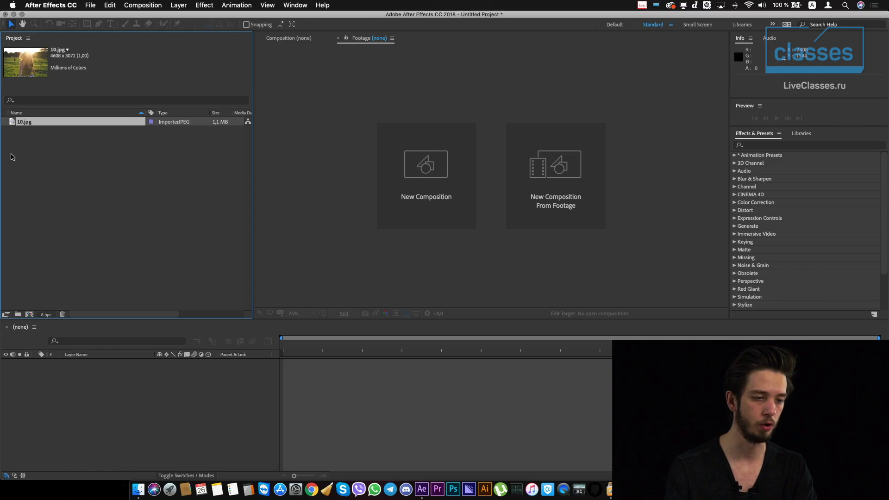
pyautogui.click(27, 128)
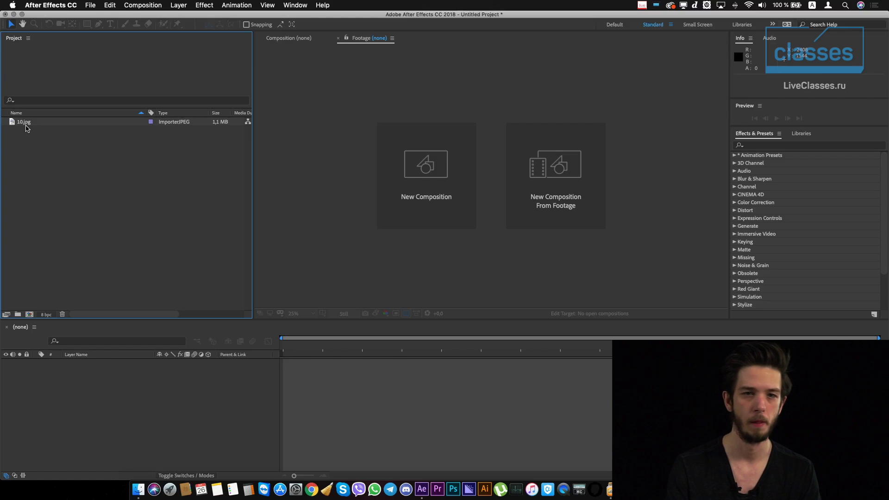
pyautogui.click(29, 125)
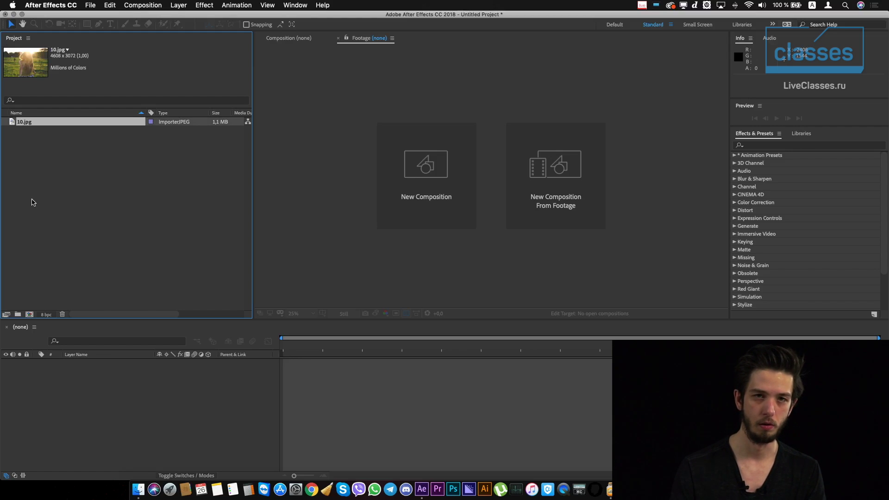
pyautogui.click(31, 201)
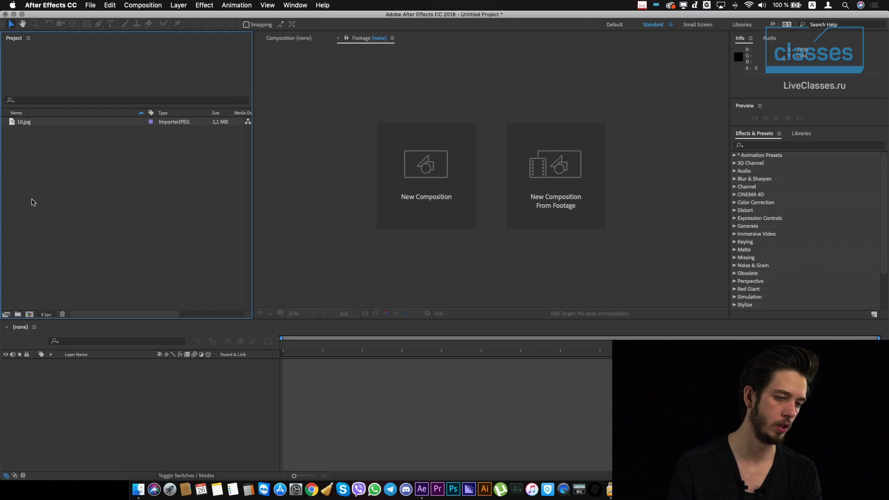
pyautogui.moveTo(38, 203); pyautogui.dragTo(50, 123)
pyautogui.click(49, 198)
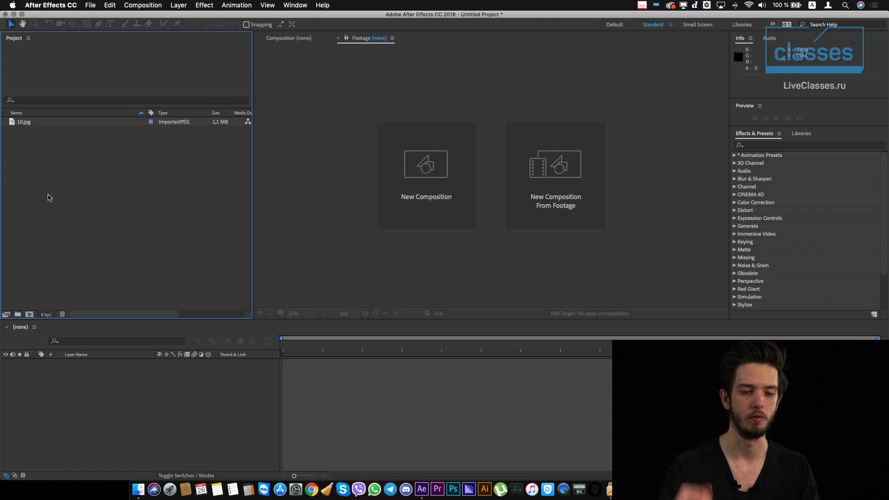
pyautogui.click(29, 122)
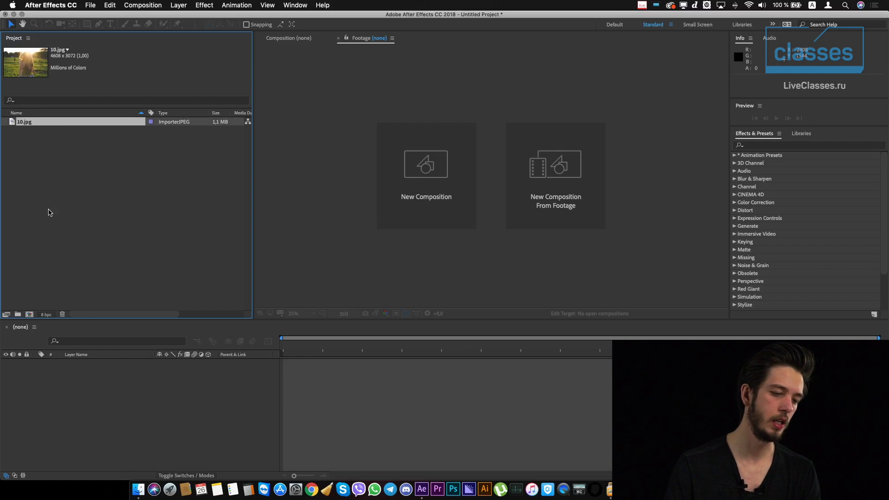
pyautogui.click(54, 226)
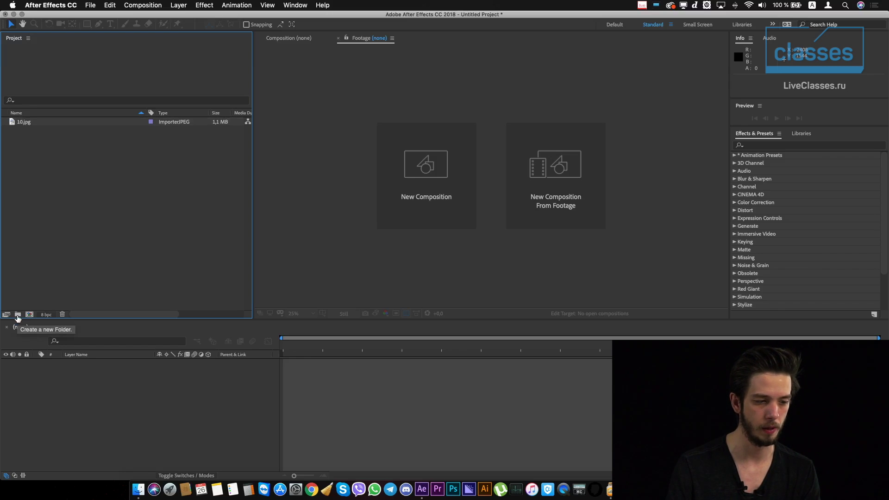
# Step: Create a project folder named Photos and move 10.jpg into it
pyautogui.click(18, 315)
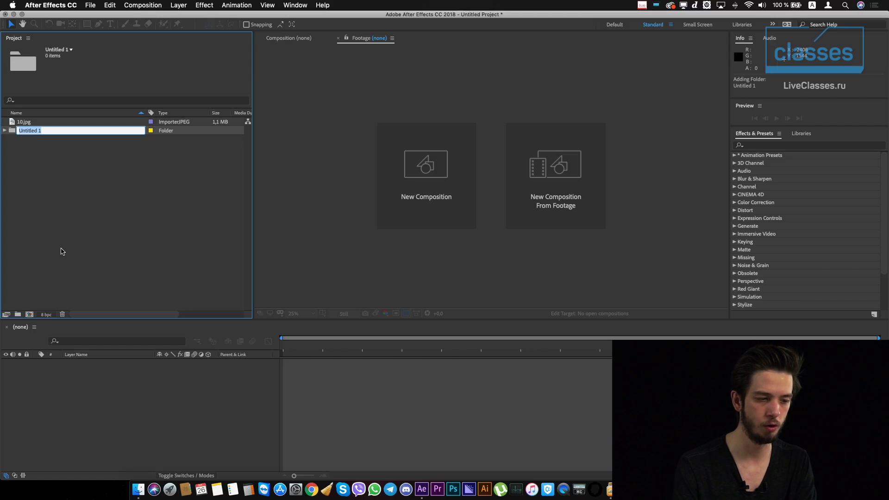
pyautogui.write('Photos')
pyautogui.press('Return')
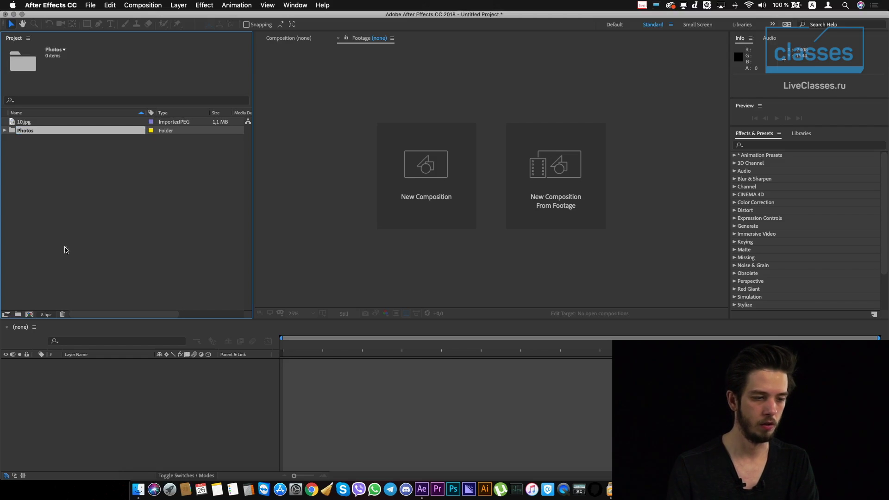
pyautogui.moveTo(29, 123); pyautogui.dragTo(33, 133)
# Step: Import 23.jpg and 26.JPG and move them into the Photos folder
pyautogui.doubleClick(31, 165)
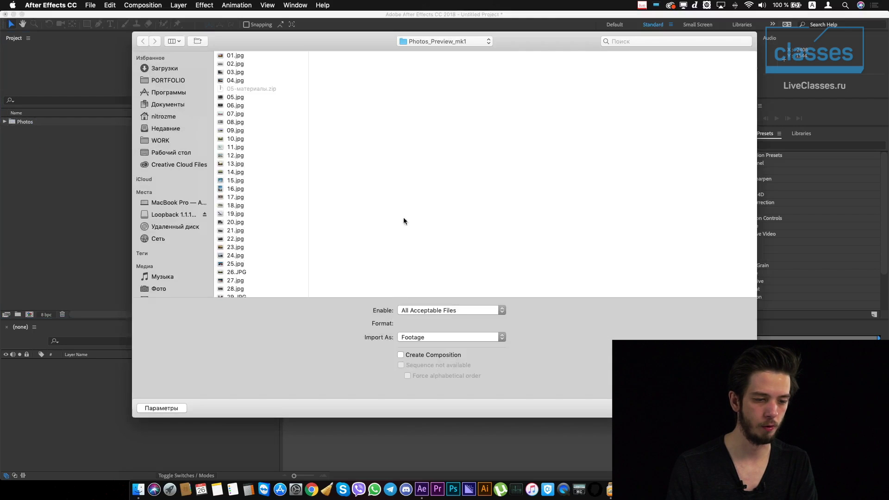
pyautogui.click(235, 247)
pyautogui.keyDown('super'); pyautogui.click(236, 272); pyautogui.keyUp('super')
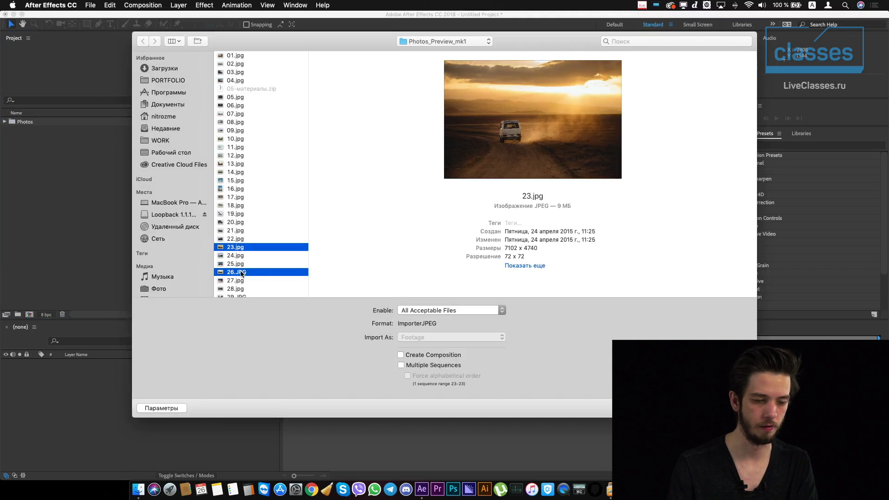
pyautogui.press('Return')
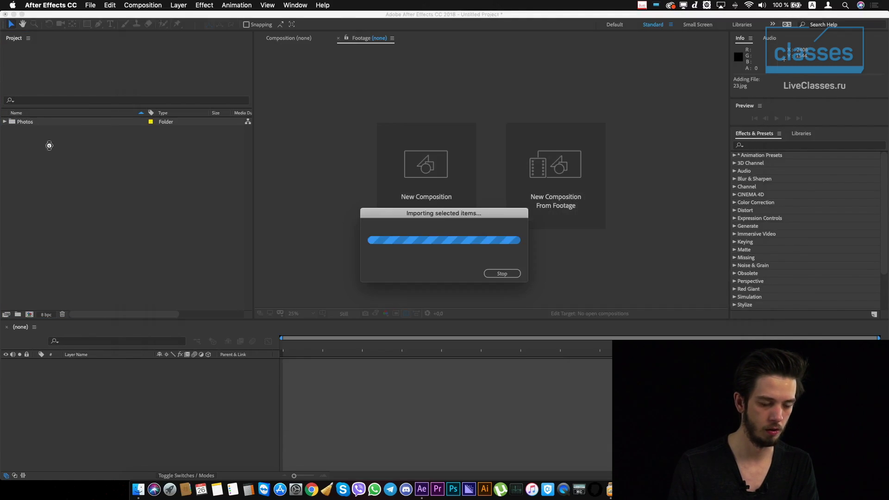
pyautogui.moveTo(27, 130); pyautogui.dragTo(34, 139)
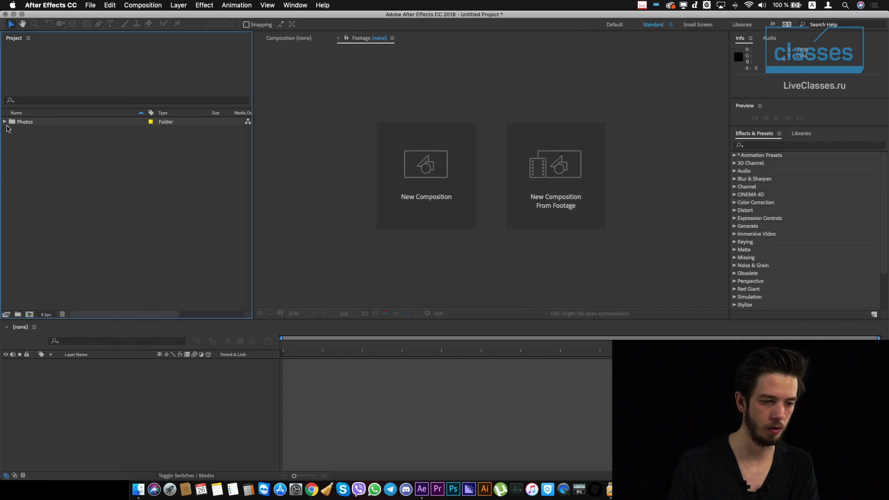
pyautogui.click(5, 123)
pyautogui.click(26, 122)
pyautogui.click(66, 229)
pyautogui.click(28, 122)
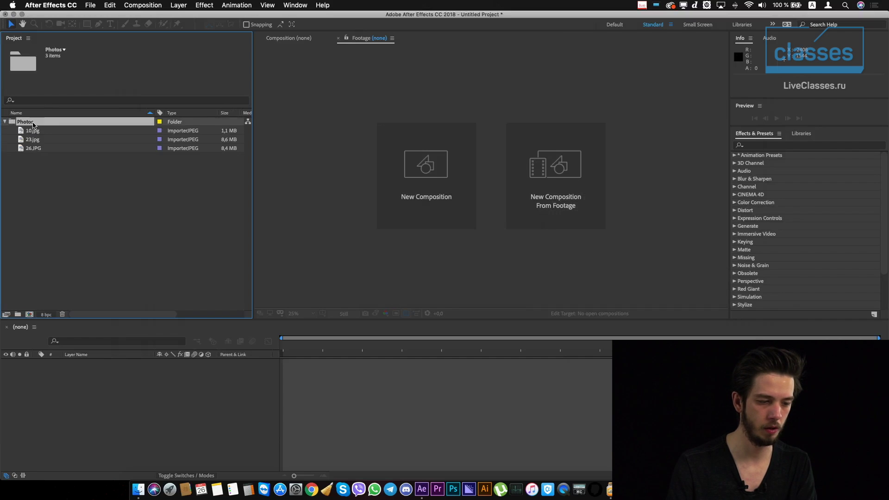
# Step: Create a new folder inside Photos and name it 'jfdsfsd'
pyautogui.click(25, 314)
pyautogui.click(38, 221)
pyautogui.click(40, 159)
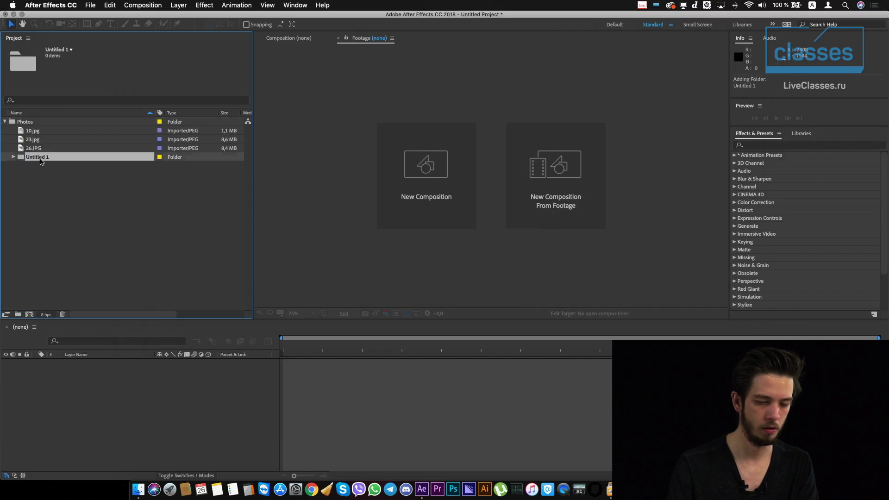
pyautogui.write('jfdsfsd')
pyautogui.click(62, 201)
pyautogui.click(43, 159)
pyautogui.press('Return')
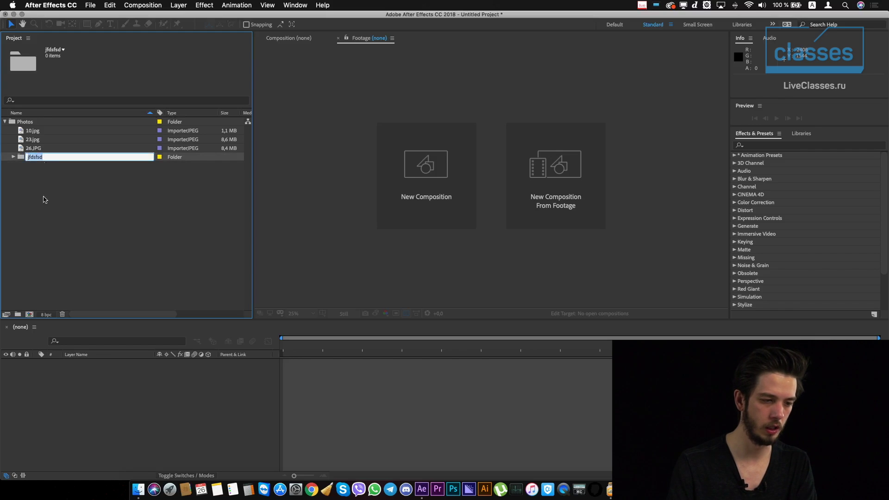
pyautogui.click(45, 198)
# Step: Move 23.jpg and 26.JPG into the new subfolder, then collapse Photos
pyautogui.click(40, 137)
pyautogui.keyDown('shift'); pyautogui.click(42, 149); pyautogui.keyUp('shift')
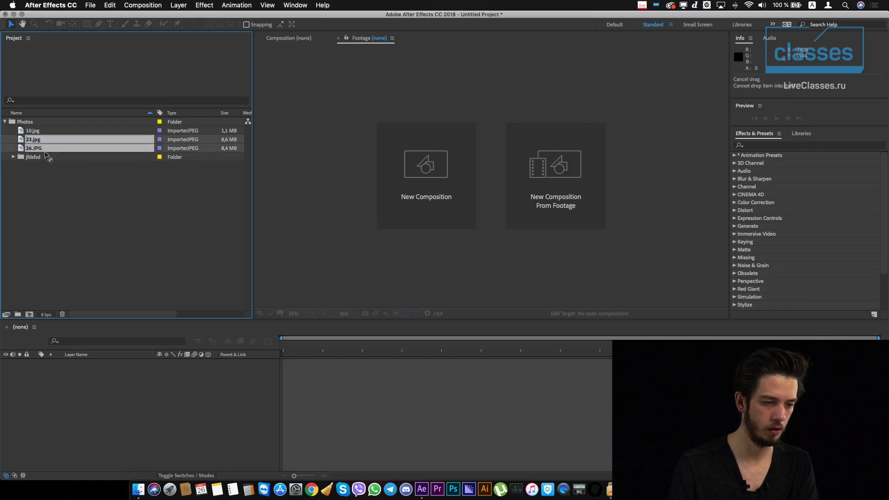
pyautogui.moveTo(43, 148); pyautogui.dragTo(44, 160)
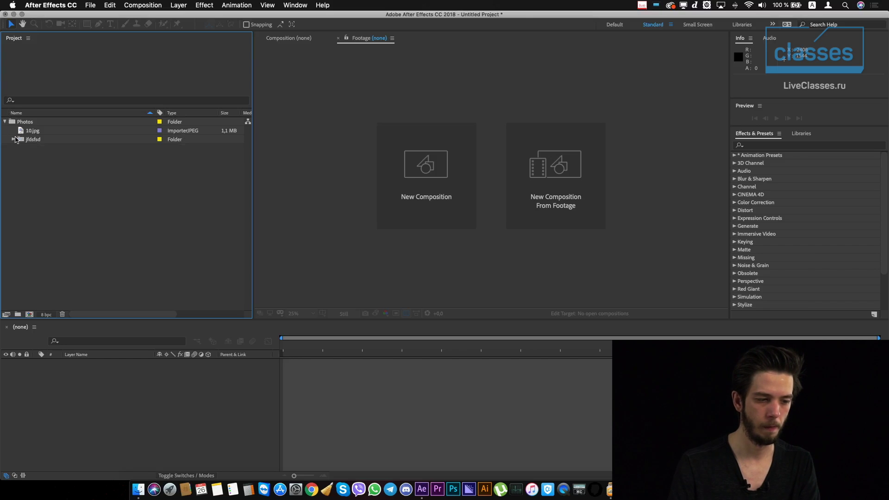
pyautogui.click(5, 122)
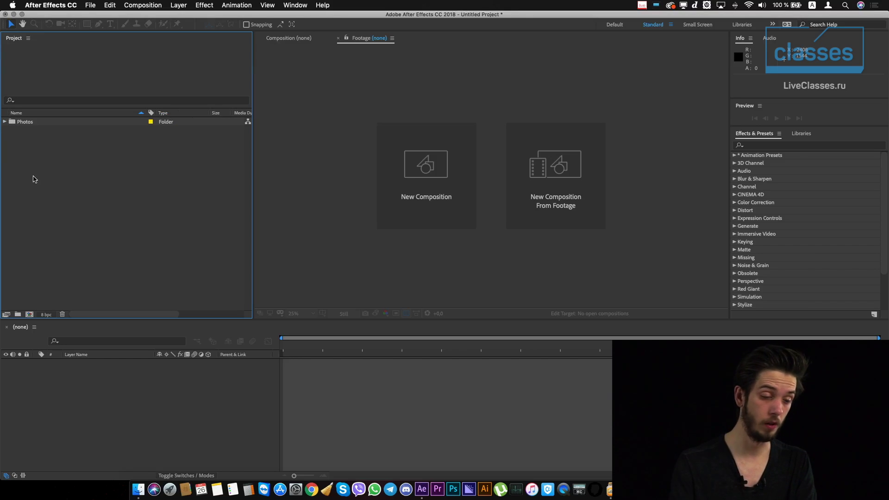
pyautogui.click(31, 101)
pyautogui.write('23')
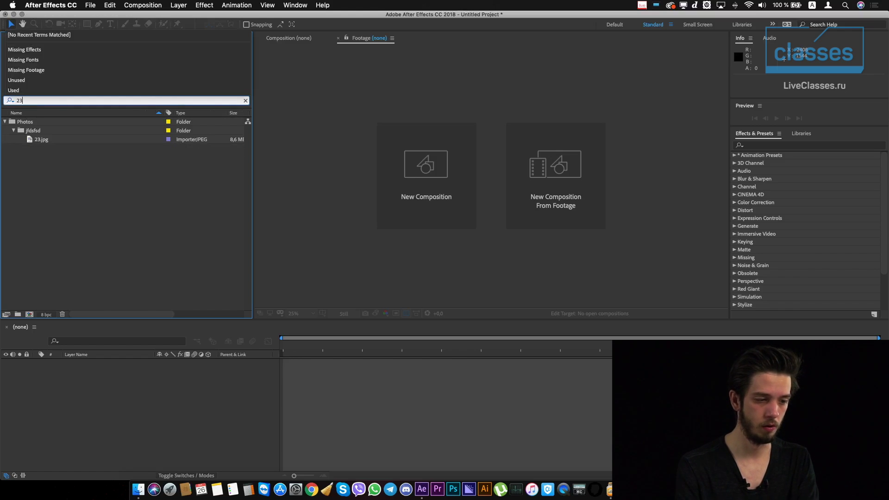
pyautogui.press('BackSpace')
pyautogui.press('BackSpace')
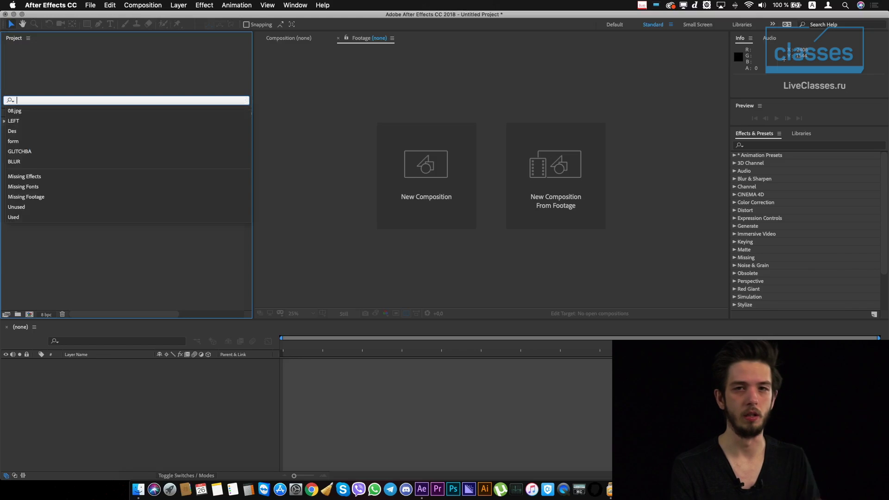
pyautogui.click(49, 277)
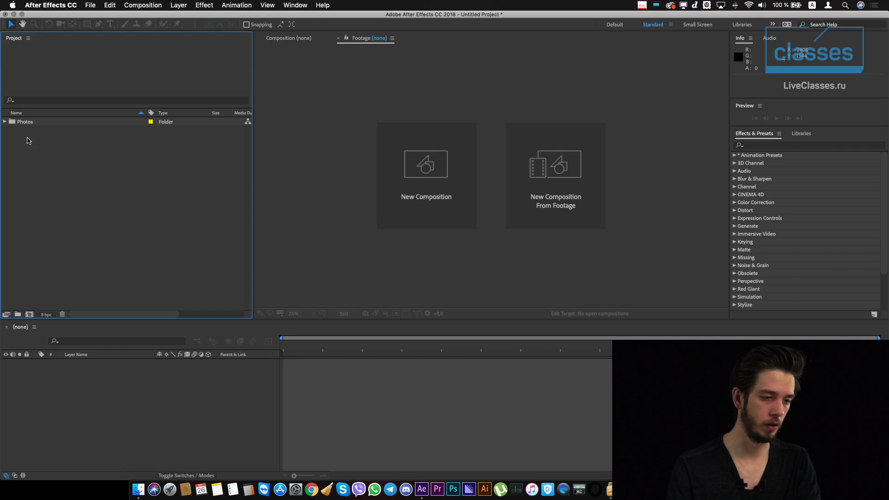
pyautogui.click(29, 123)
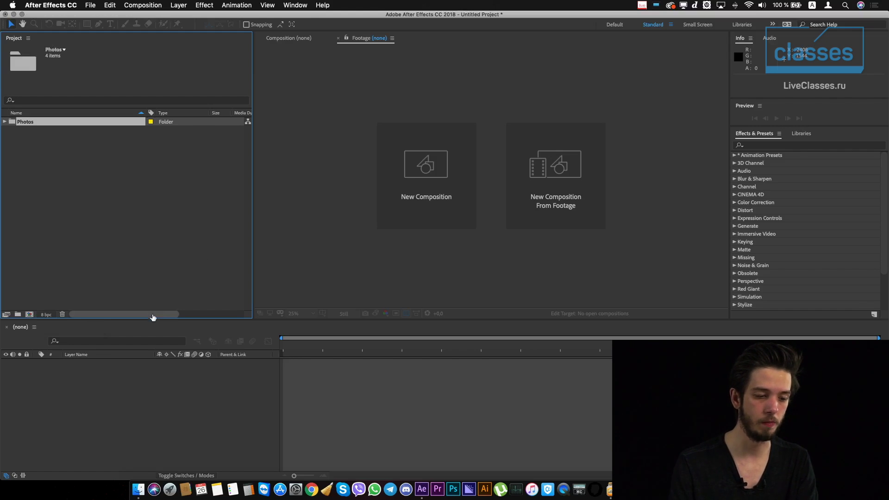
# Step: Expand Photos, delete 10.jpg and undo it twice, then select the Photos folder and its contents
pyautogui.moveTo(156, 314); pyautogui.dragTo(158, 314)
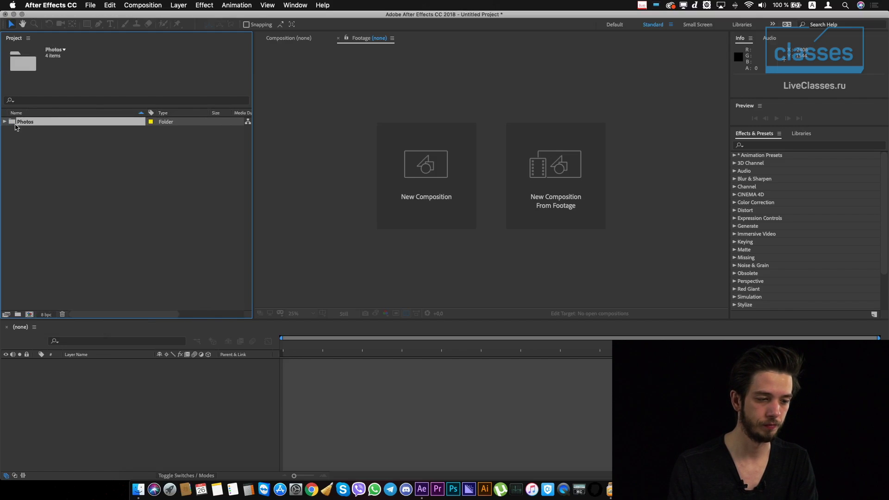
pyautogui.click(5, 122)
pyautogui.click(32, 131)
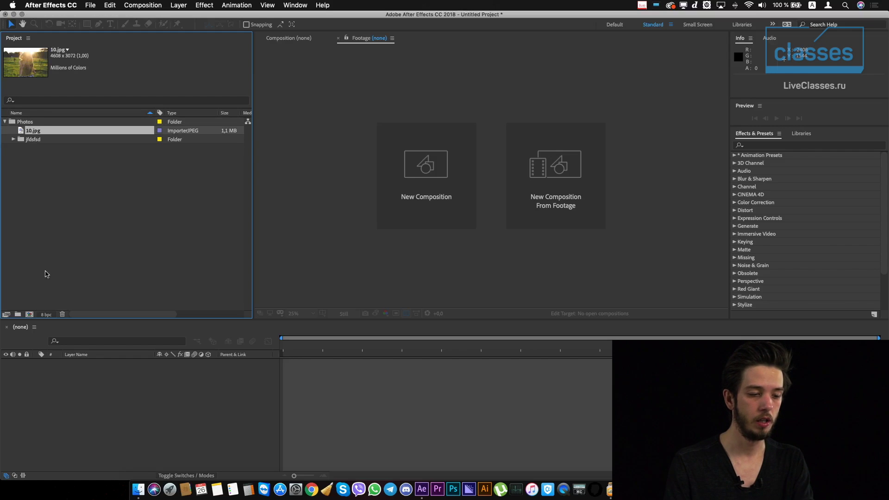
pyautogui.click(62, 315)
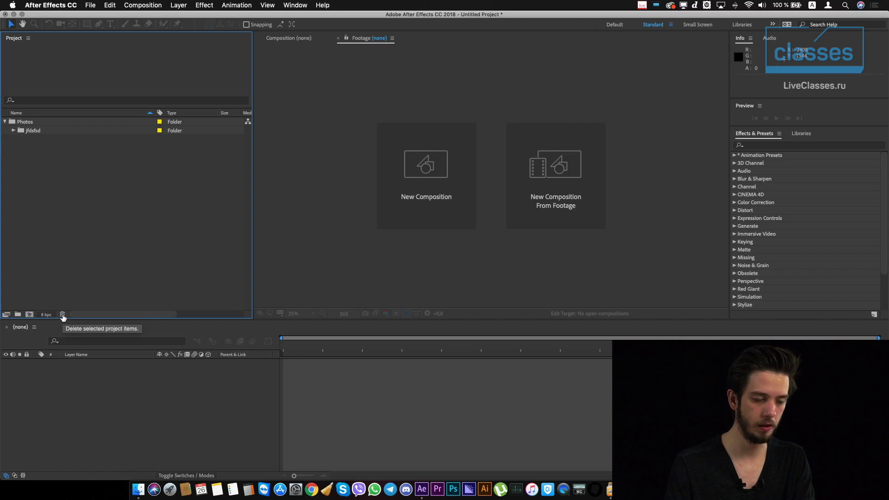
pyautogui.press('super+z')
pyautogui.click(43, 131)
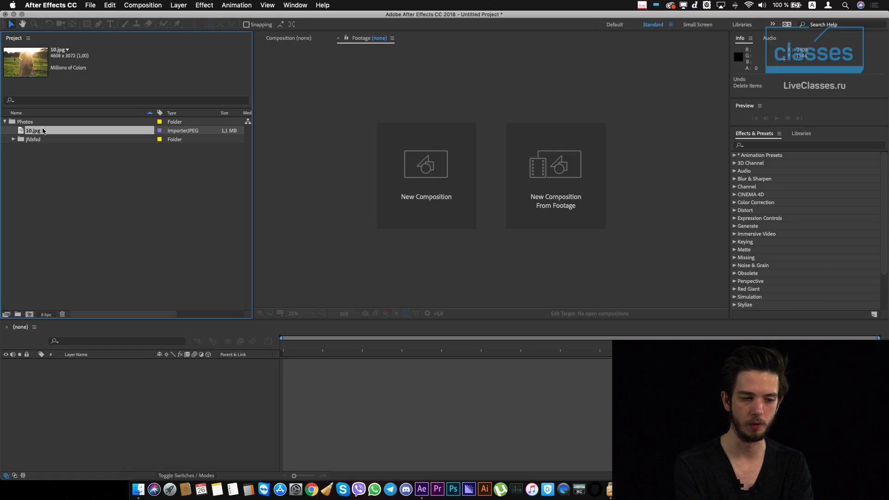
pyautogui.press('Delete')
pyautogui.hotkey('ctrl', 'z')
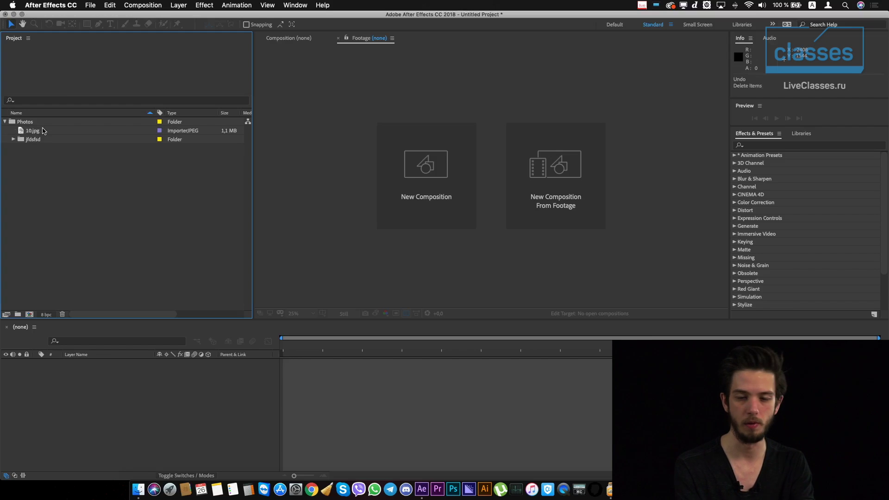
pyautogui.moveTo(38, 151); pyautogui.dragTo(31, 126)
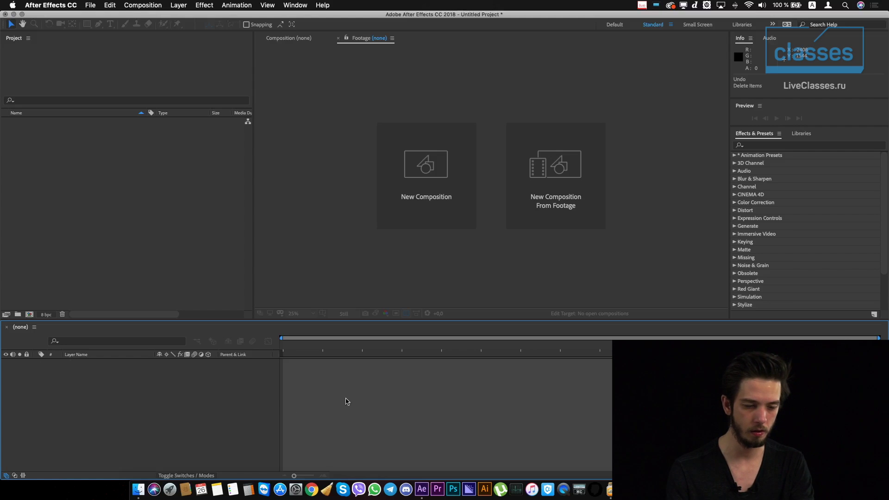
# Step: Import 09.jpg from the Import File window and select it in the Project panel
pyautogui.doubleClick(169, 197)
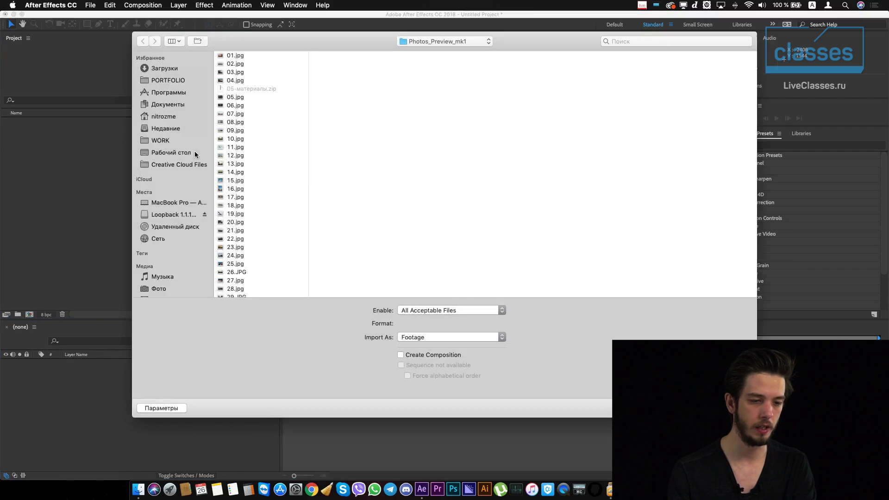
pyautogui.doubleClick(233, 132)
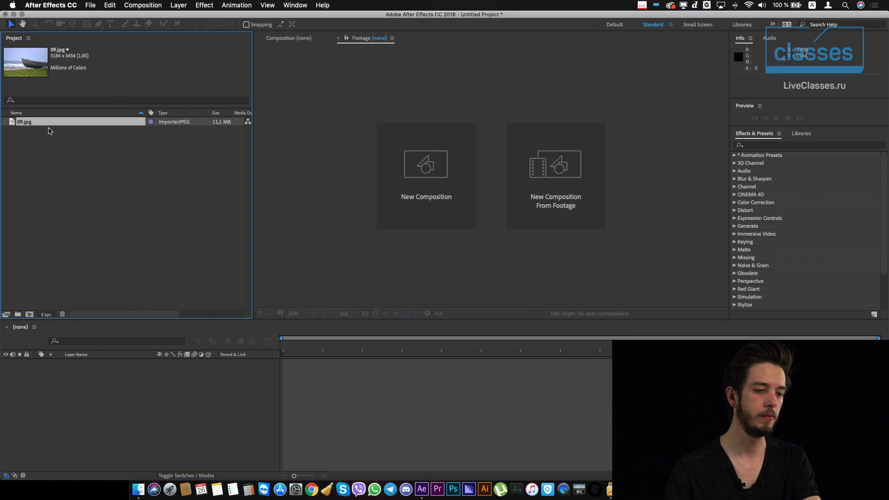
pyautogui.click(38, 130)
pyautogui.click(36, 123)
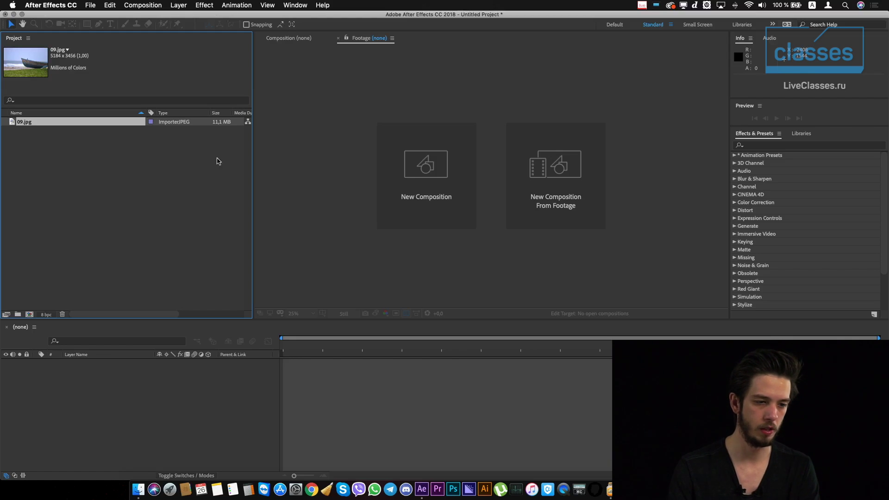
# Step: Start a new composition, enter its name and keep the HDTV 1080 25 preset
pyautogui.click(144, 6)
pyautogui.click(156, 16)
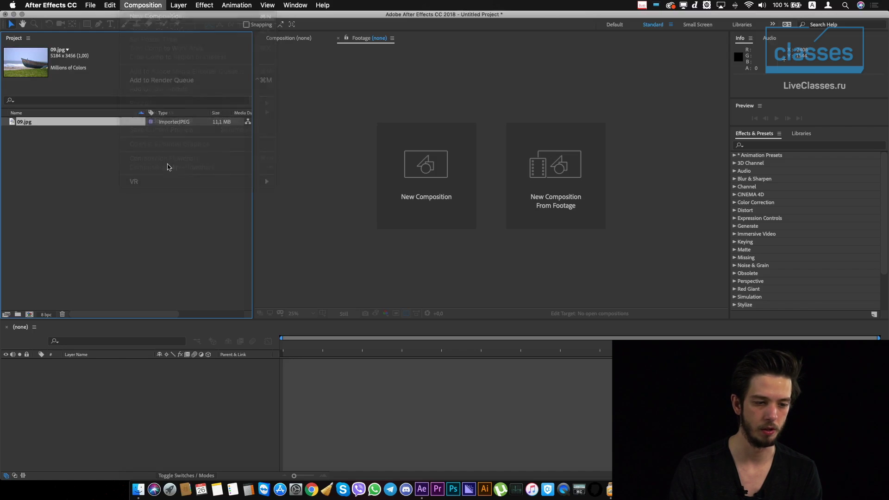
pyautogui.moveTo(104, 60); pyautogui.dragTo(474, 63)
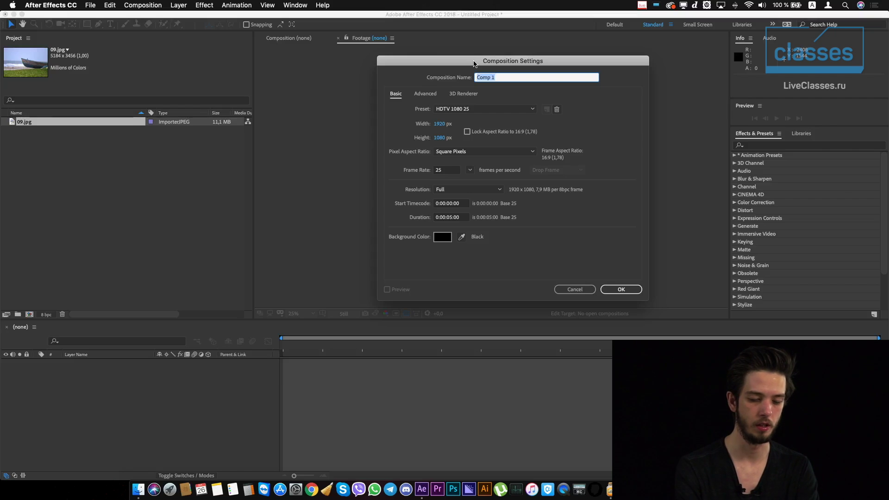
pyautogui.write('P')
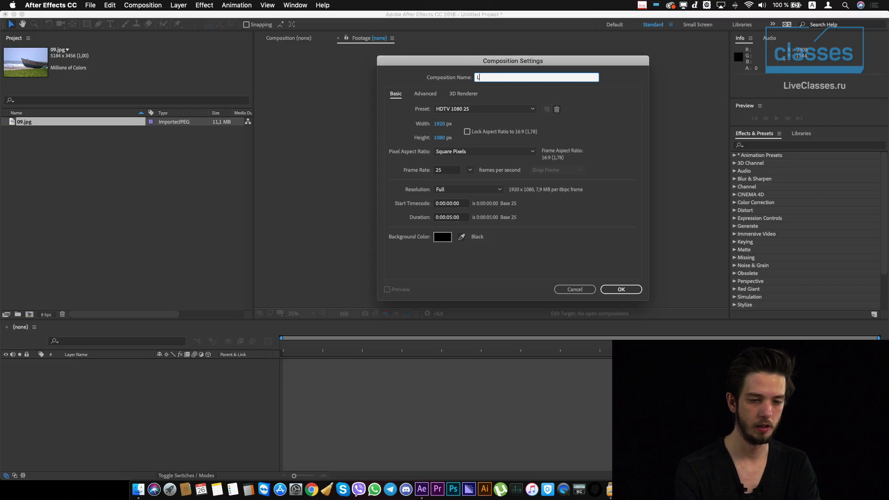
pyautogui.write('es')
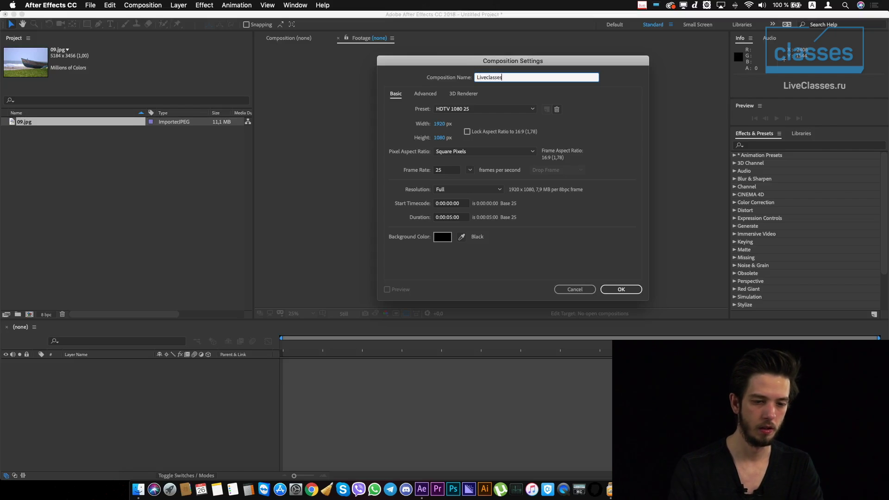
pyautogui.click(452, 110)
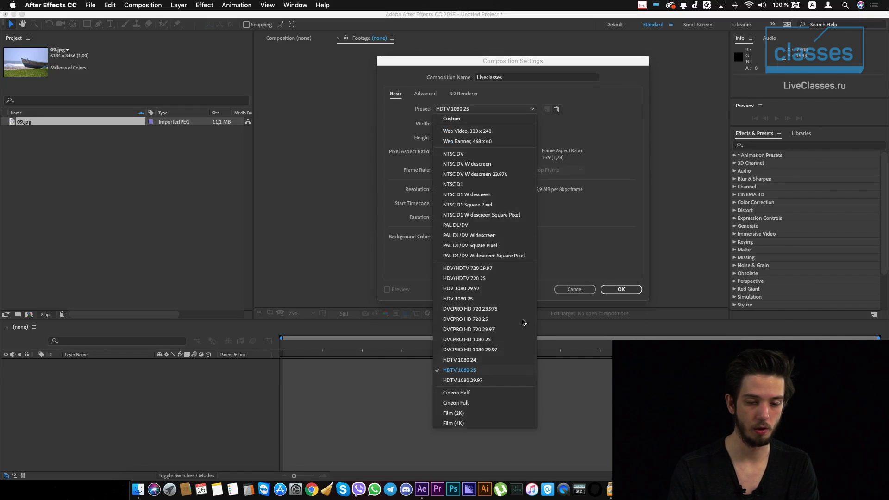
pyautogui.click(603, 214)
# Step: Set the composition size to 1280 × 720 with Square Pixels
pyautogui.click(437, 124)
pyautogui.press('Tab')
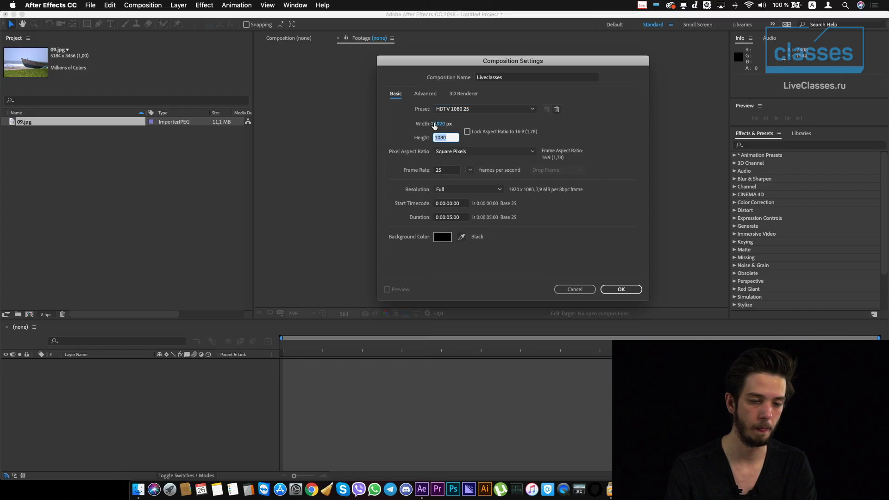
pyautogui.click(439, 124)
pyautogui.write('1280')
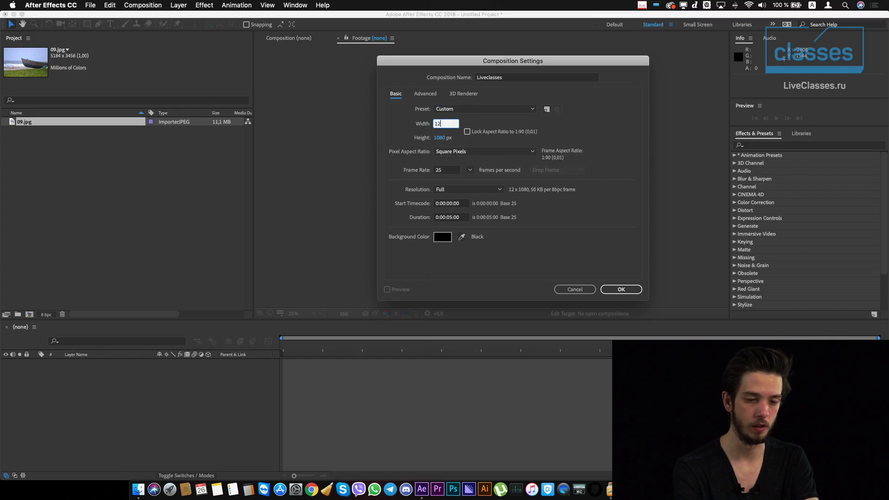
pyautogui.press('Tab')
pyautogui.write('720')
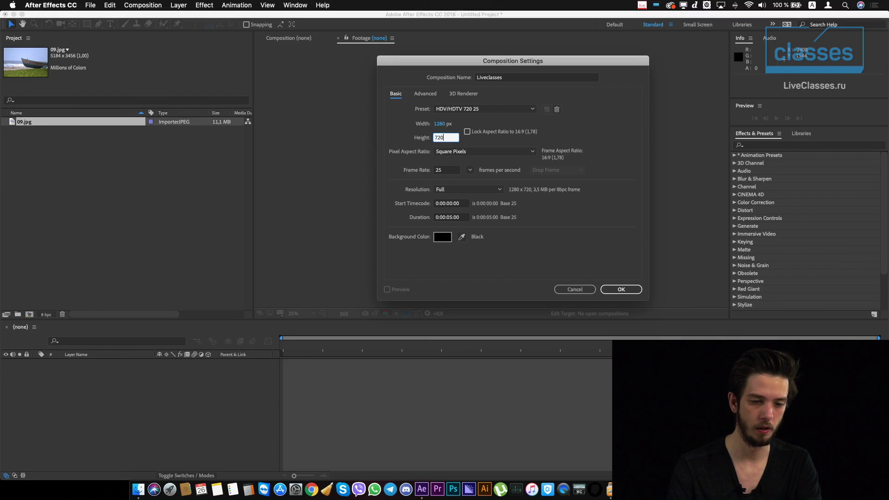
pyautogui.click(611, 192)
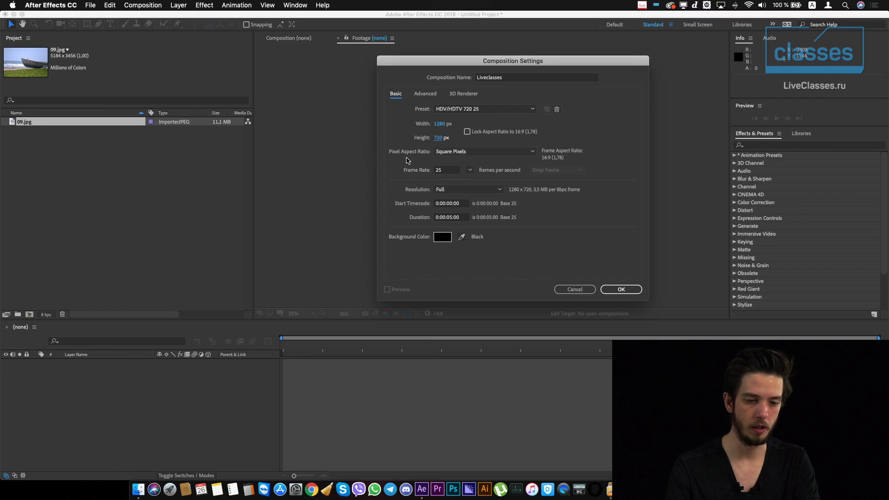
pyautogui.click(444, 156)
pyautogui.click(451, 163)
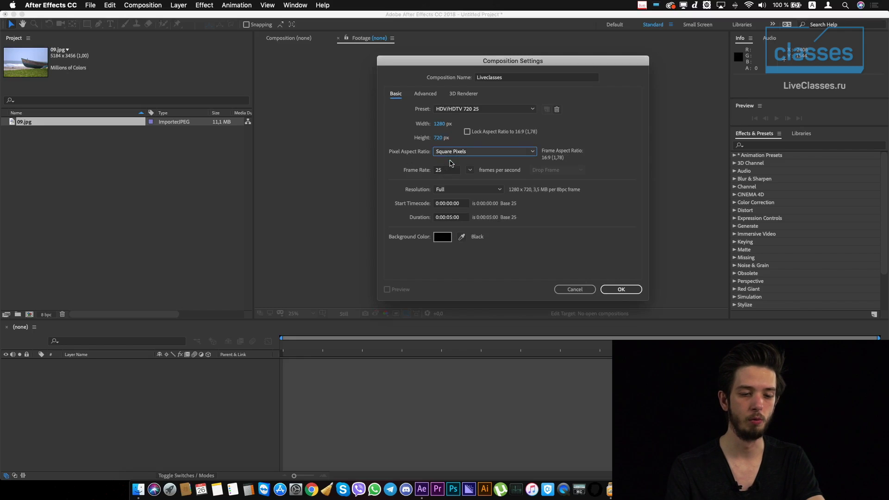
pyautogui.click(452, 155)
pyautogui.click(455, 165)
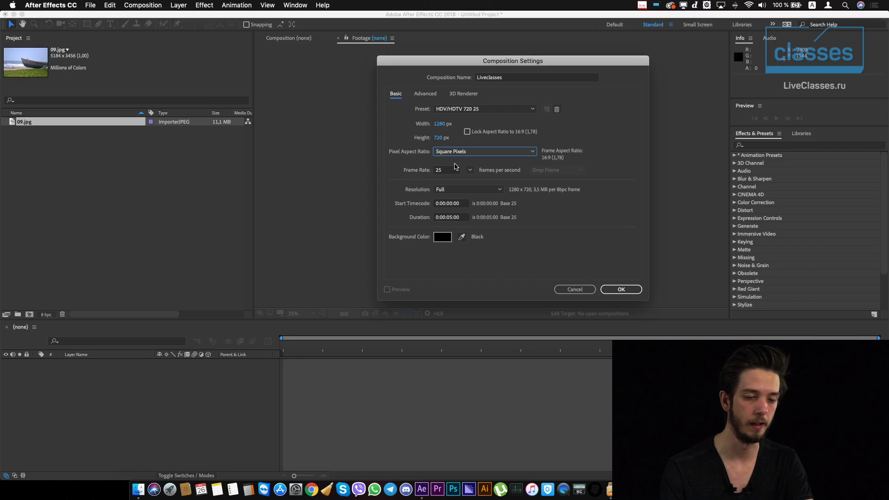
# Step: Keep the frame rate at 25 fps and change the duration to 0:00:10:00
pyautogui.click(452, 171)
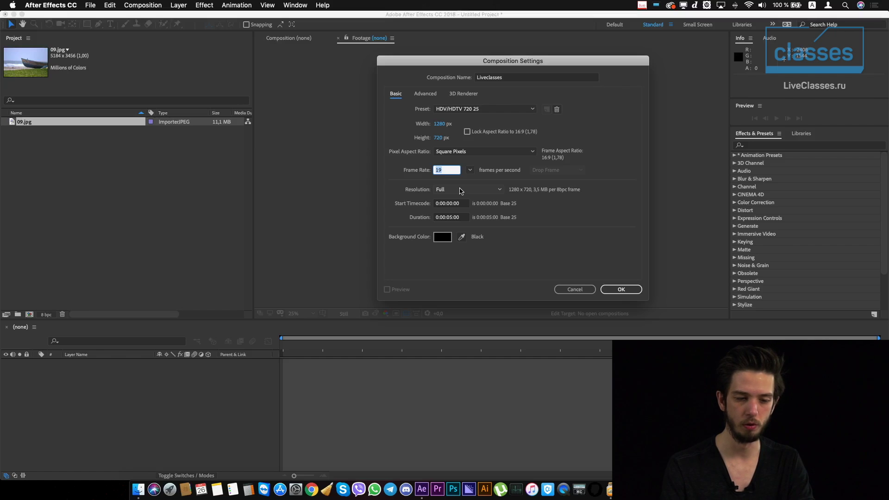
pyautogui.click(546, 218)
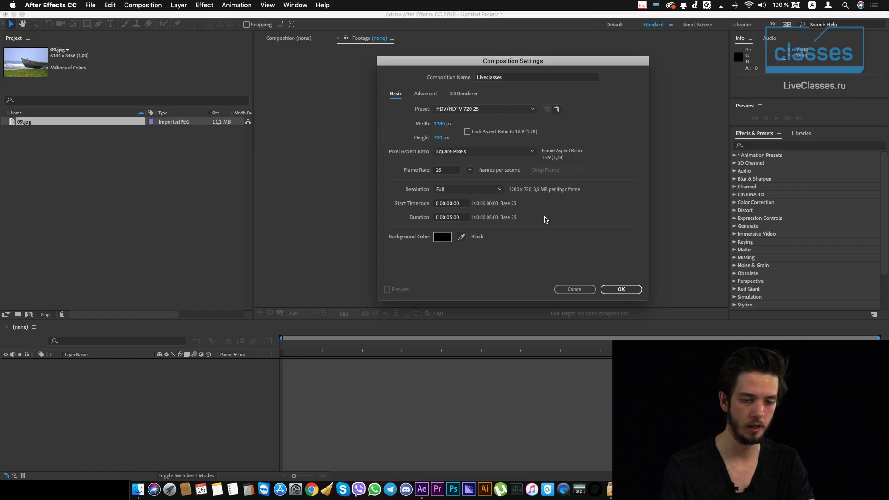
pyautogui.click(464, 205)
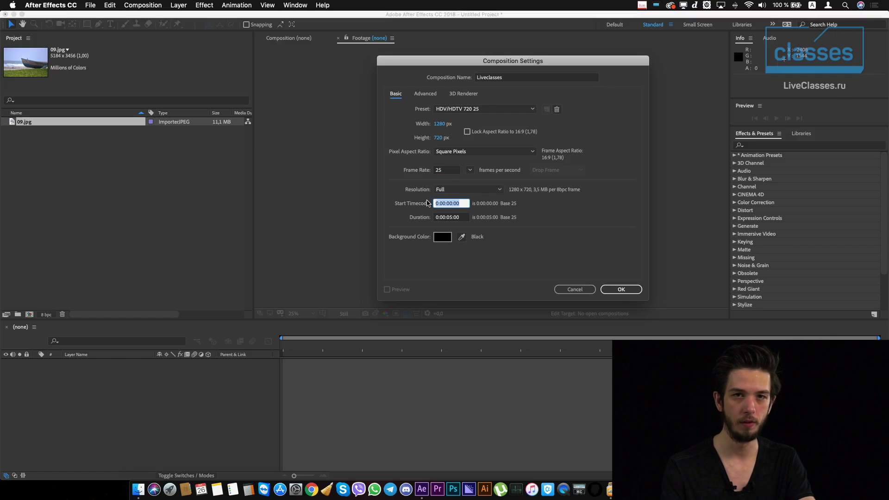
pyautogui.click(462, 218)
pyautogui.click(463, 216)
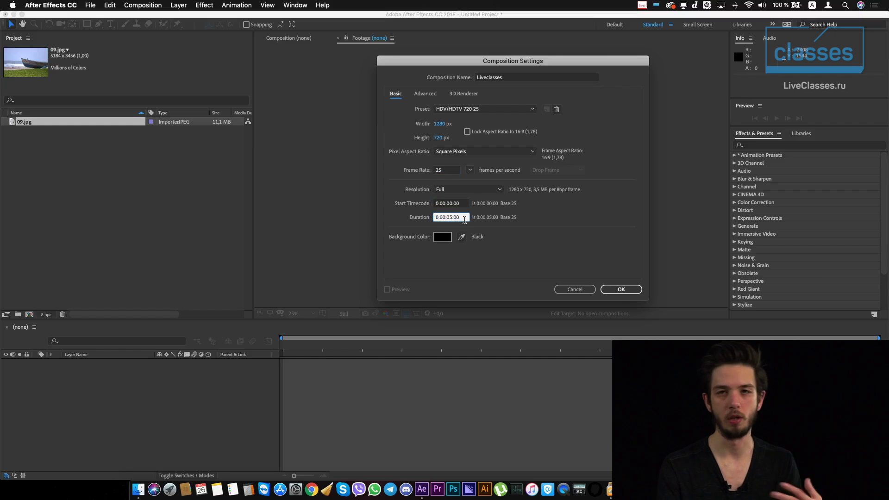
pyautogui.press('Left')
pyautogui.press('Left')
pyautogui.press('Left')
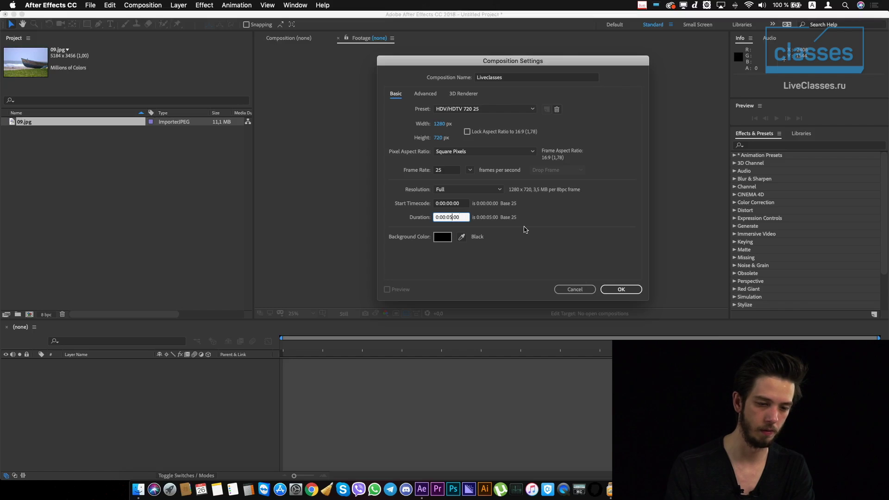
pyautogui.press('BackSpace')
pyautogui.write('1')
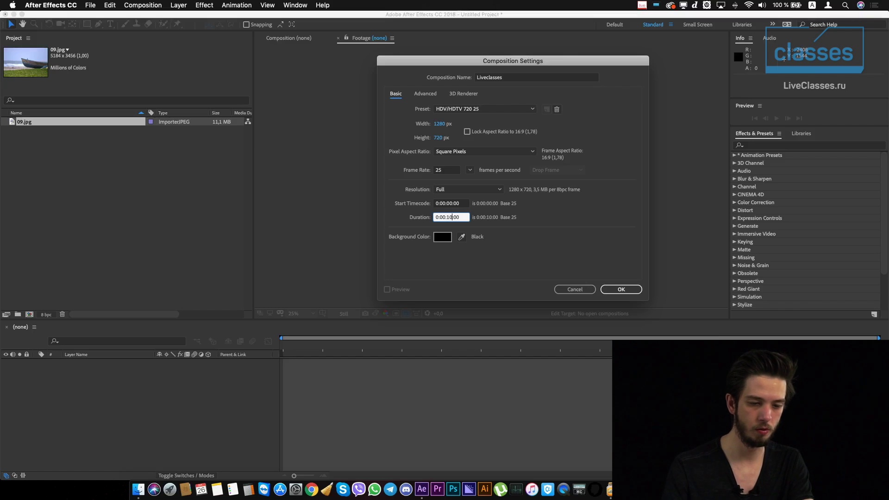
pyautogui.click(551, 239)
# Step: Create the Liveclasses composition and add 09.jpg to its timeline
pyautogui.click(621, 290)
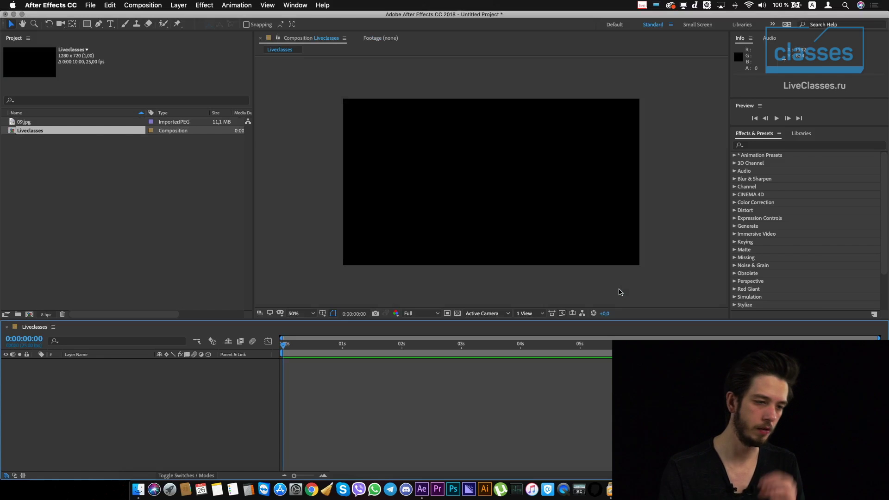
pyautogui.click(139, 168)
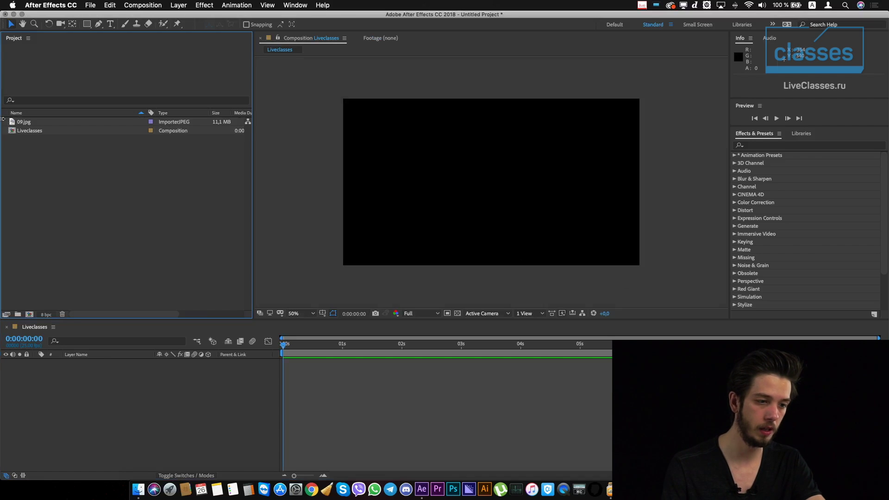
pyautogui.click(28, 133)
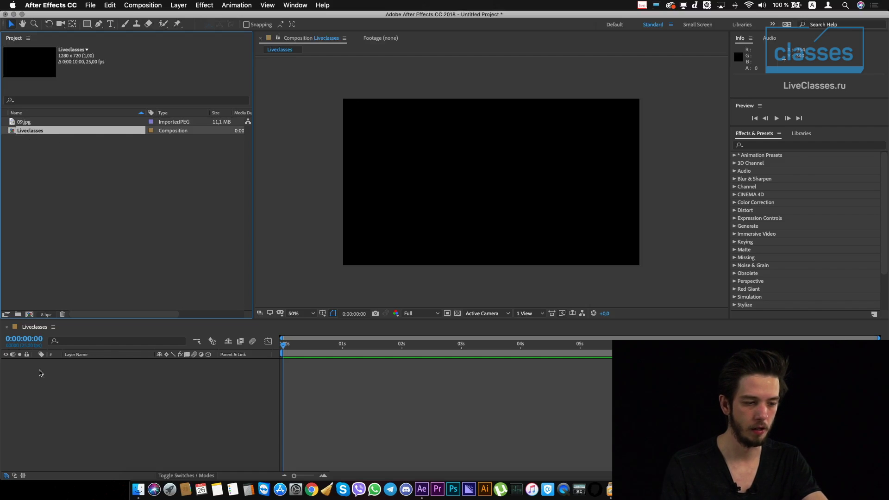
pyautogui.click(36, 329)
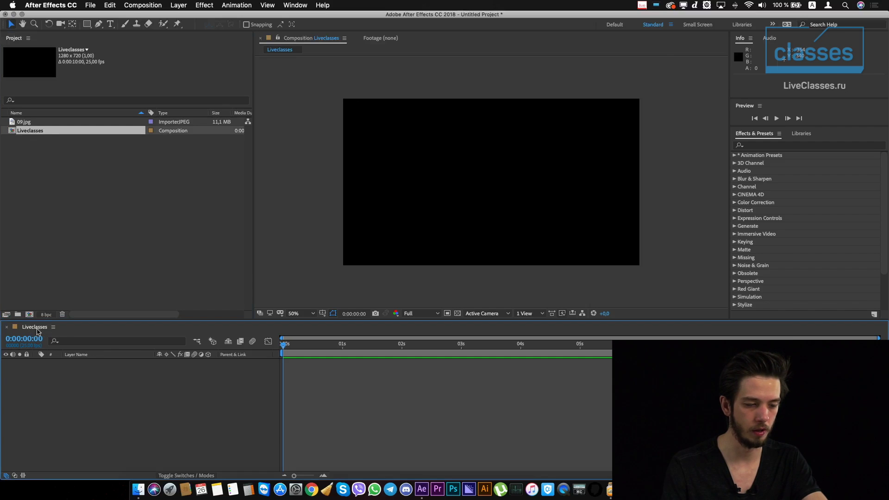
pyautogui.moveTo(21, 124)
pyautogui.mouseDown()
pyautogui.moveTo(94, 495)
pyautogui.moveTo(107, 401)
pyautogui.mouseUp()
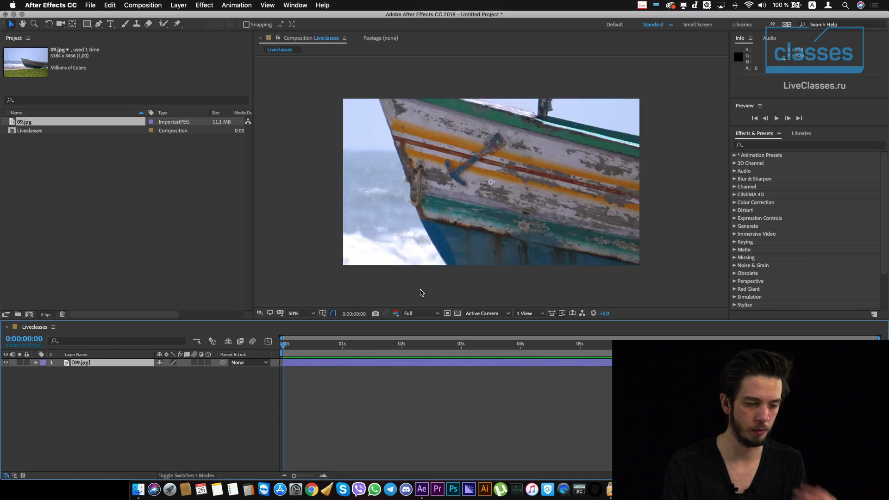
# Step: Shrink the photo layer and fit it to the 1280×720 frame with Ctrl+Alt+F
pyautogui.press('s')
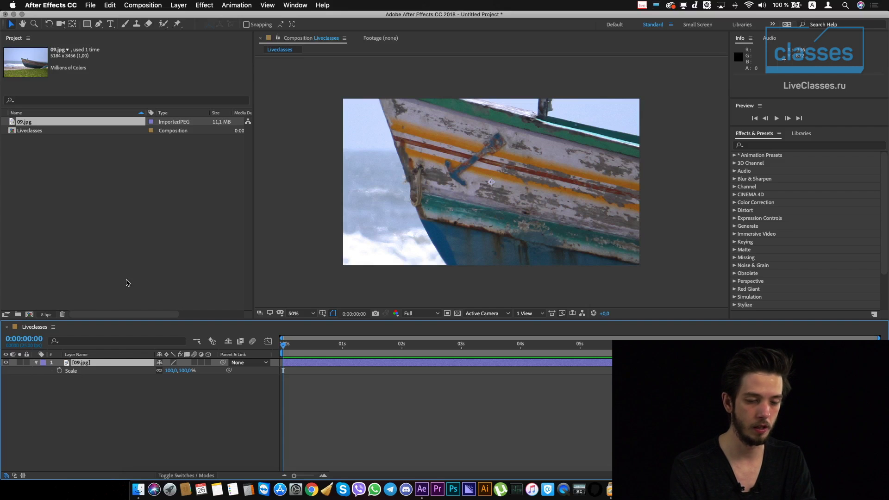
pyautogui.hotkey('ctrl', 'k')
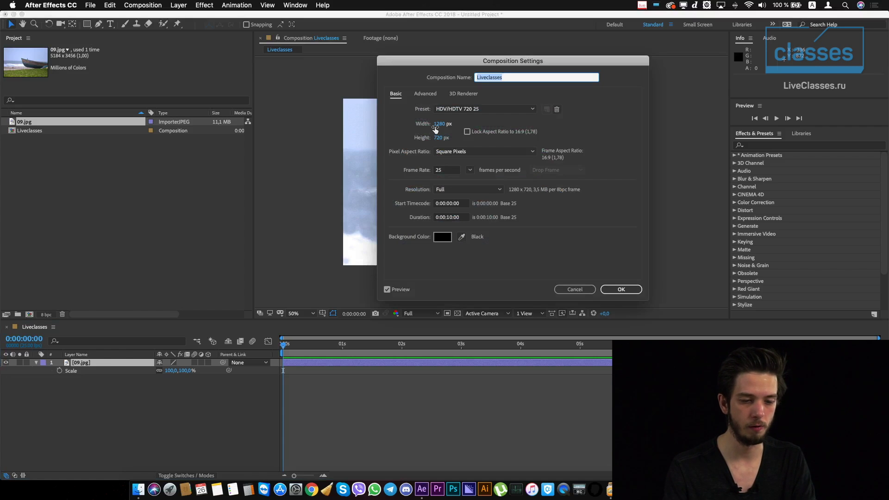
pyautogui.press('Return')
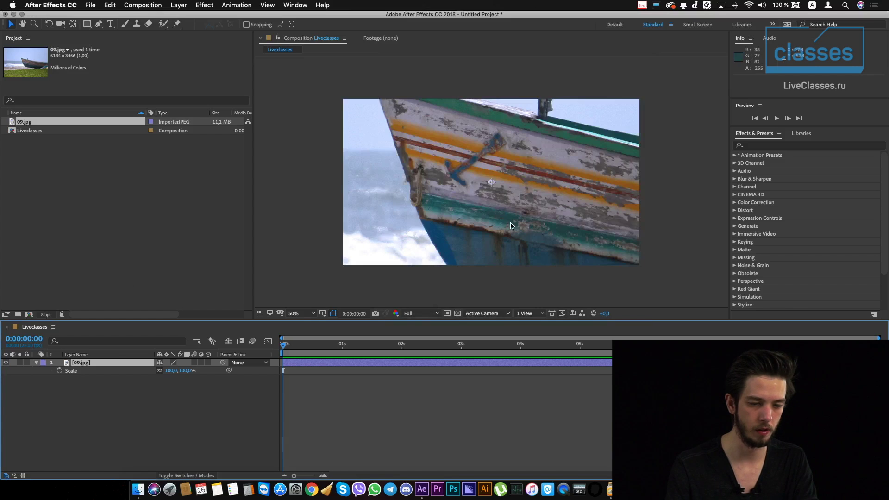
pyautogui.press(',')
pyautogui.press(',')
pyautogui.press('s')
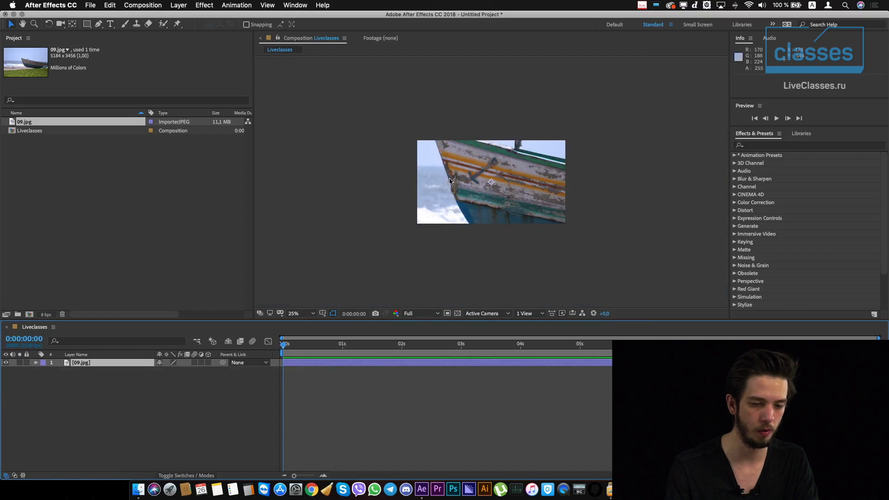
pyautogui.press(',')
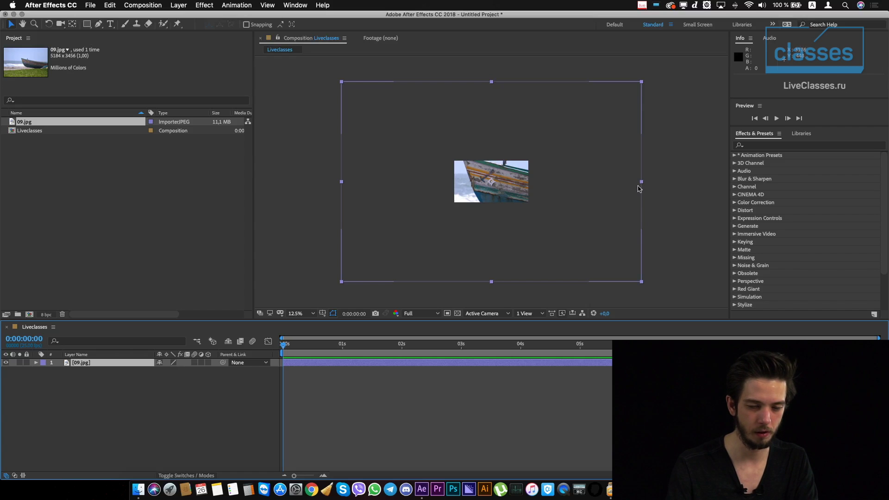
pyautogui.moveTo(642, 181); pyautogui.dragTo(531, 188)
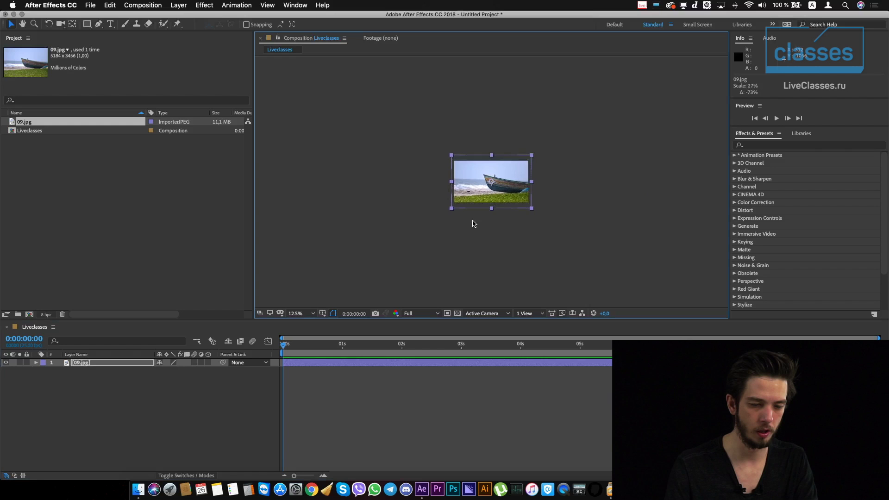
pyautogui.hotkey('ctrl', 'alt', 'f')
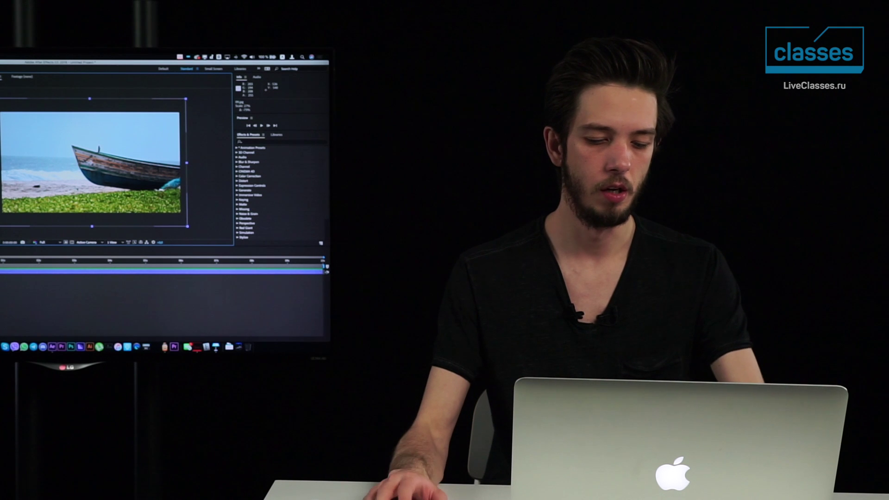
pyautogui.press('F2')
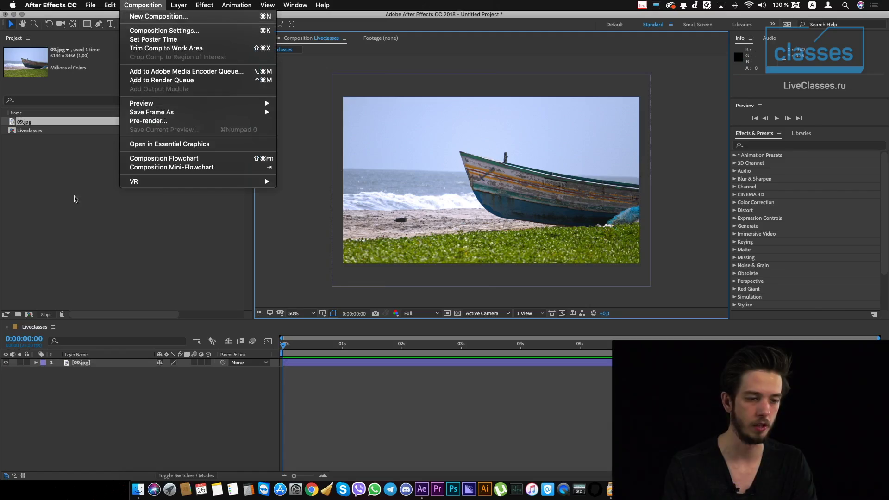
# Step: Review the Liveclasses composition settings and zoom the viewer out, then back to 50%
pyautogui.click(88, 228)
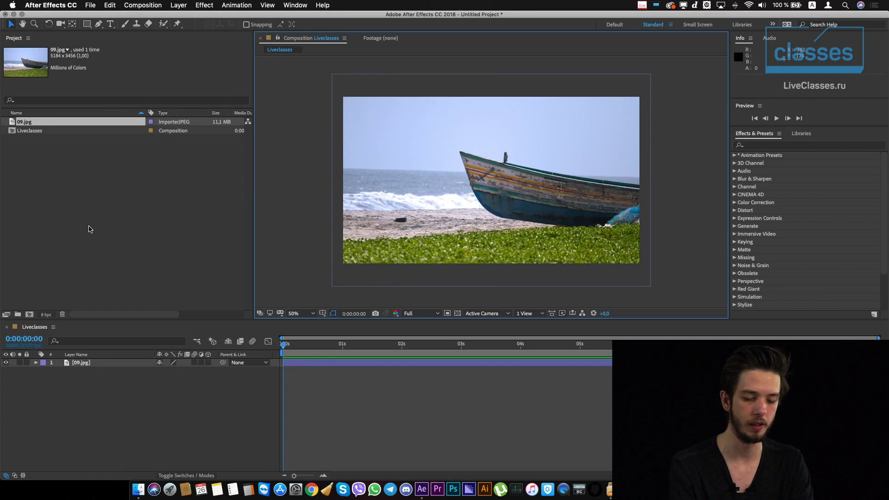
pyautogui.press('super+k')
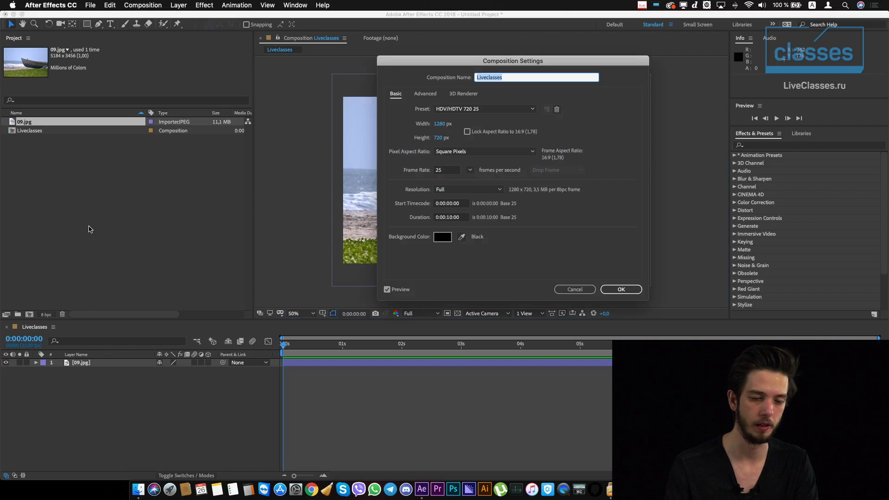
pyautogui.moveTo(570, 61); pyautogui.dragTo(512, 70)
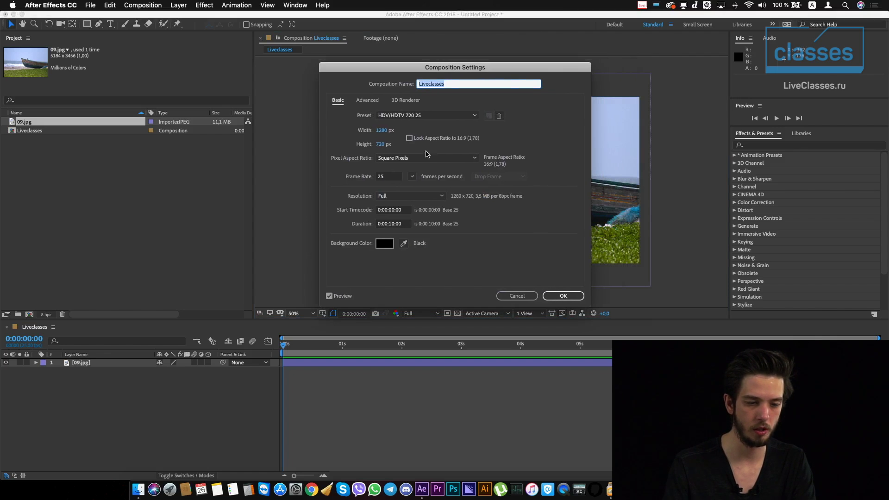
pyautogui.press('Return')
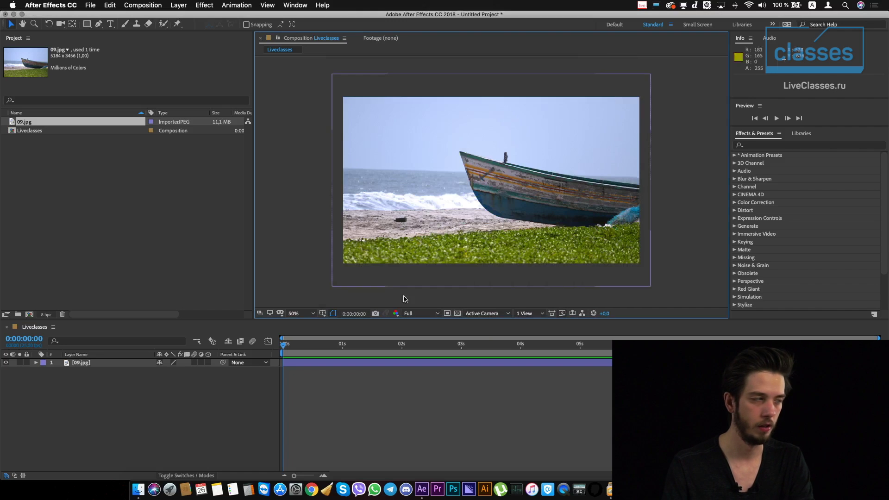
pyautogui.press(',')
pyautogui.press(',')
pyautogui.click(428, 219)
pyautogui.press(',')
pyautogui.press(',')
pyautogui.press(',')
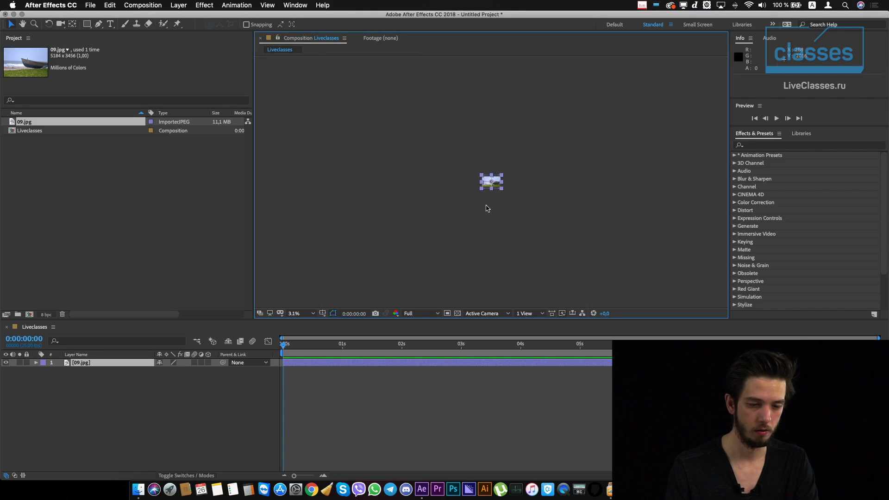
pyautogui.press('.')
pyautogui.press('.')
pyautogui.press('.')
pyautogui.press('.')
pyautogui.press('.')
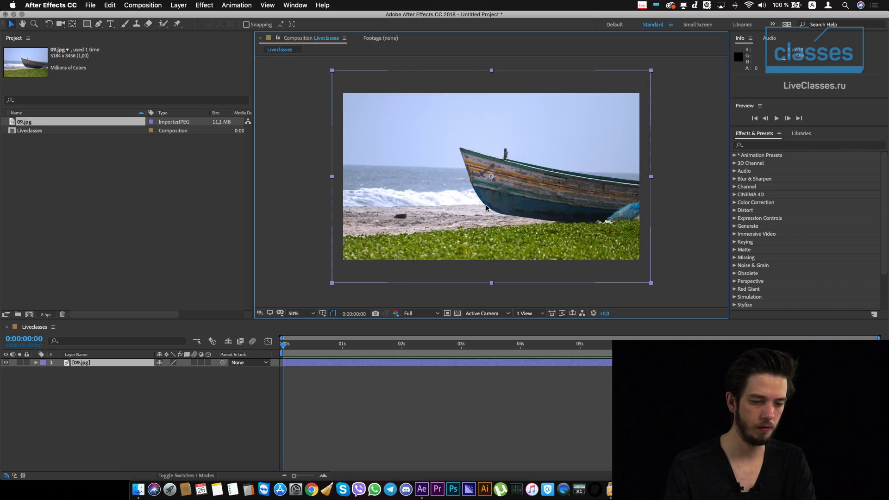
# Step: Reveal the Mode and TrkMat columns for 09.jpg, undoing a test layer duplicate
pyautogui.click(308, 366)
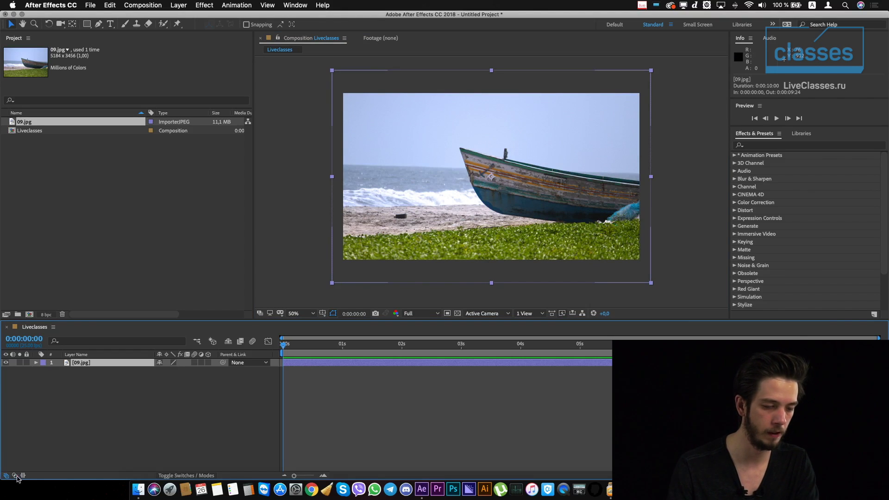
pyautogui.click(15, 476)
pyautogui.click(69, 414)
pyautogui.click(84, 365)
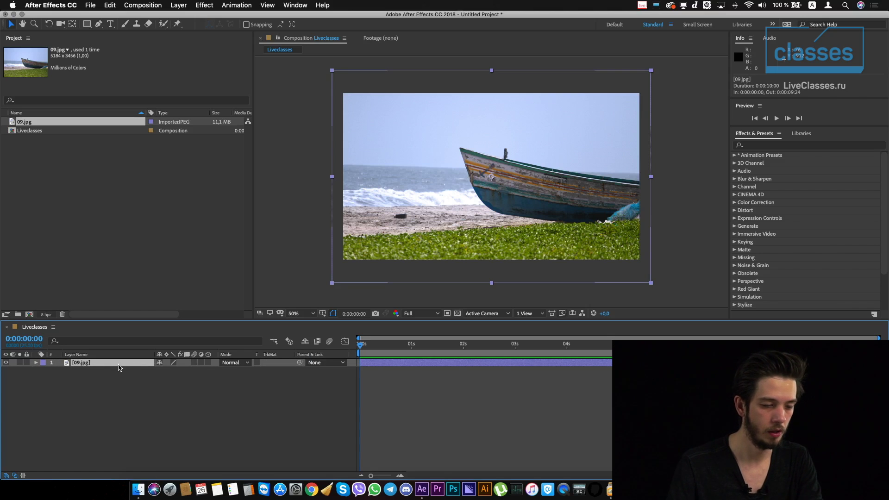
pyautogui.press('super+d')
pyautogui.press('super+d')
pyautogui.press('super+d')
pyautogui.press('super+d')
pyautogui.press('super+z')
pyautogui.press('super+z')
pyautogui.press('super+z')
pyautogui.press('super+z')
# Step: Import 17.jpg and add it to the Liveclasses timeline above the boat layer
pyautogui.doubleClick(158, 254)
pyautogui.click(246, 199)
pyautogui.doubleClick(246, 199)
pyautogui.click(30, 139)
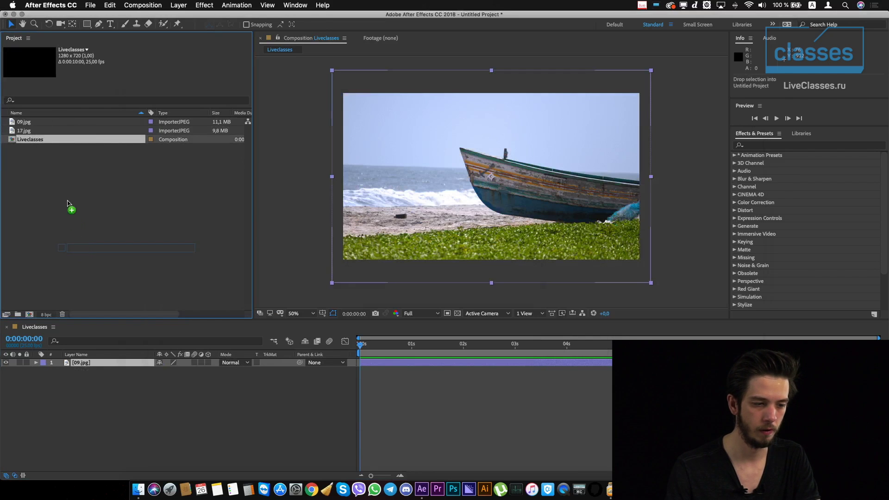
pyautogui.keyDown('super'); pyautogui.click(25, 130); pyautogui.keyUp('super')
pyautogui.moveTo(24, 131); pyautogui.dragTo(119, 366)
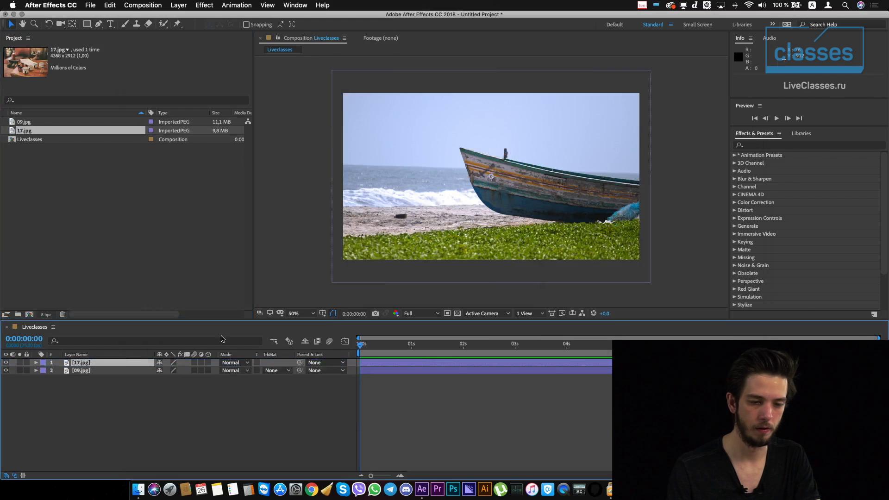
# Step: Reduce the 17.jpg layer's Scale so the cups fill the frame
pyautogui.press('s')
pyautogui.moveTo(183, 370)
pyautogui.mouseDown()
pyautogui.moveTo(159, 377)
pyautogui.moveTo(169, 378)
pyautogui.mouseUp()
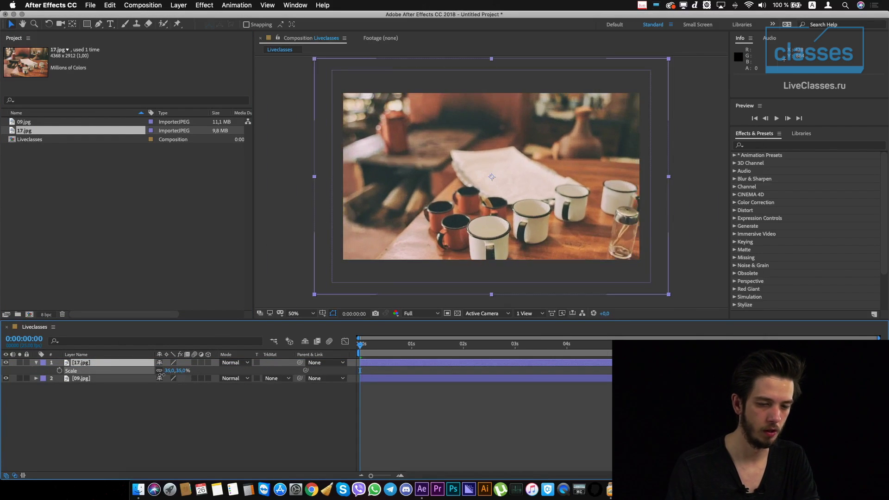
pyautogui.press('s')
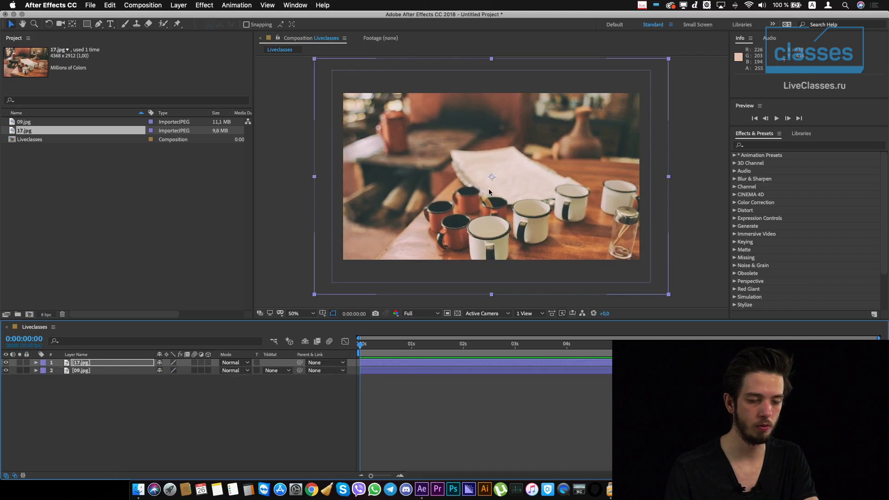
pyautogui.click(82, 364)
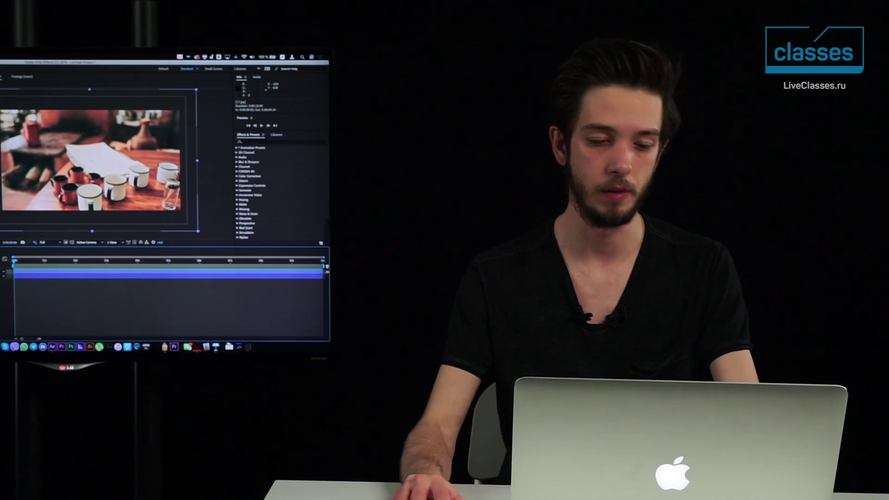
pyautogui.hotkey('ctrl', 'Up')
pyautogui.press('Escape')
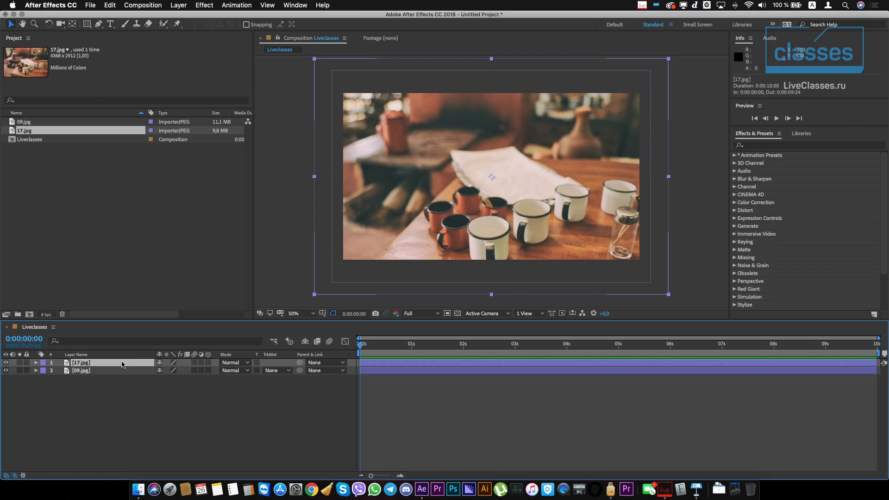
# Step: Shrink the cups image to 20% and move it below, then back above, the boat layer
pyautogui.moveTo(669, 180); pyautogui.dragTo(595, 177)
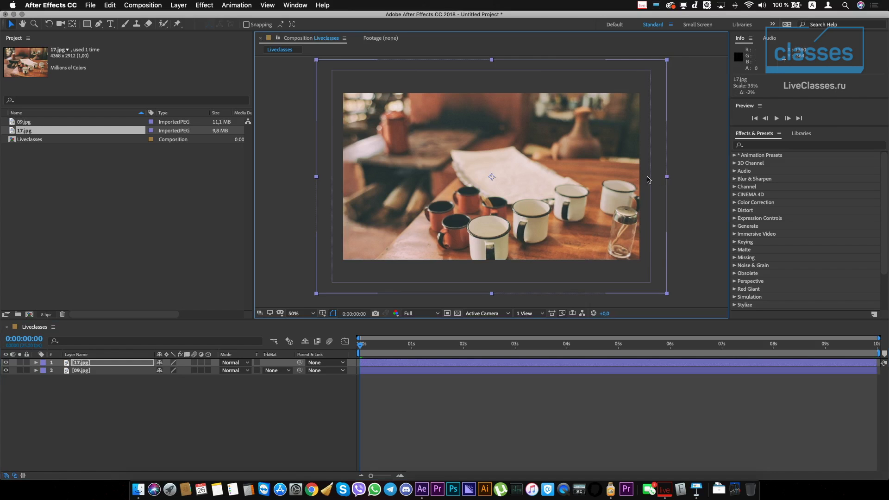
pyautogui.click(79, 365)
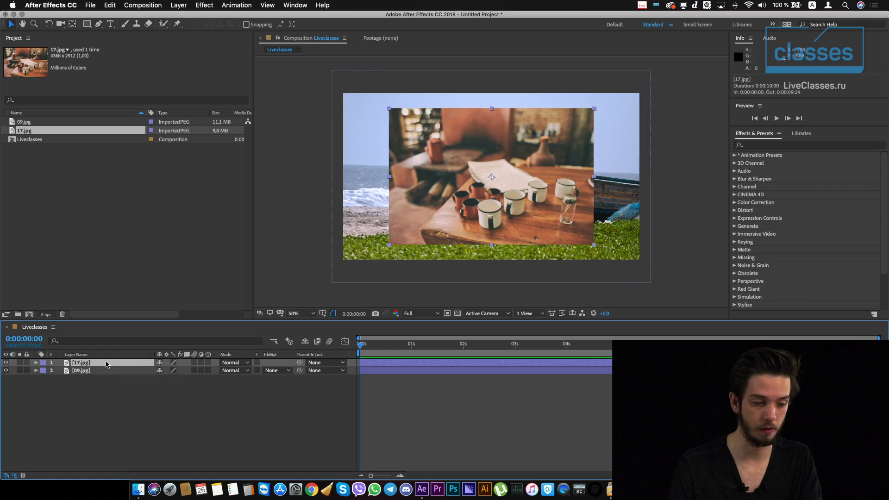
pyautogui.moveTo(96, 364); pyautogui.dragTo(97, 382)
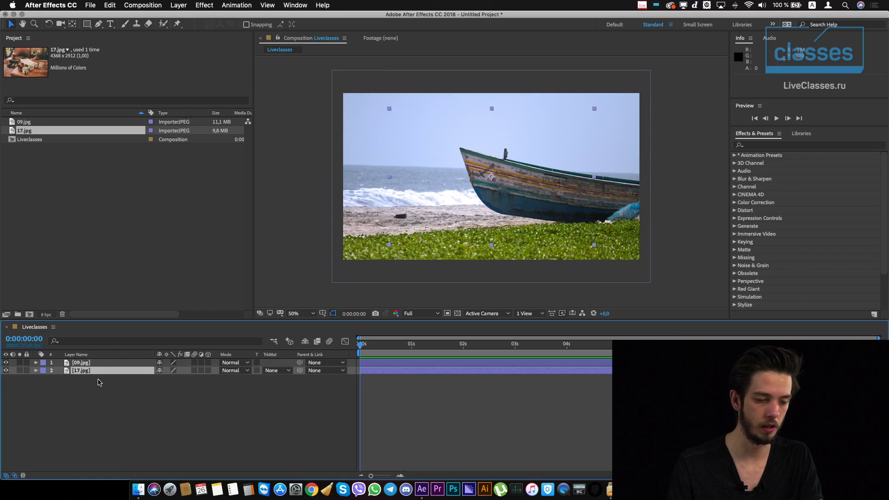
pyautogui.moveTo(88, 370)
pyautogui.mouseDown()
pyautogui.moveTo(87, 362)
pyautogui.moveTo(89, 389)
pyautogui.mouseUp()
pyautogui.click(89, 395)
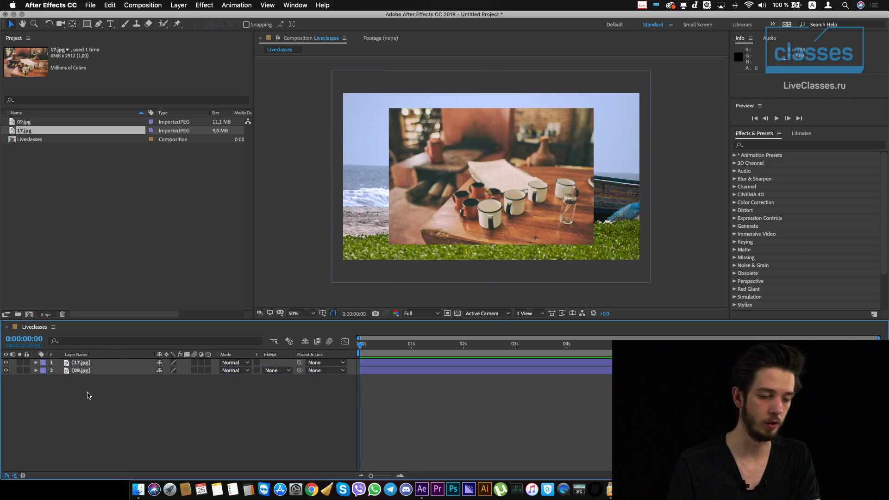
pyautogui.click(87, 364)
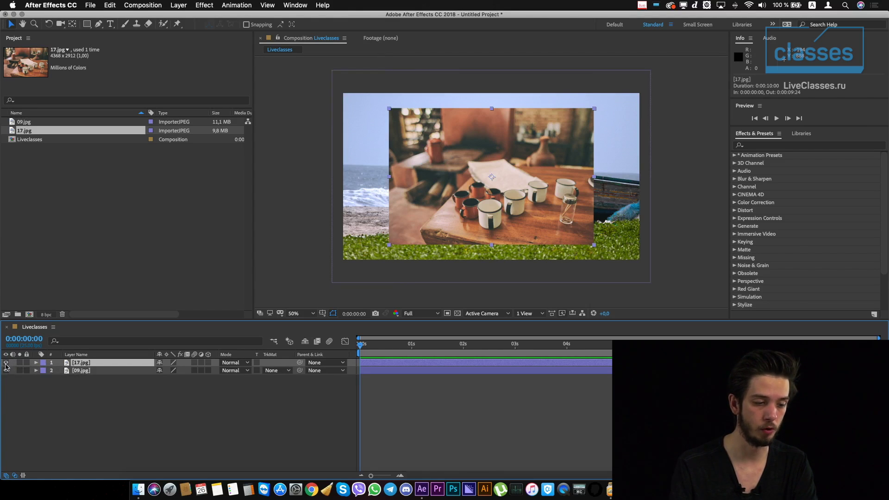
# Step: Enlarge the cups layer to 31%, comparing it against the boat, then import 20.jpg
pyautogui.click(6, 363)
pyautogui.click(6, 364)
pyautogui.click(6, 364)
pyautogui.click(6, 363)
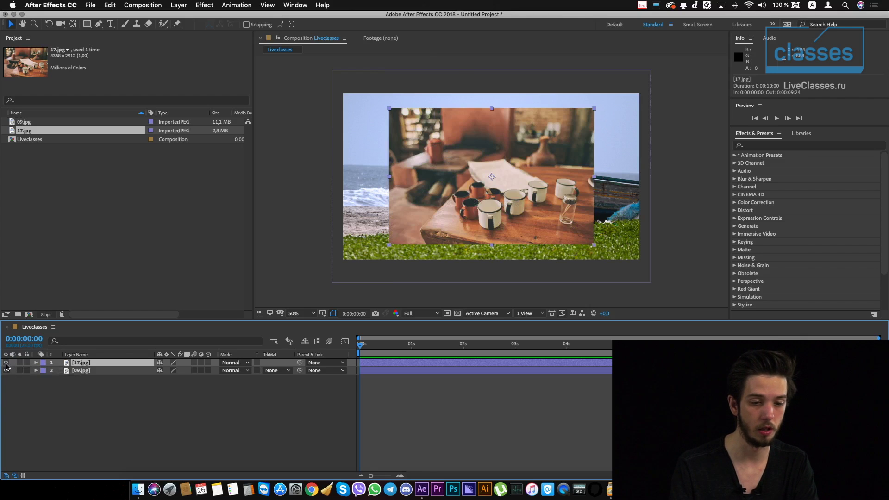
pyautogui.moveTo(594, 177); pyautogui.dragTo(653, 205)
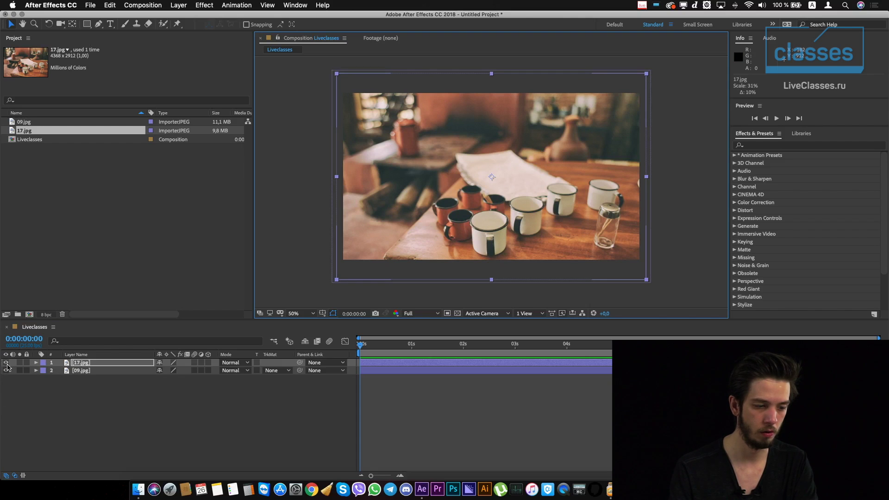
pyautogui.click(6, 364)
pyautogui.click(6, 364)
pyautogui.click(6, 363)
pyautogui.click(6, 363)
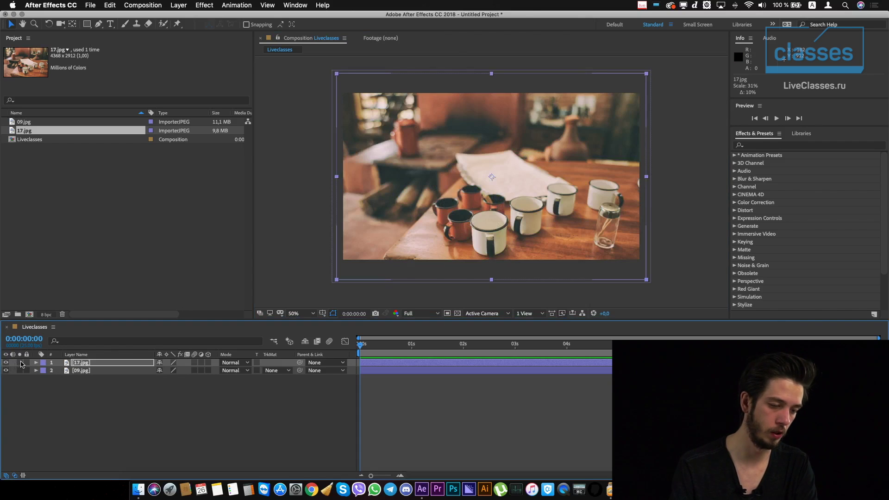
pyautogui.doubleClick(32, 190)
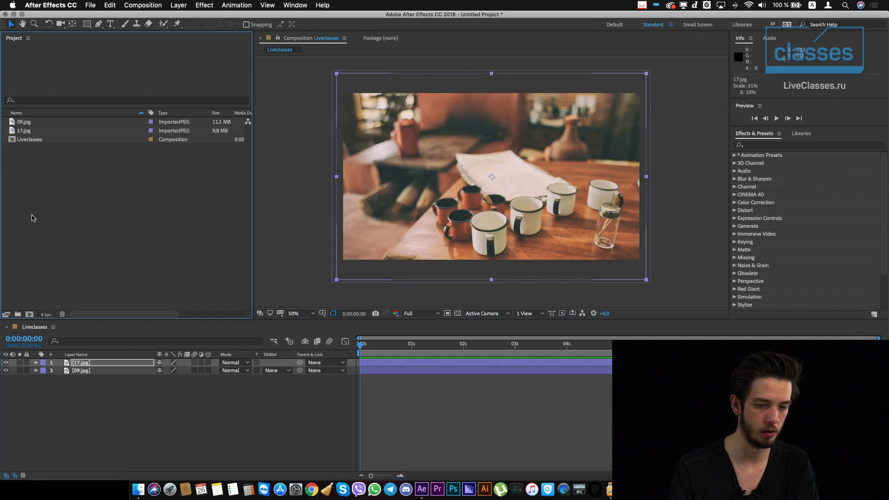
pyautogui.doubleClick(235, 222)
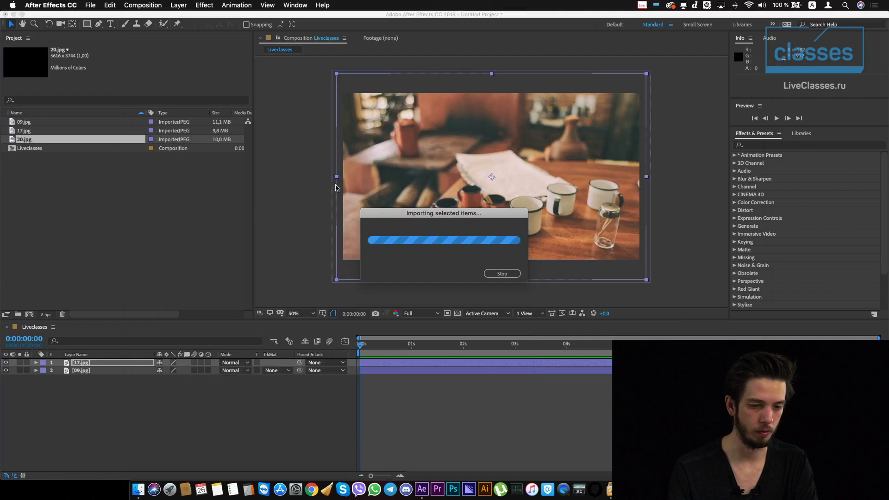
# Step: Add 20.jpg to the Liveclasses timeline and scale it to 19%
pyautogui.moveTo(16, 141); pyautogui.dragTo(105, 381)
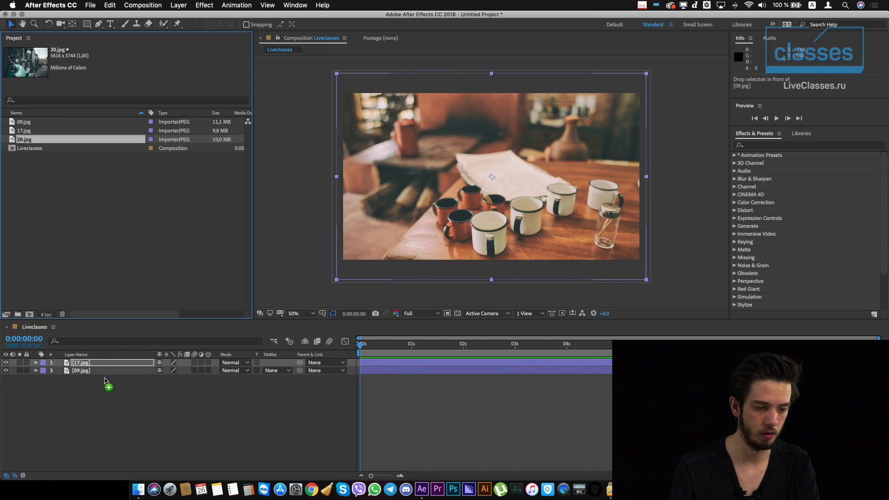
pyautogui.press(',')
pyautogui.press(',')
pyautogui.press(',')
pyautogui.press(',')
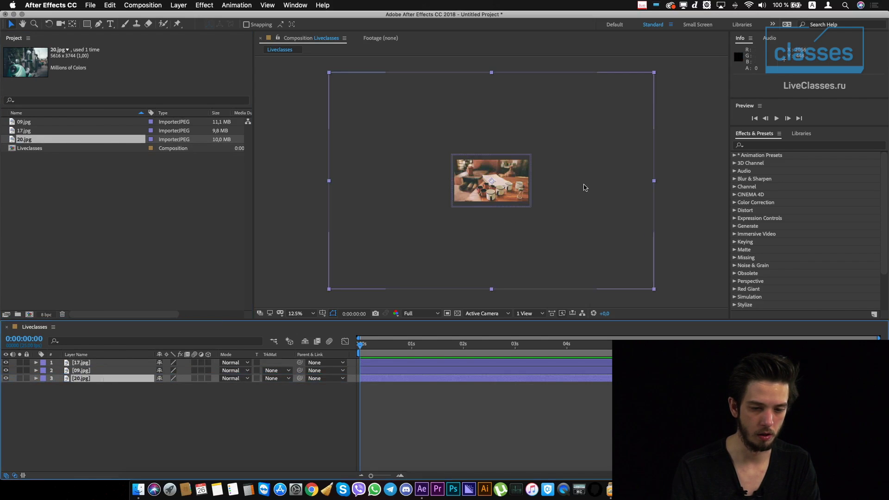
pyautogui.moveTo(653, 181); pyautogui.dragTo(519, 189)
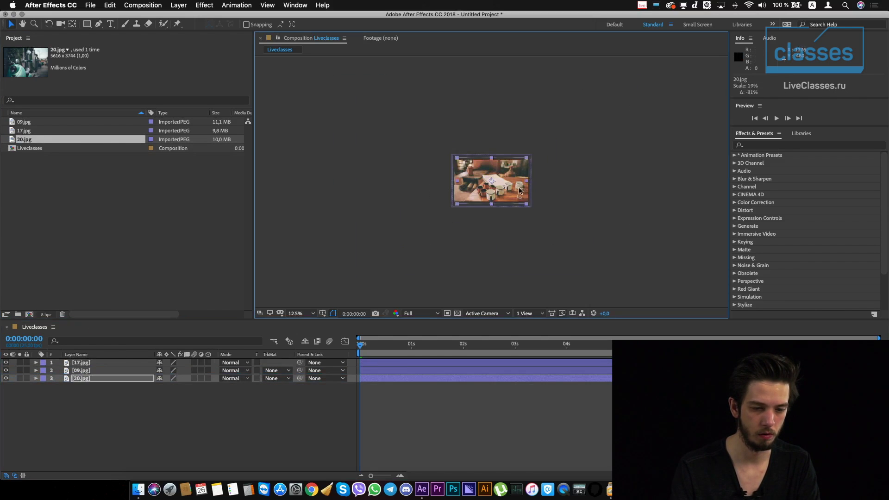
# Step: Shrink the 09.jpg boat layer to 13% and the 17.jpg cups layer to 15%
pyautogui.click(350, 369)
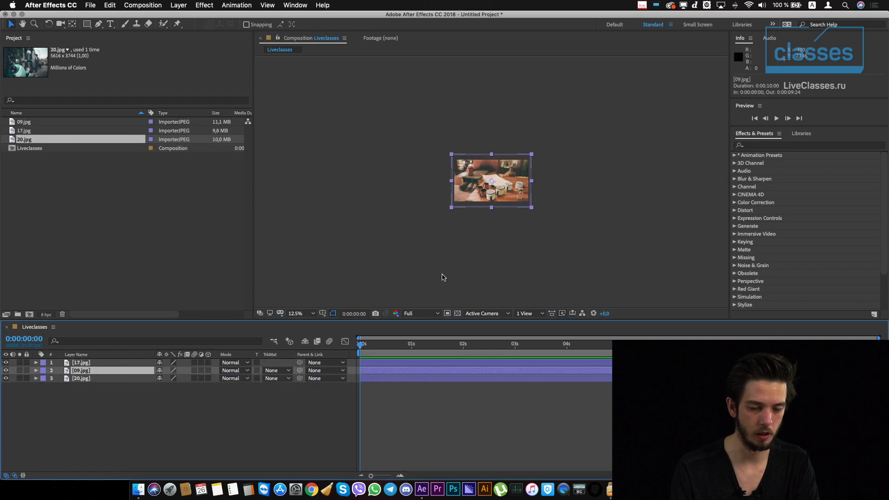
pyautogui.press('.')
pyautogui.moveTo(571, 180); pyautogui.dragTo(526, 185)
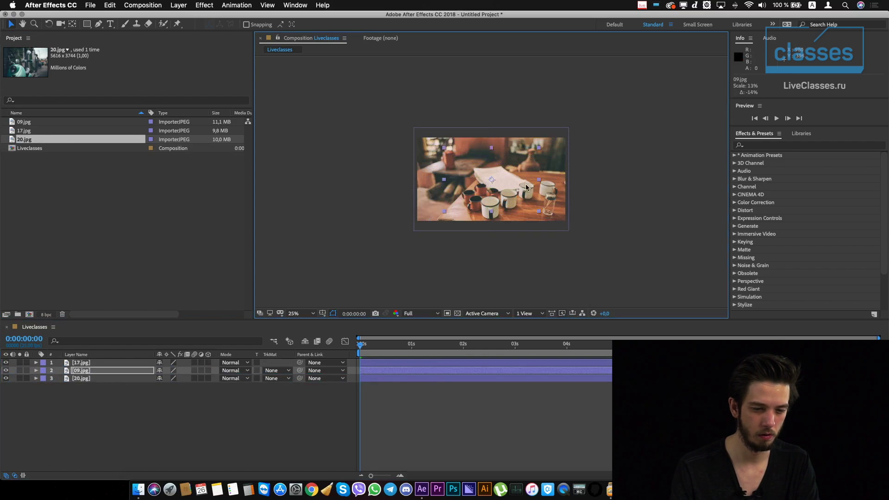
pyautogui.click(477, 362)
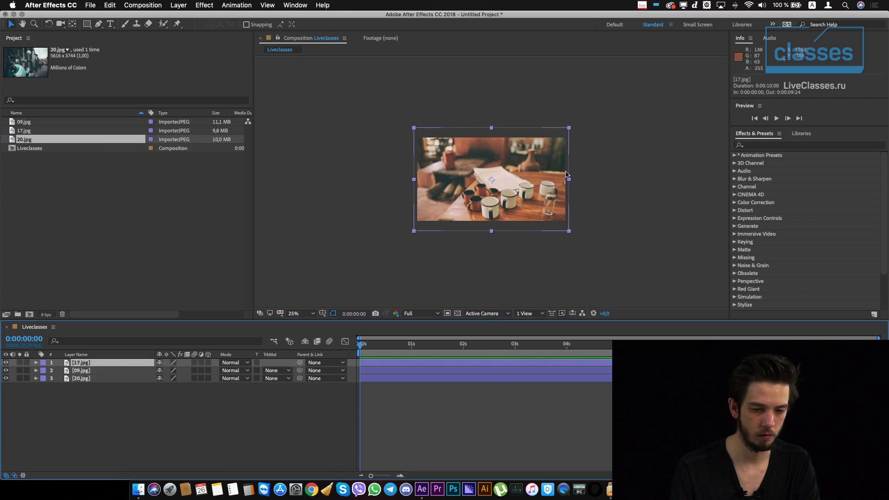
pyautogui.click(571, 180)
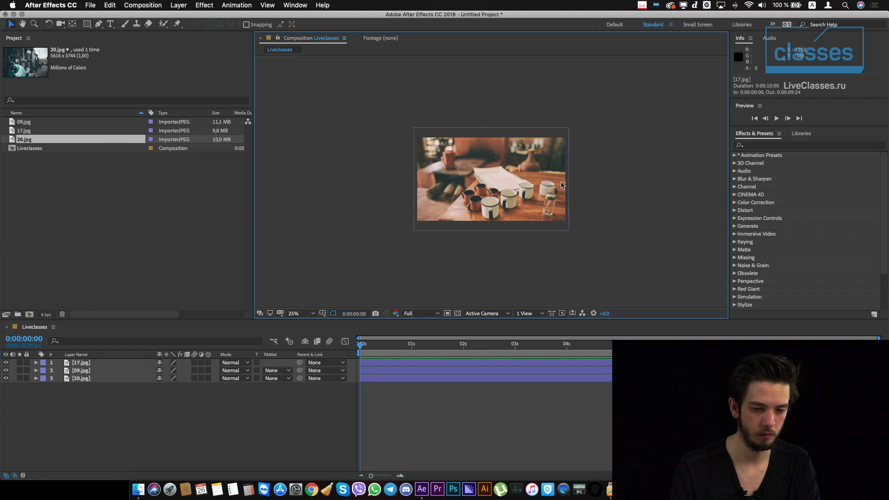
pyautogui.moveTo(568, 182)
pyautogui.mouseDown()
pyautogui.moveTo(499, 183)
pyautogui.moveTo(542, 204)
pyautogui.moveTo(530, 208)
pyautogui.mouseUp()
pyautogui.click(520, 183)
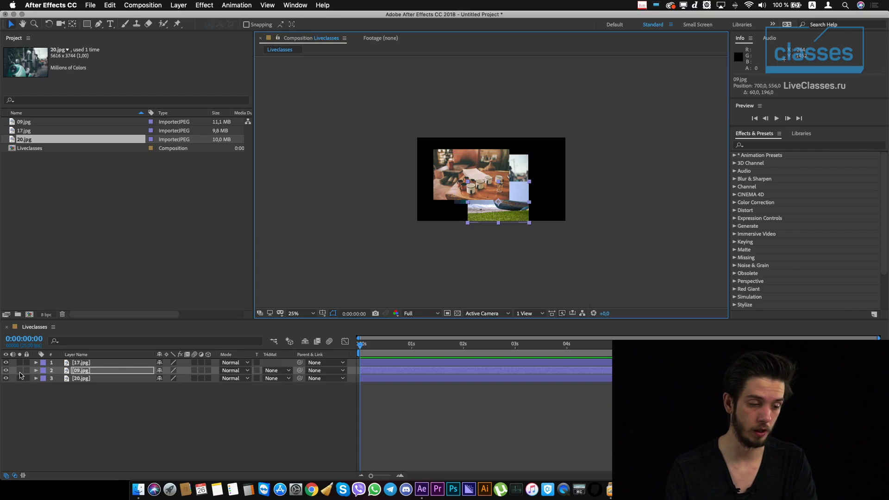
# Step: Solo the 09.jpg boat layer at 50% zoom, then unsolo and lock it
pyautogui.click(20, 371)
pyautogui.press(',')
pyautogui.press('.')
pyautogui.press('.')
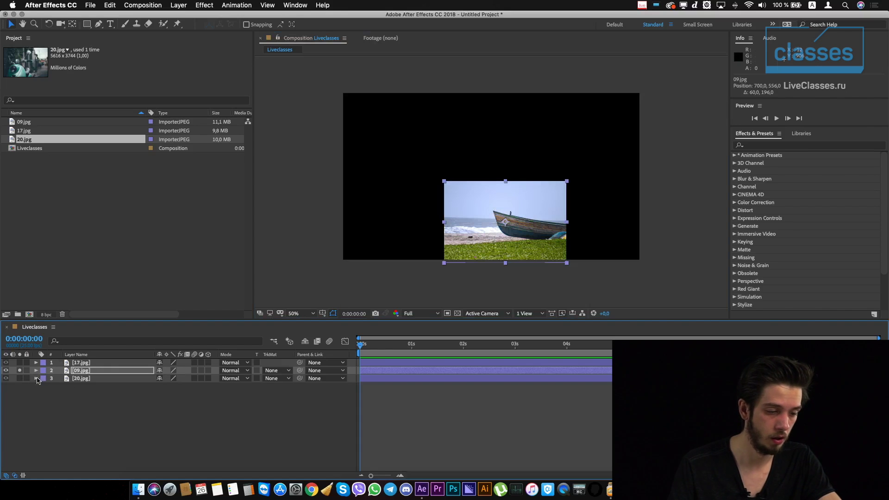
pyautogui.click(19, 371)
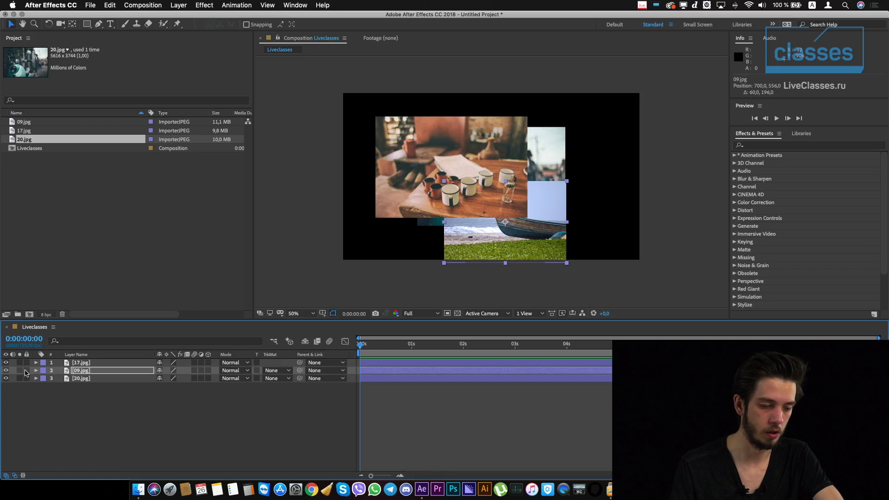
pyautogui.click(27, 371)
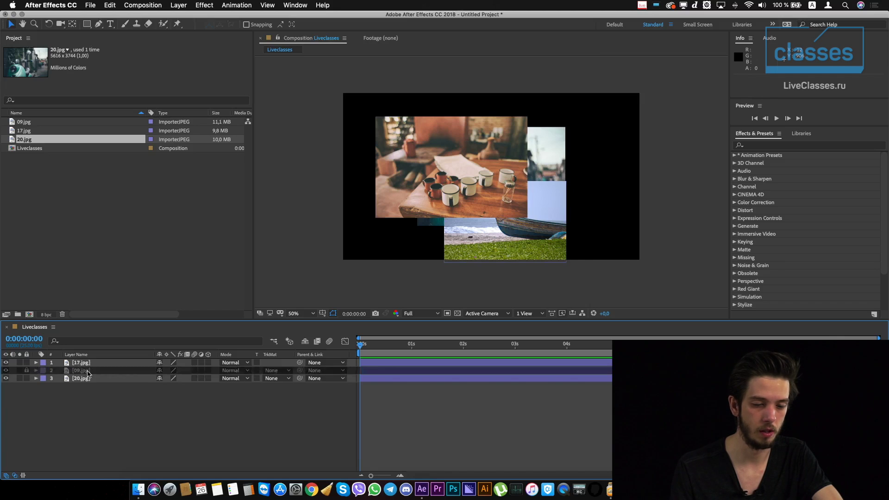
# Step: Shift the 20.jpg photo down and right, then unlock and select the boat layer
pyautogui.doubleClick(78, 377)
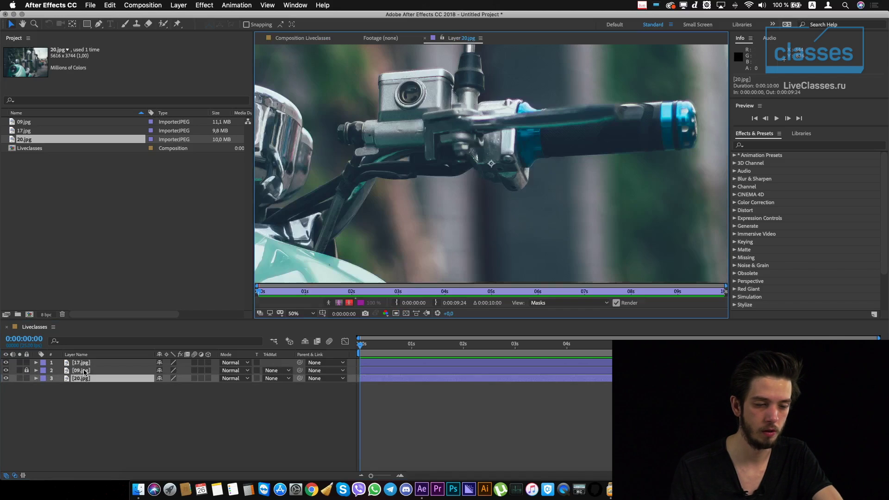
pyautogui.click(311, 38)
pyautogui.moveTo(539, 218); pyautogui.dragTo(552, 236)
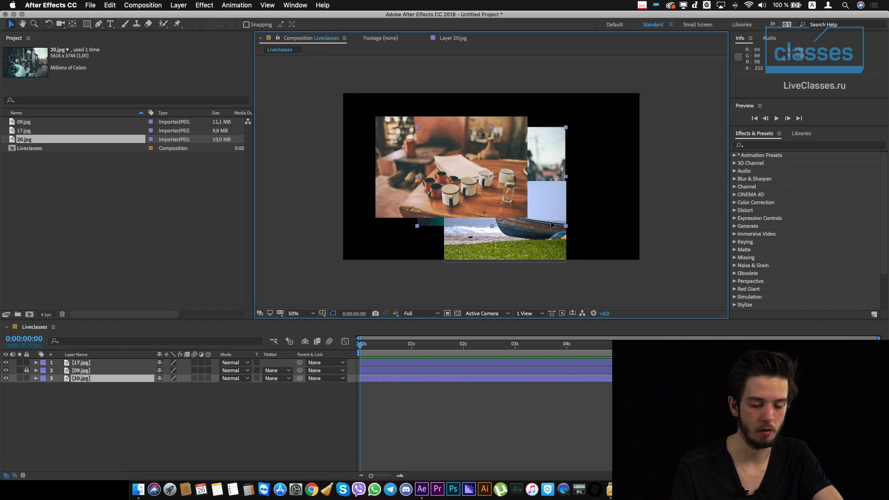
pyautogui.click(646, 236)
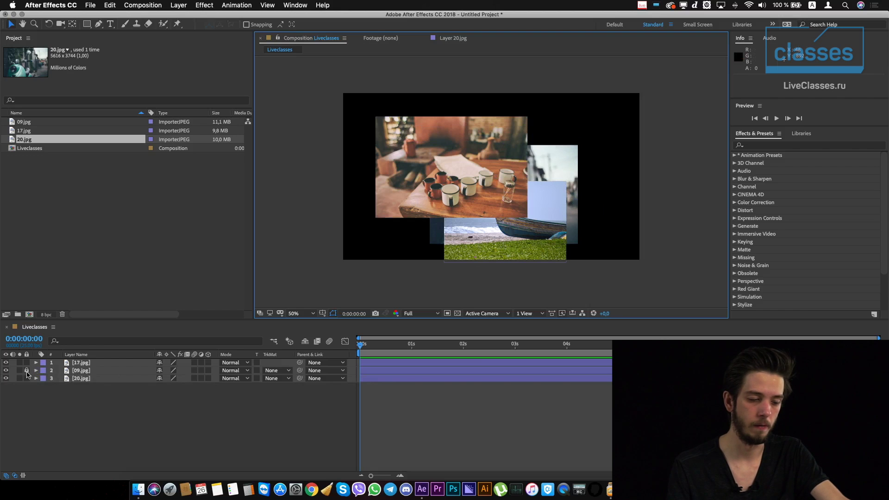
pyautogui.click(27, 370)
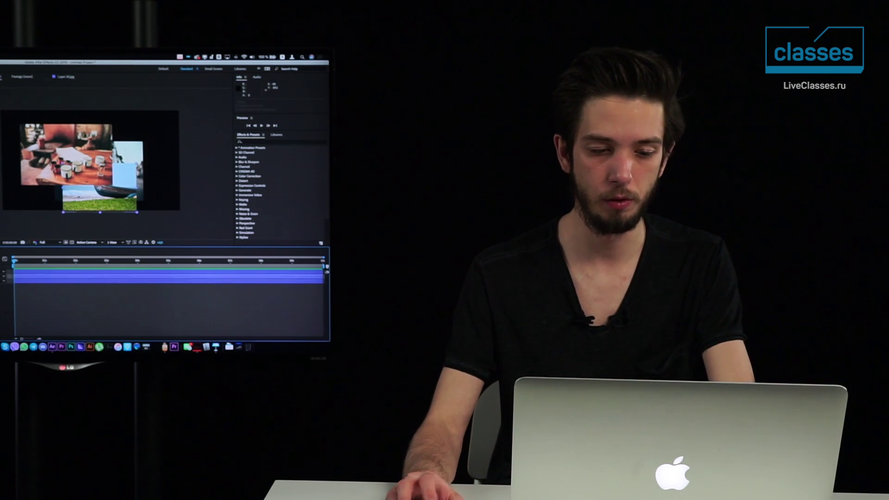
pyautogui.click(100, 199)
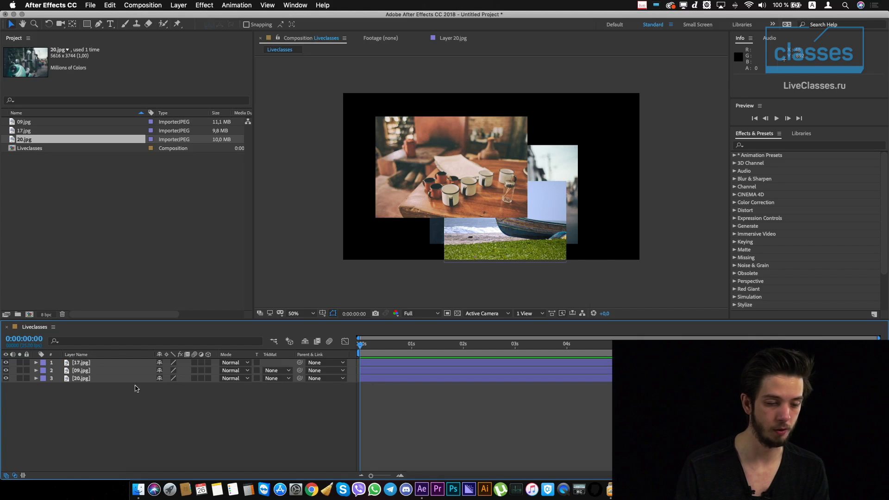
# Step: Mark layers as shy and toggle Hide Shy Layers off and on
pyautogui.click(121, 369)
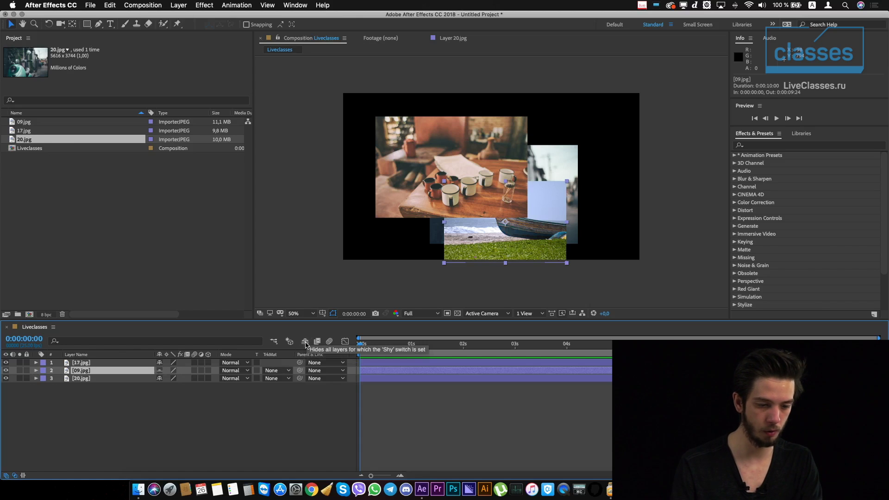
pyautogui.click(305, 345)
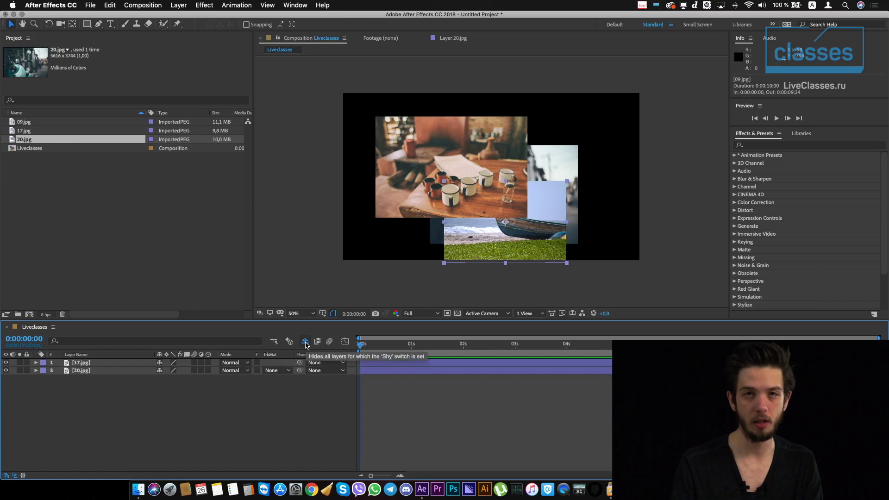
pyautogui.click(306, 344)
pyautogui.click(73, 423)
pyautogui.click(160, 378)
# Step: Duplicate the 20.jpg layer twice, then hide and reveal the shy layers again
pyautogui.click(102, 379)
pyautogui.hotkey('ctrl', 'd')
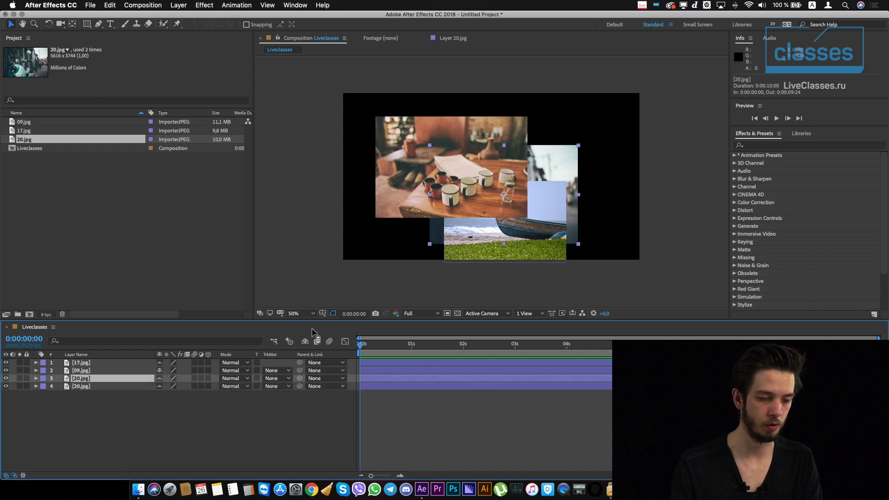
pyautogui.hotkey('ctrl', 'd')
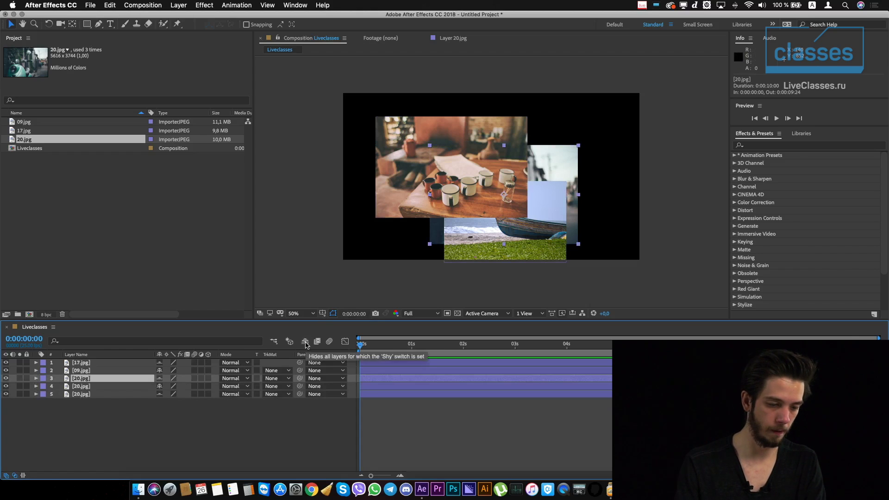
pyautogui.click(305, 342)
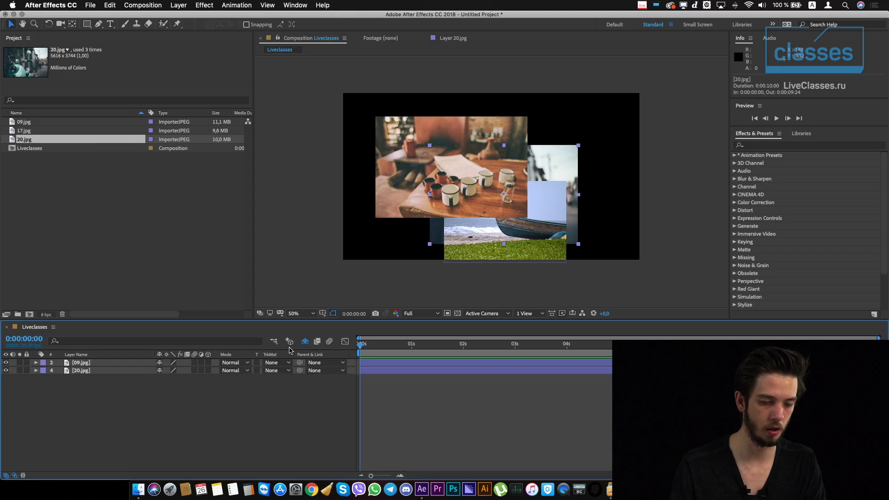
pyautogui.click(307, 342)
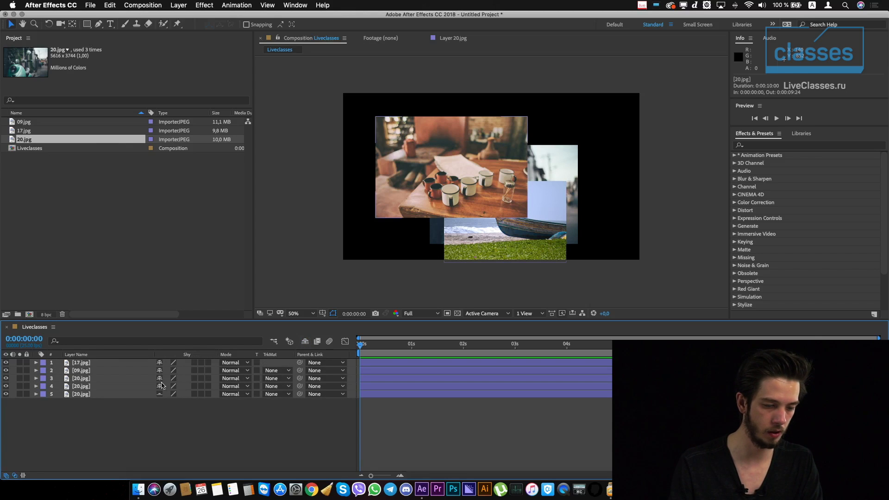
# Step: Delete the two duplicate 20.jpg layers (layers 4 and 5)
pyautogui.moveTo(125, 429); pyautogui.dragTo(92, 365)
pyautogui.click(109, 431)
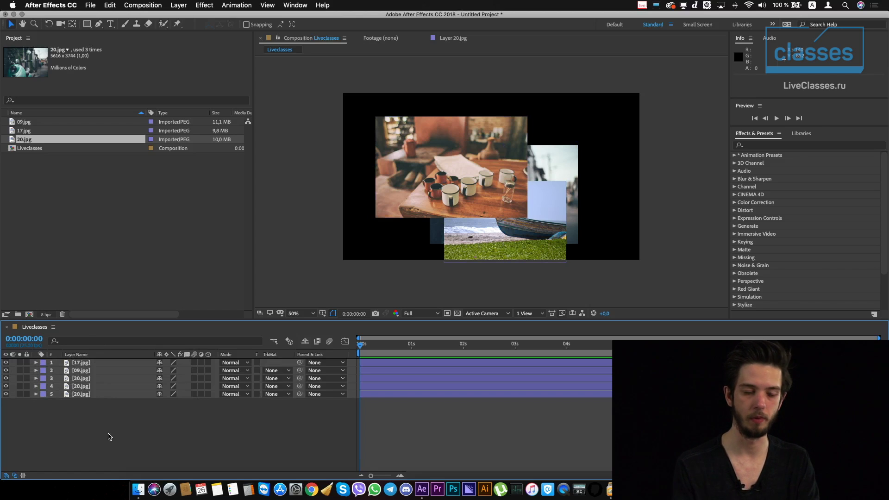
pyautogui.moveTo(109, 433); pyautogui.dragTo(91, 385)
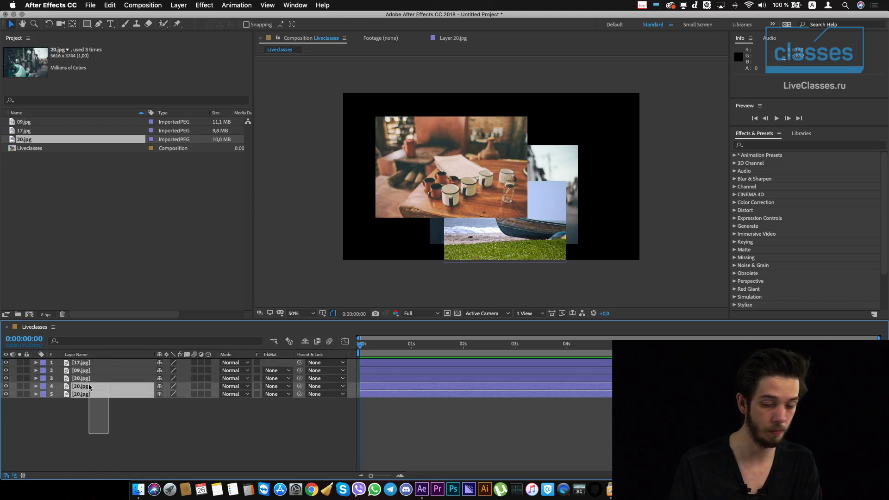
pyautogui.press('Delete')
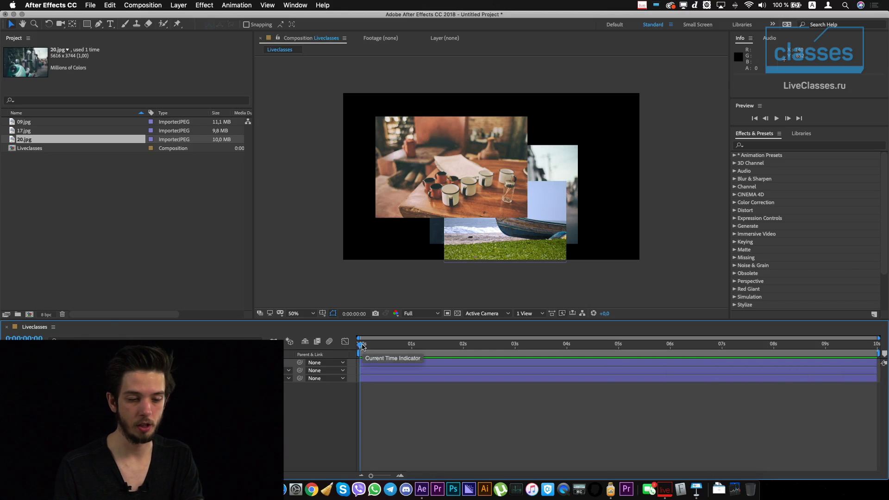
pyautogui.click(367, 366)
pyautogui.press('space')
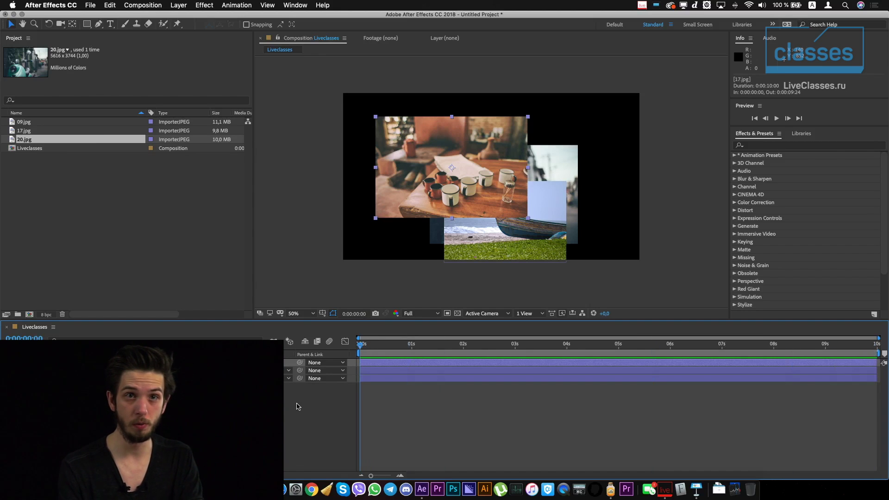
# Step: Set the Liveclasses composition duration to 0:00:15:00 and zoom the timeline out to show it
pyautogui.press('super+k')
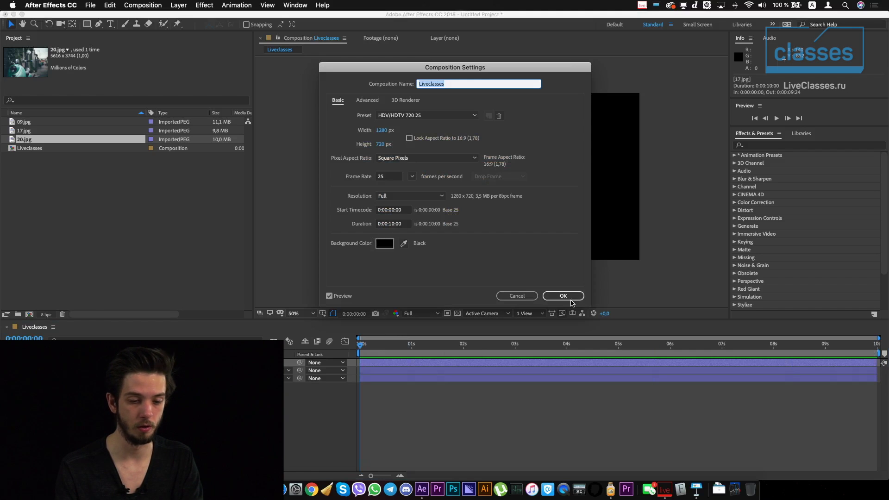
pyautogui.click(563, 296)
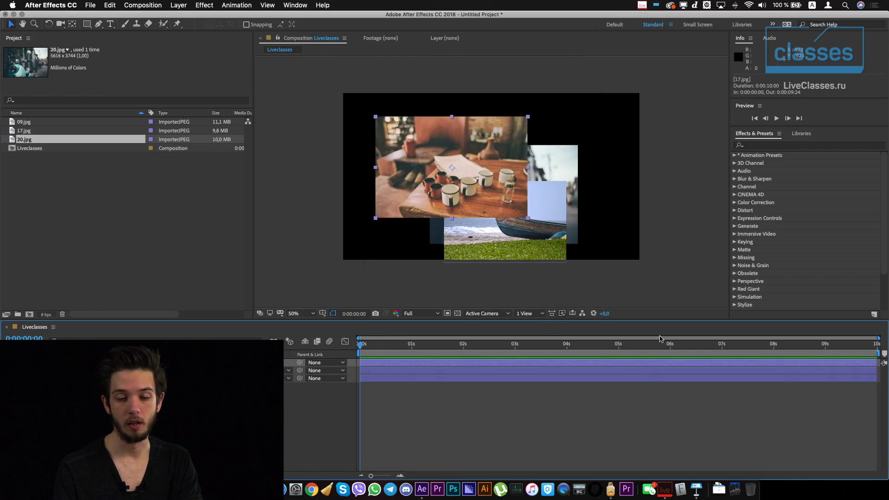
pyautogui.moveTo(742, 345); pyautogui.dragTo(886, 355)
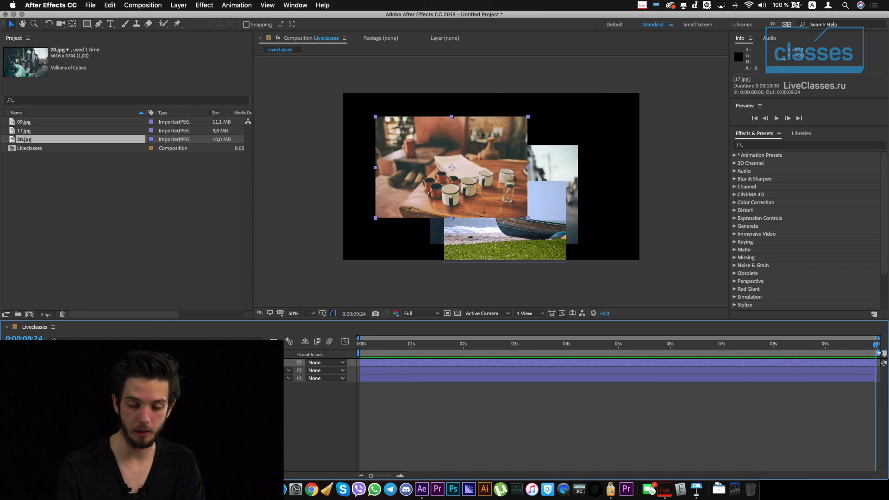
pyautogui.press('super+k')
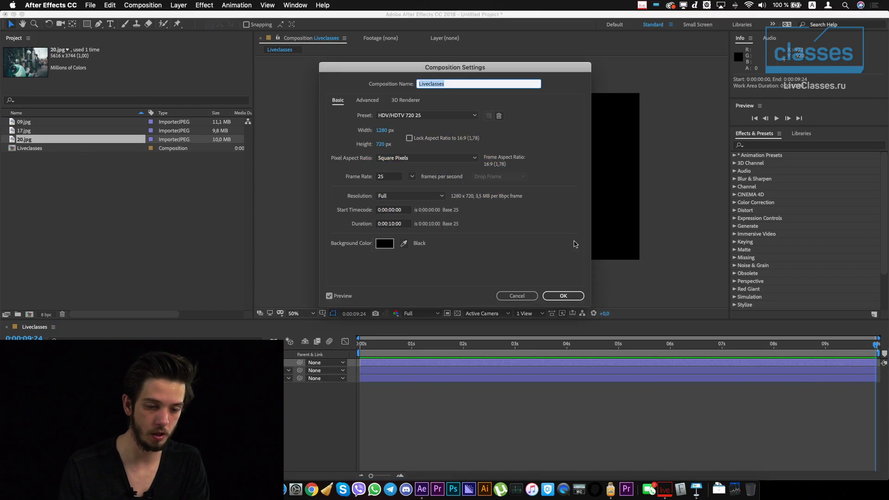
pyautogui.click(396, 224)
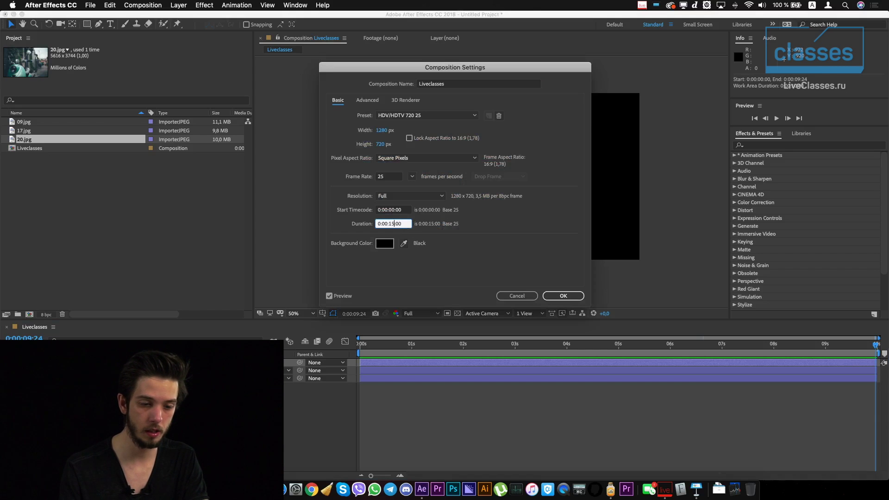
pyautogui.press('Return')
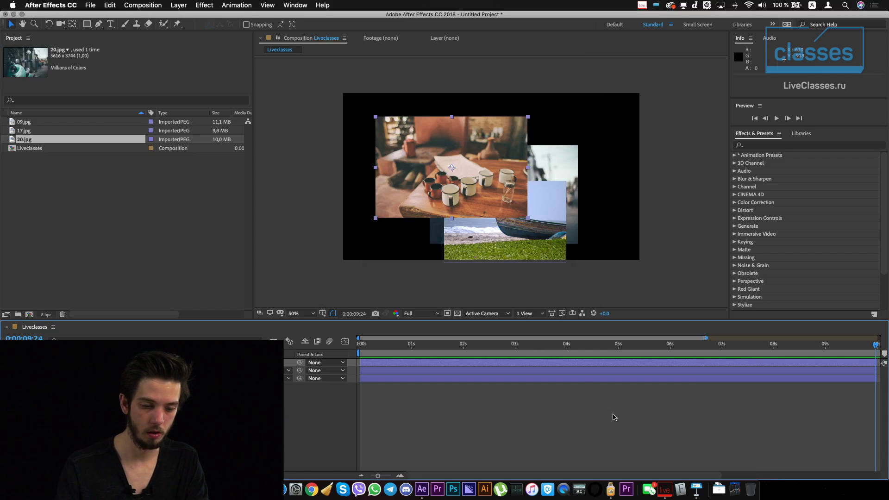
pyautogui.moveTo(378, 477); pyautogui.dragTo(369, 476)
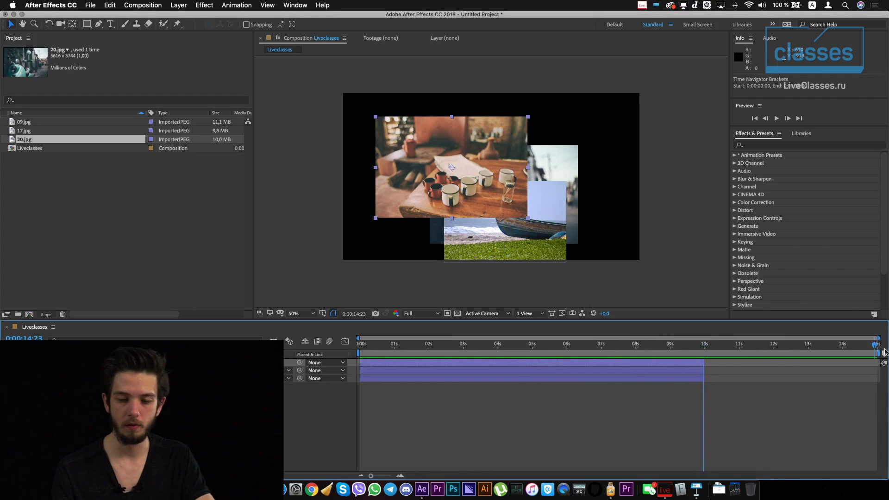
# Step: Extend the out points of all three photo layers to about 14:11, redoing the first attempt
pyautogui.press('End')
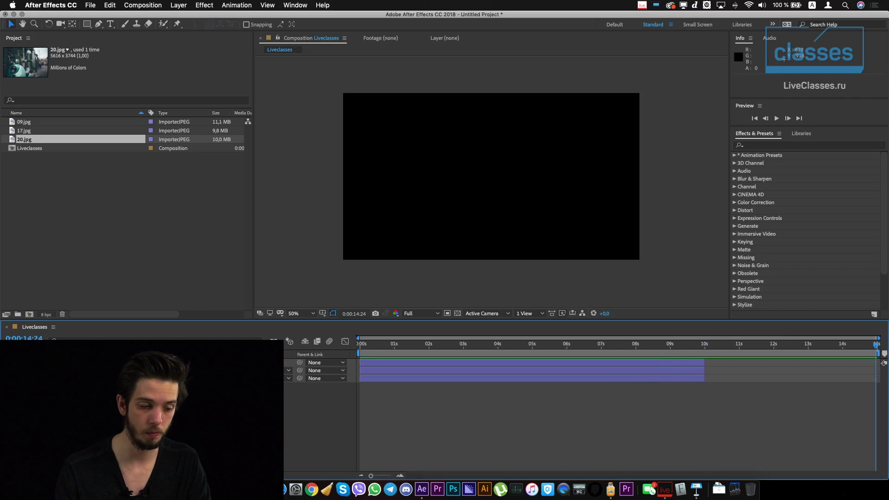
pyautogui.press('super+a')
pyautogui.moveTo(692, 355); pyautogui.dragTo(687, 354)
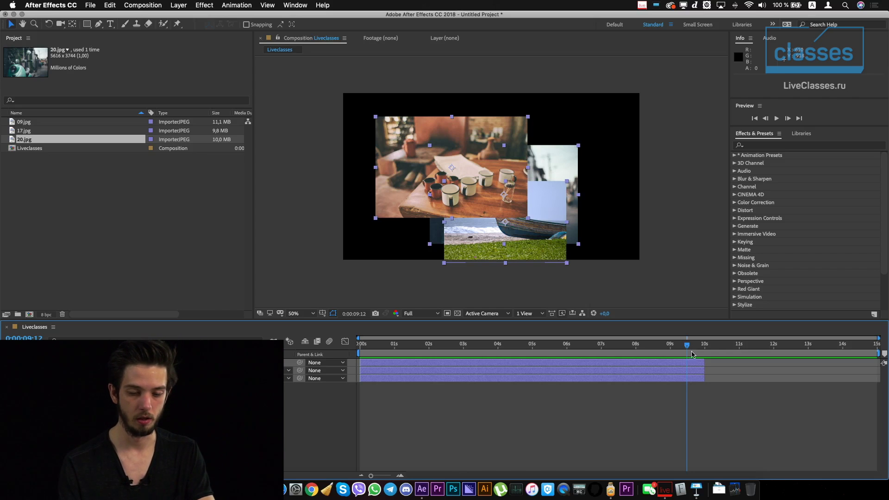
pyautogui.moveTo(706, 366); pyautogui.dragTo(879, 365)
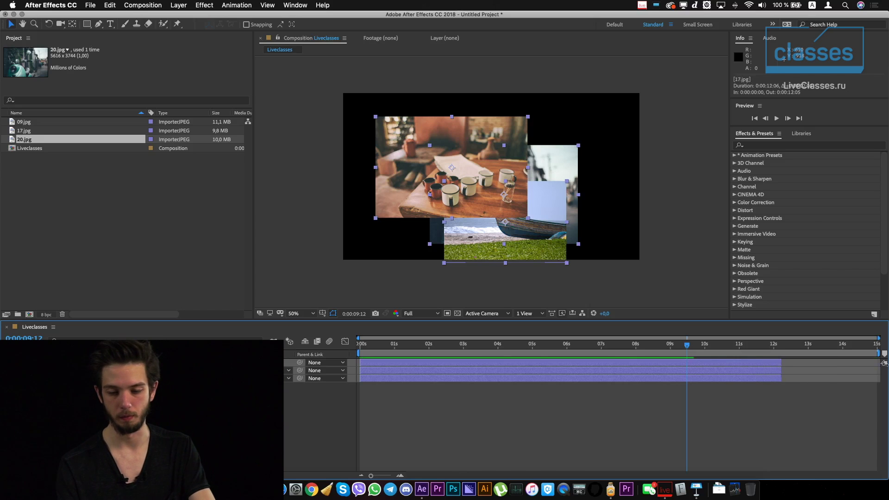
pyautogui.moveTo(876, 345); pyautogui.dragTo(885, 350)
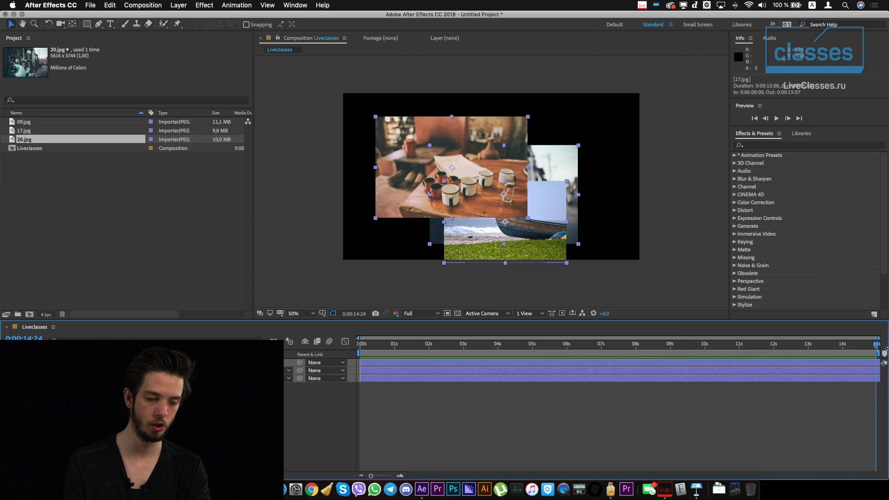
pyautogui.press('super+z')
pyautogui.moveTo(708, 362); pyautogui.dragTo(881, 359)
pyautogui.click(744, 435)
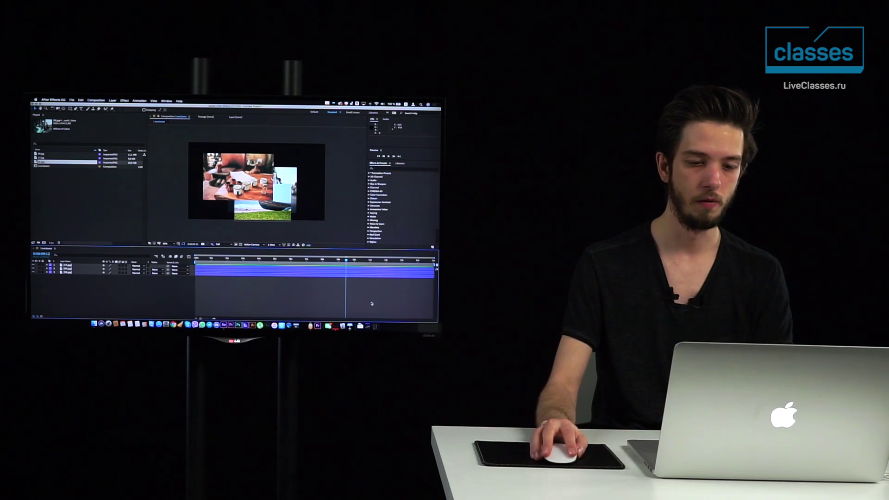
# Step: Reposition the photo layers in the composition, shifting the boat photo to the right
pyautogui.moveTo(239, 176); pyautogui.dragTo(233, 167)
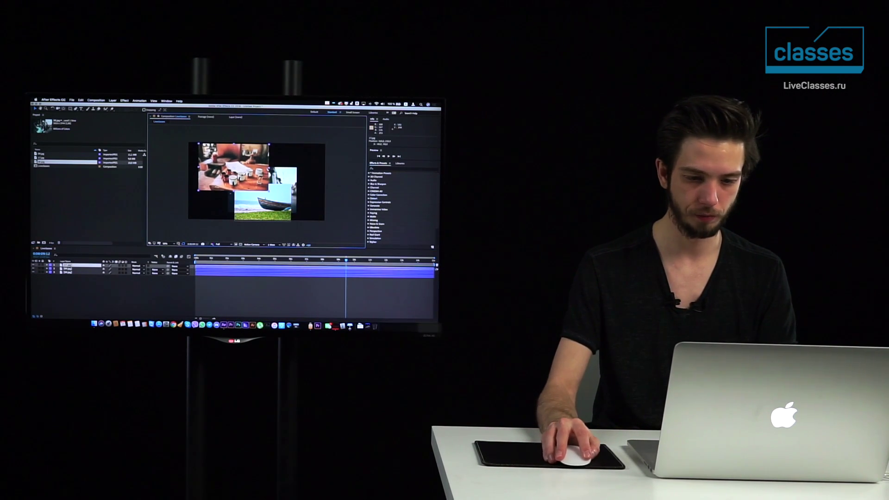
pyautogui.moveTo(264, 211); pyautogui.dragTo(275, 211)
pyautogui.moveTo(282, 175); pyautogui.dragTo(294, 168)
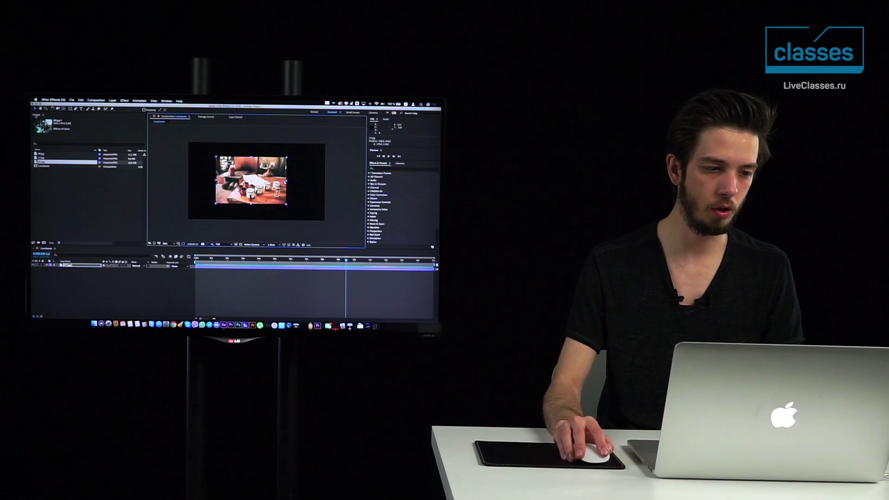
pyautogui.click(88, 204)
# Step: Open Effect Controls for 17.jpg and dock it as a separate panel
pyautogui.click(295, 6)
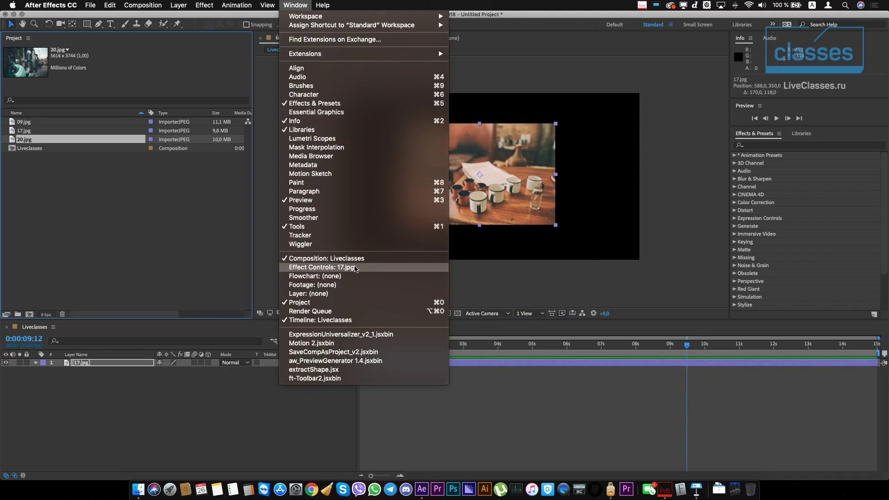
pyautogui.click(356, 268)
pyautogui.click(79, 38)
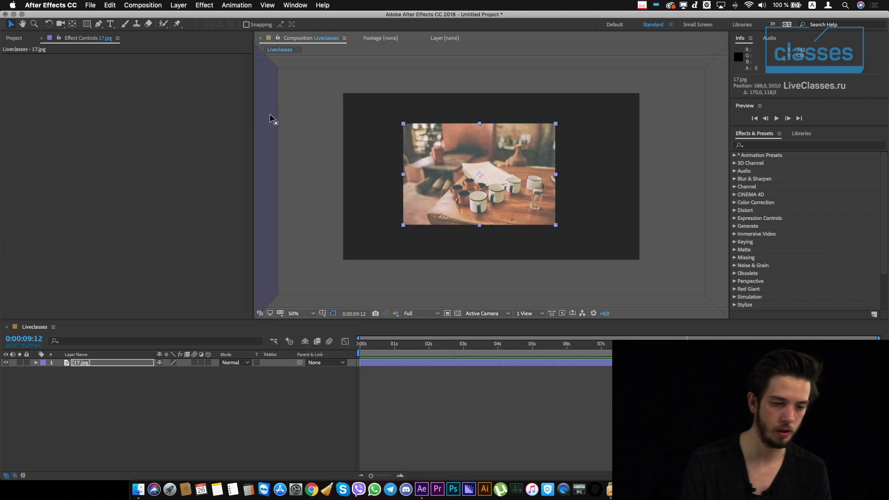
pyautogui.moveTo(164, 38); pyautogui.dragTo(271, 119)
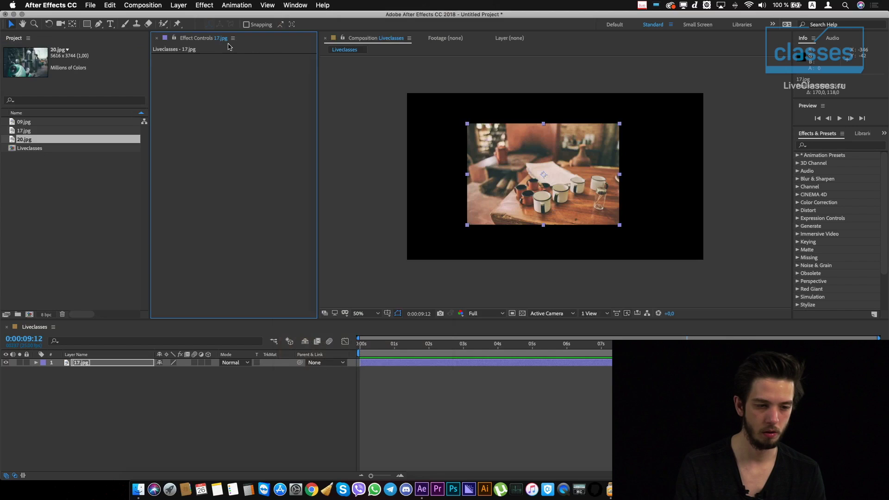
pyautogui.moveTo(206, 42); pyautogui.dragTo(325, 113)
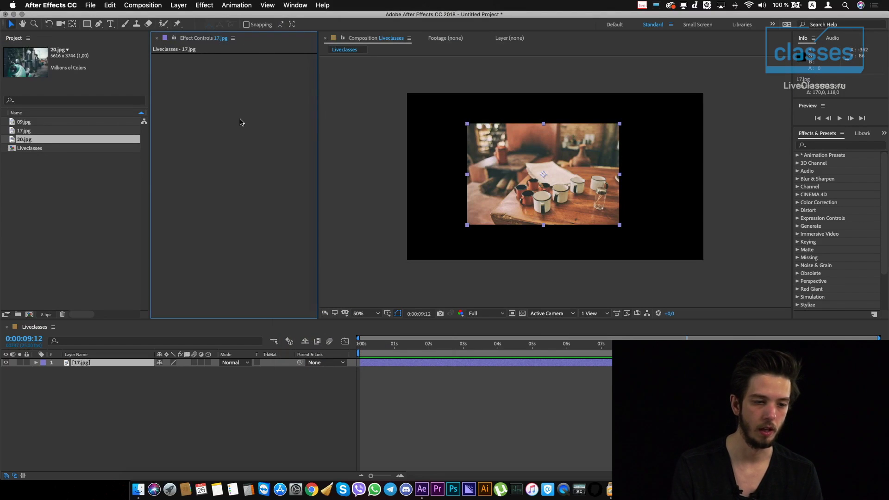
pyautogui.click(82, 366)
pyautogui.click(185, 283)
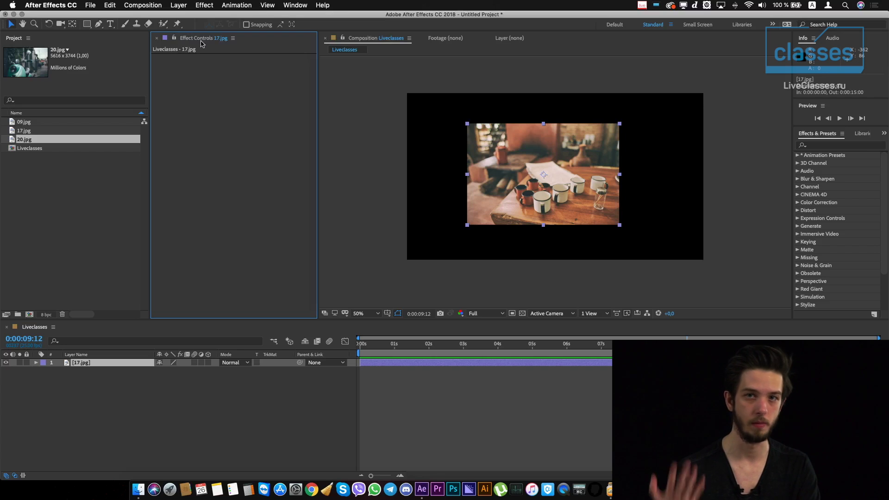
# Step: Right-click in the 17.jpg Effect Controls panel and browse effect categories down to Generate
pyautogui.click(204, 5)
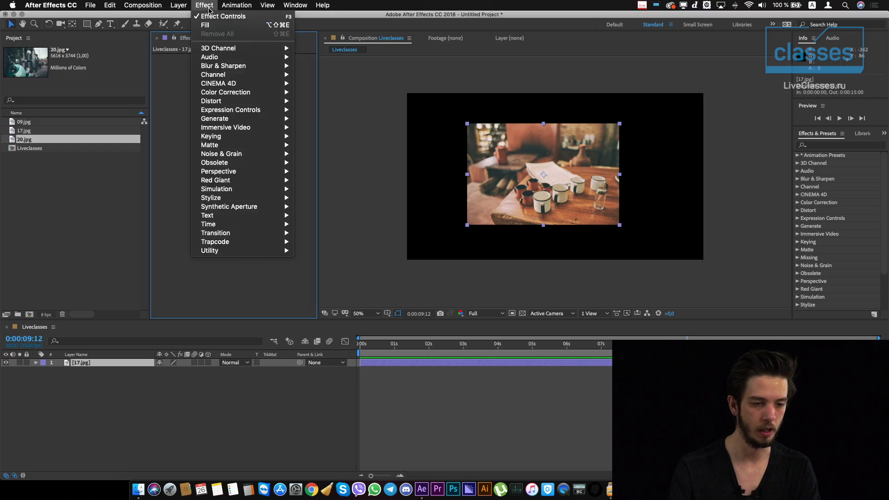
pyautogui.click(172, 155)
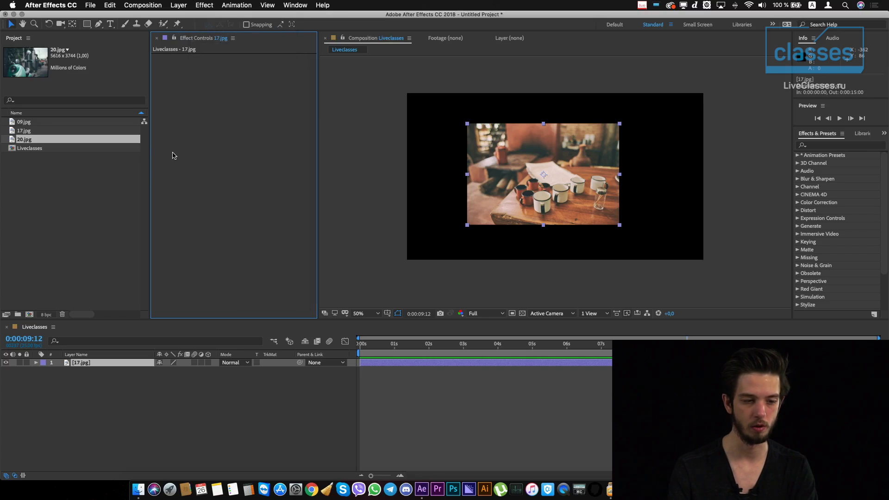
pyautogui.rightClick(220, 149)
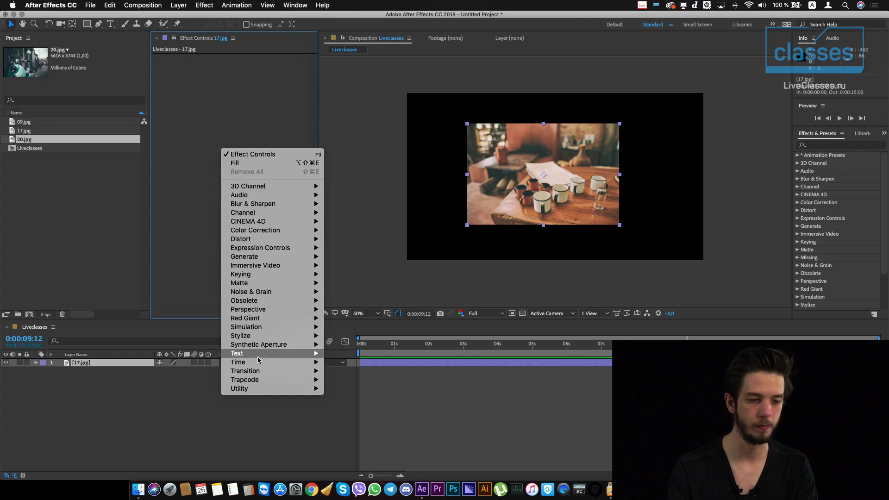
pyautogui.moveTo(271, 210)
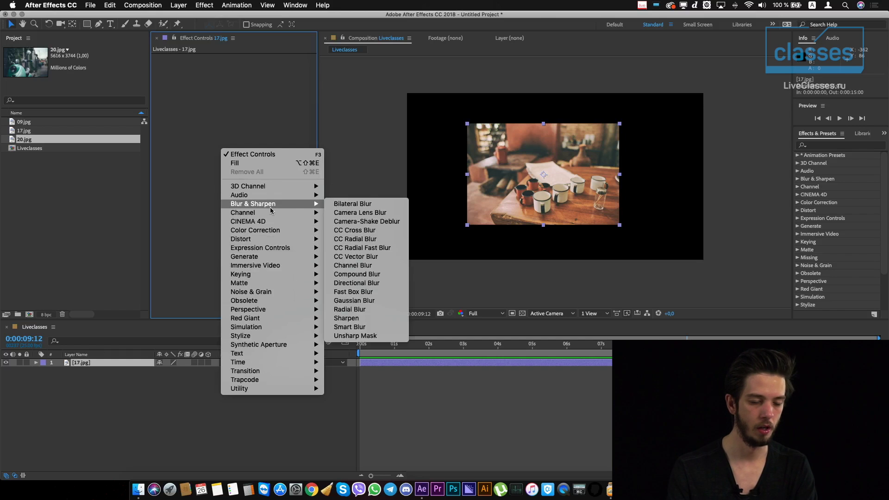
pyautogui.moveTo(250, 283)
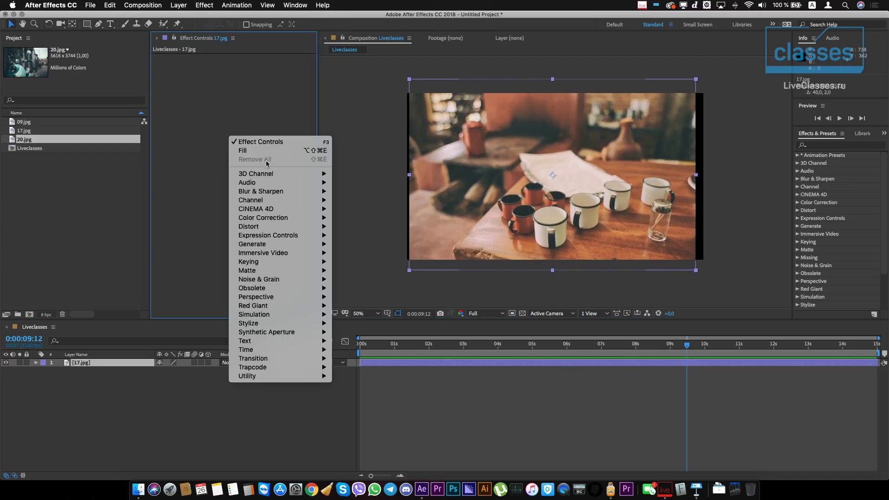
# Step: Apply Generate > Fill, duplicate it, and make Fill 2 bright green (00FF7B)
pyautogui.moveTo(276, 250)
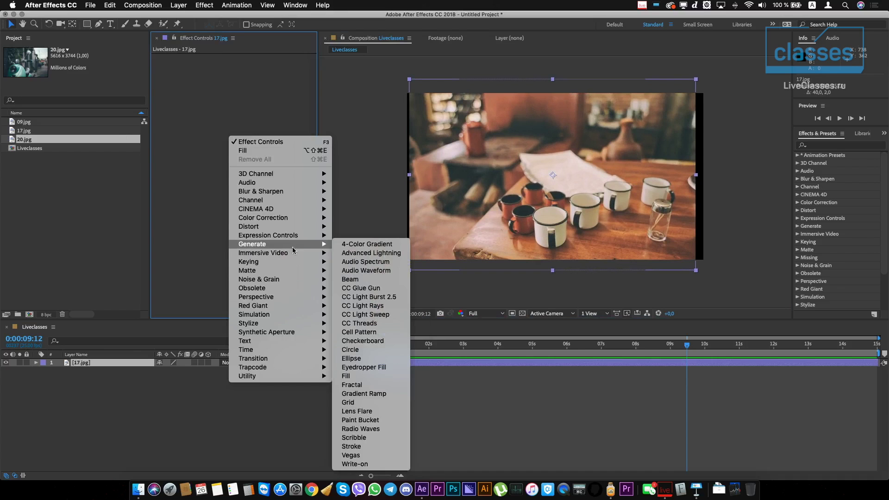
pyautogui.click(352, 376)
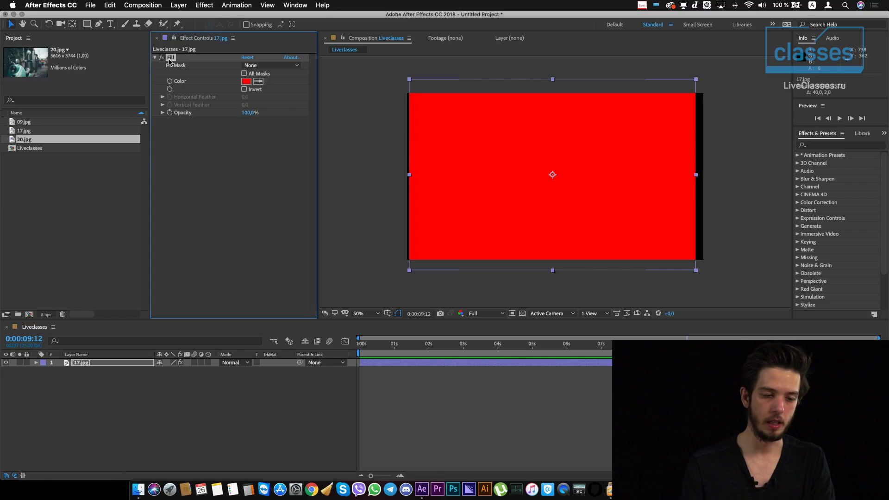
pyautogui.press('super+d')
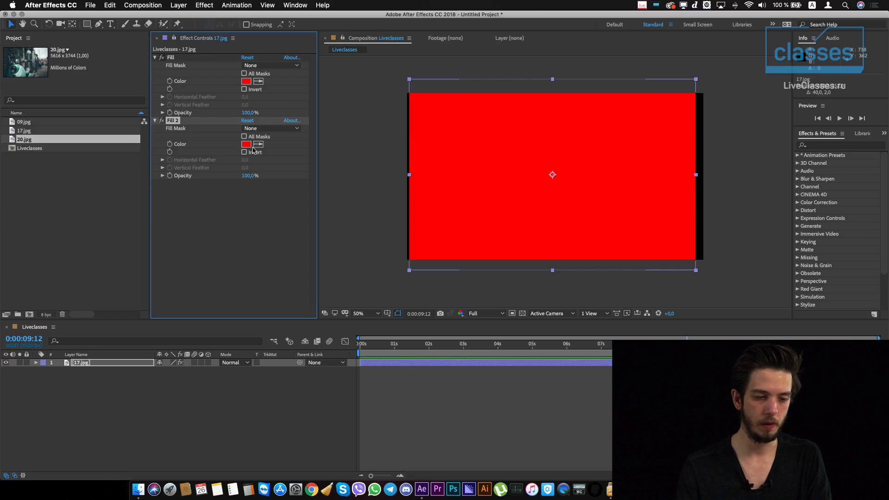
pyautogui.click(247, 144)
pyautogui.click(138, 140)
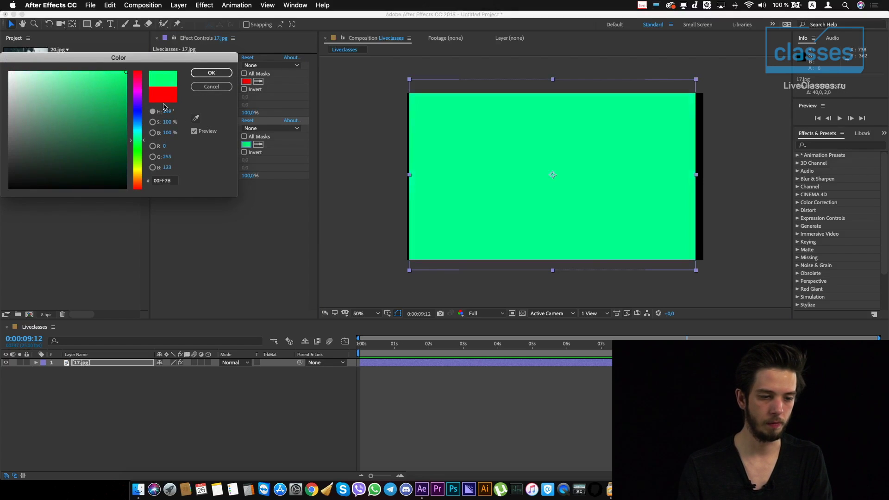
pyautogui.click(209, 73)
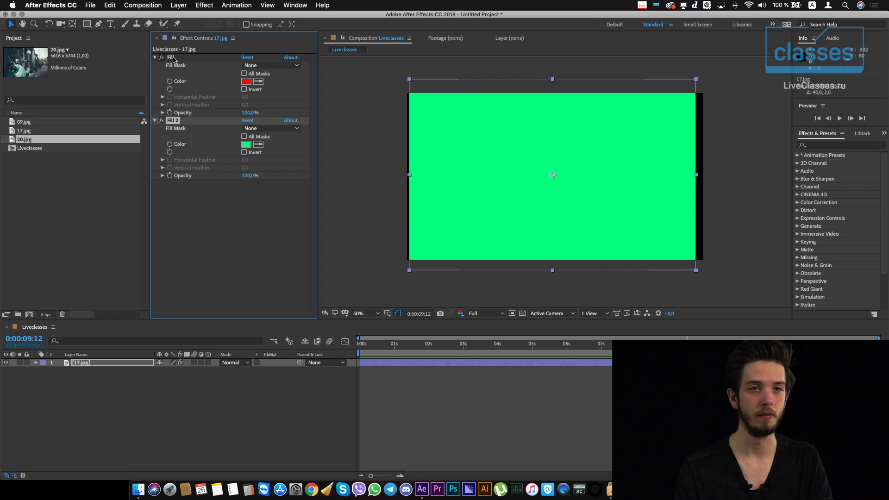
# Step: Reorder Fill and Fill 2 to compare red versus green on top
pyautogui.moveTo(174, 59); pyautogui.dragTo(197, 137)
pyautogui.moveTo(198, 214); pyautogui.dragTo(200, 215)
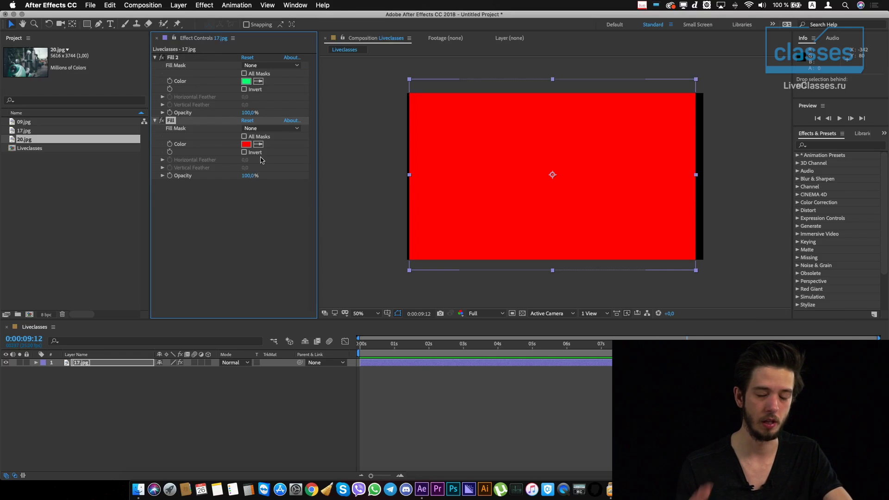
pyautogui.moveTo(172, 58); pyautogui.dragTo(207, 244)
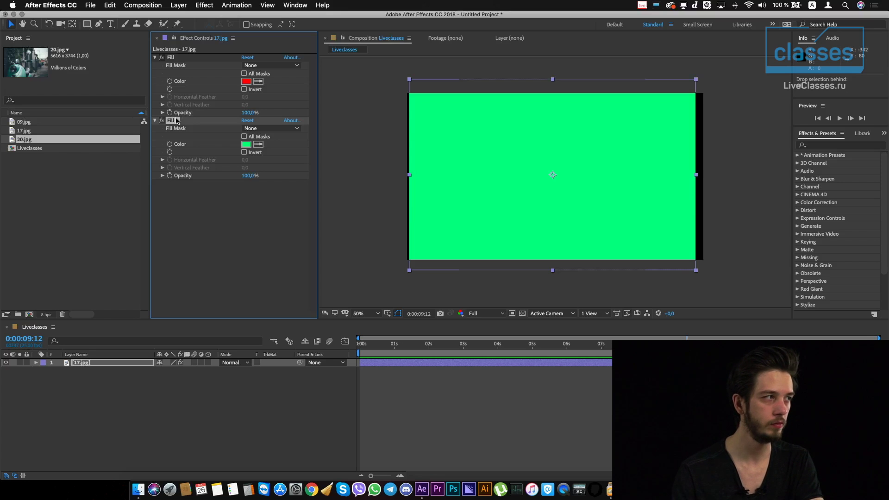
# Step: Delete both Fill effects so the plain 17.jpg photo shows
pyautogui.click(171, 58)
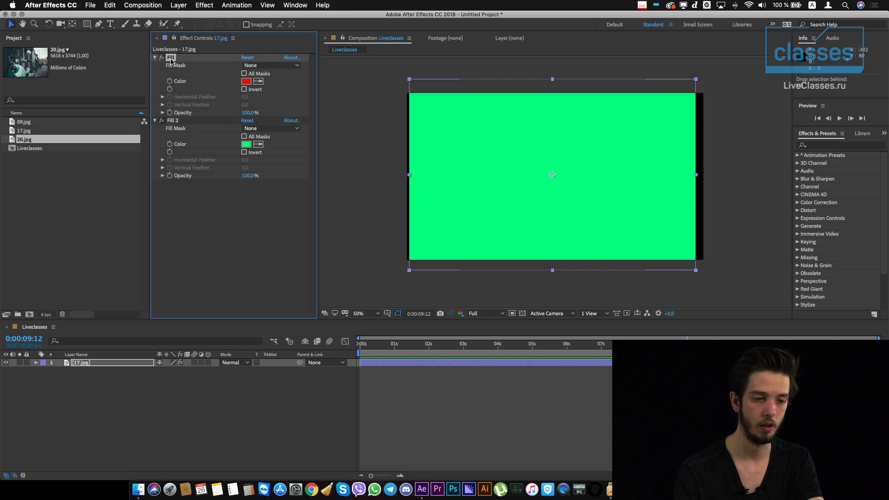
pyautogui.press('Delete')
pyautogui.click(171, 58)
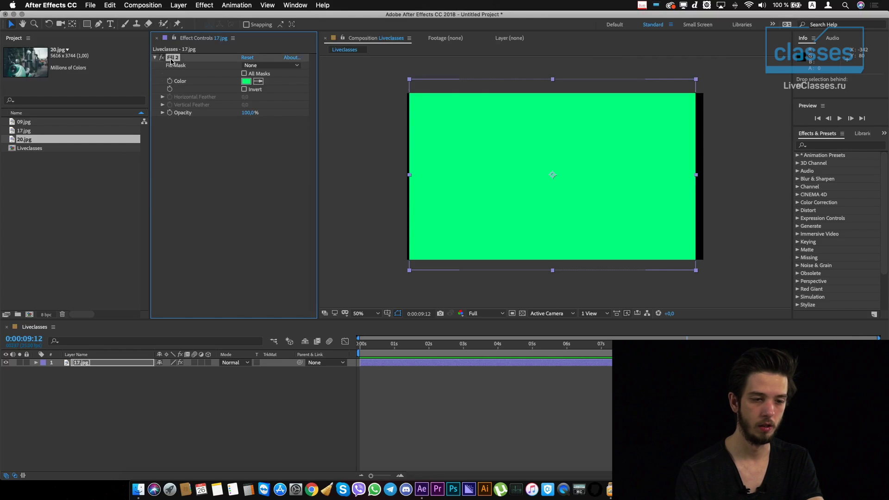
pyautogui.press('Delete')
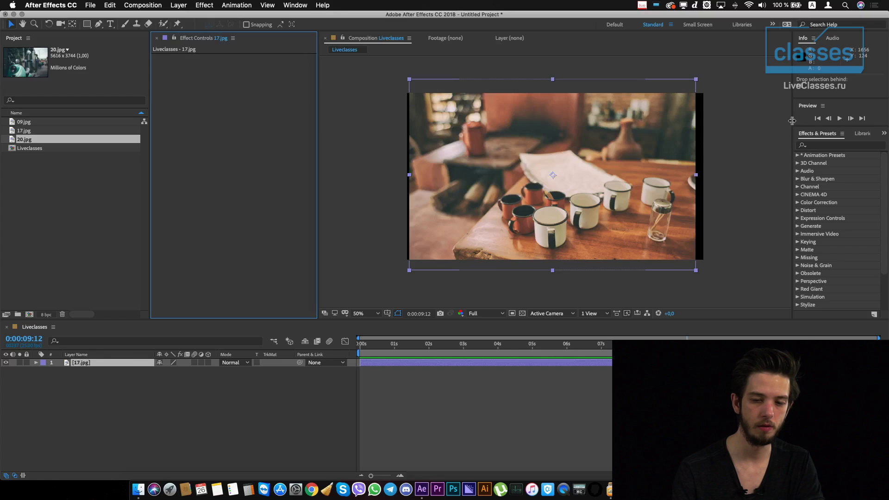
pyautogui.moveTo(793, 120); pyautogui.dragTo(746, 122)
pyautogui.click(780, 146)
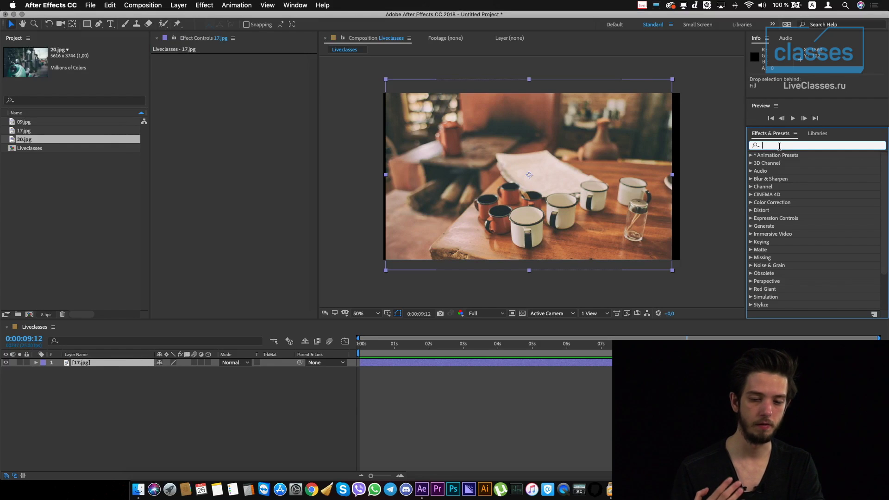
pyautogui.write('ramp')
pyautogui.doubleClick(813, 163)
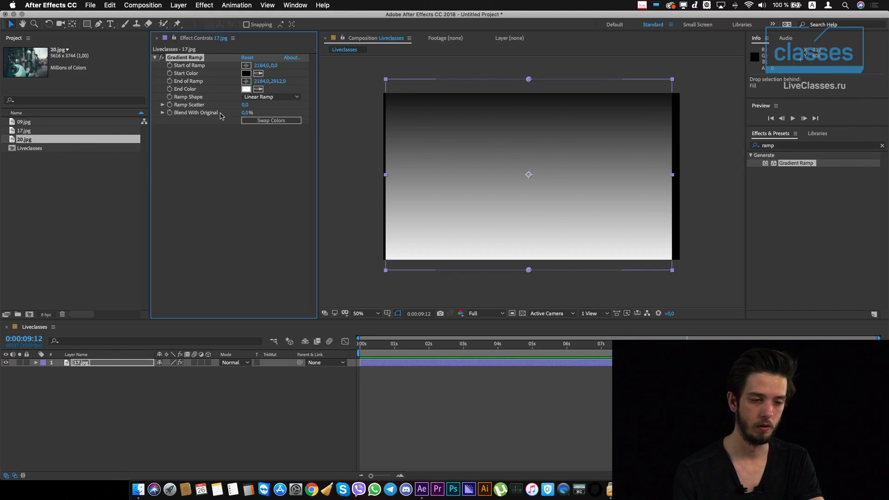
pyautogui.press('Delete')
pyautogui.click(131, 424)
pyautogui.click(803, 166)
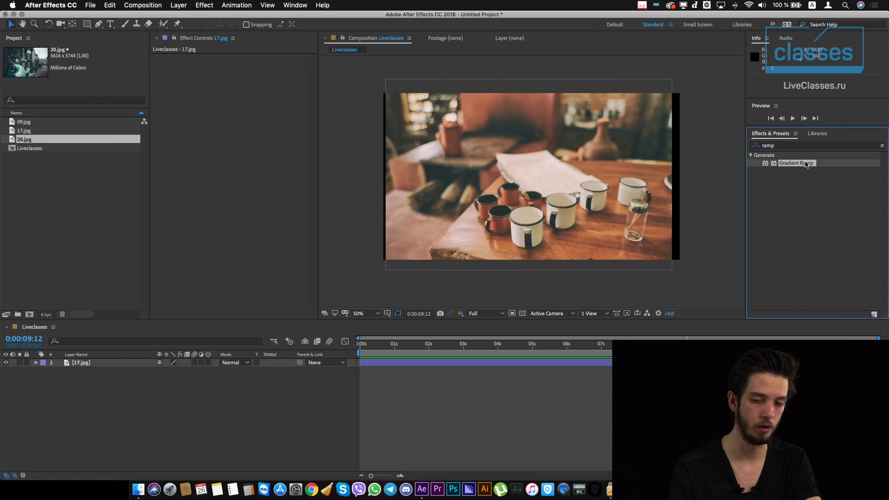
pyautogui.click(103, 364)
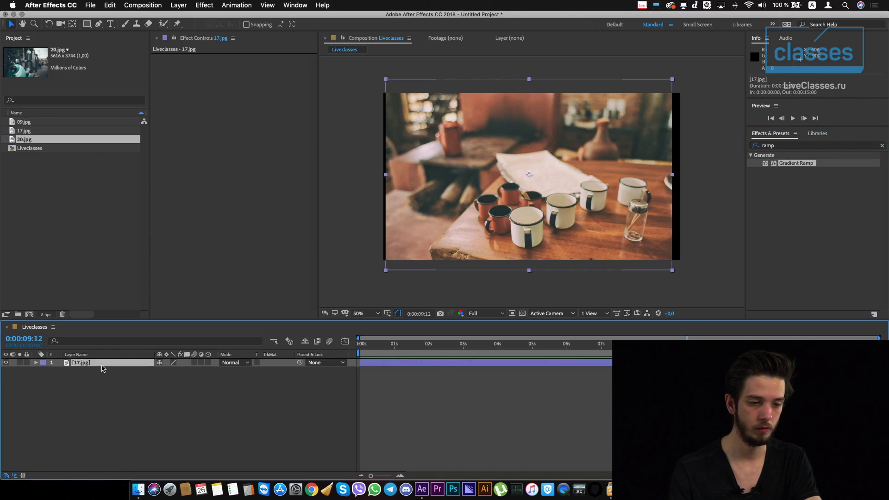
pyautogui.doubleClick(794, 165)
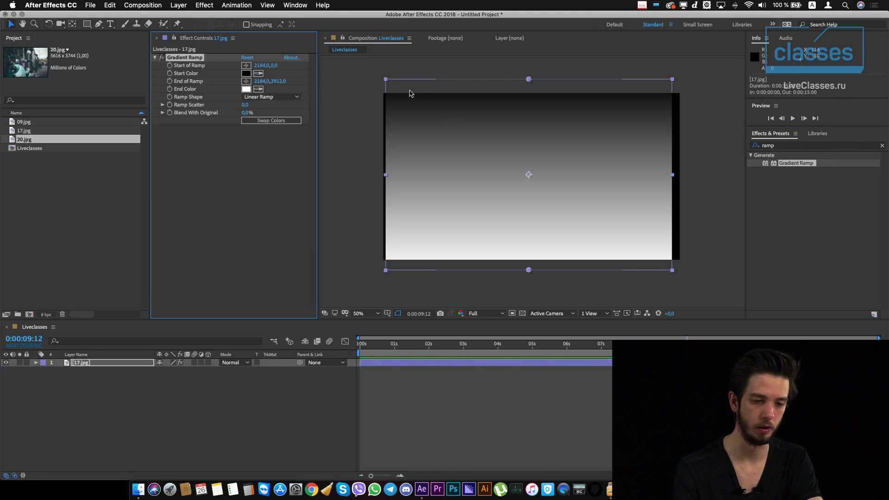
pyautogui.press('super+z')
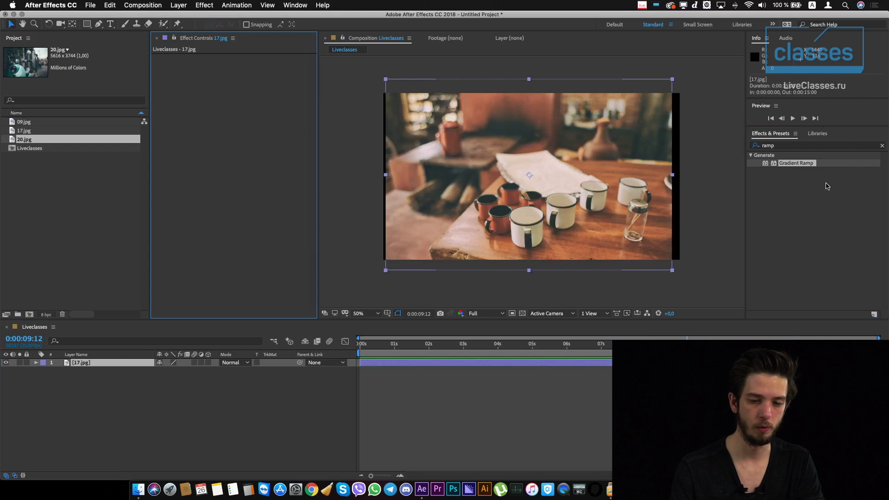
pyautogui.moveTo(811, 169)
pyautogui.mouseDown()
pyautogui.moveTo(256, 143)
pyautogui.moveTo(64, 433)
pyautogui.mouseUp()
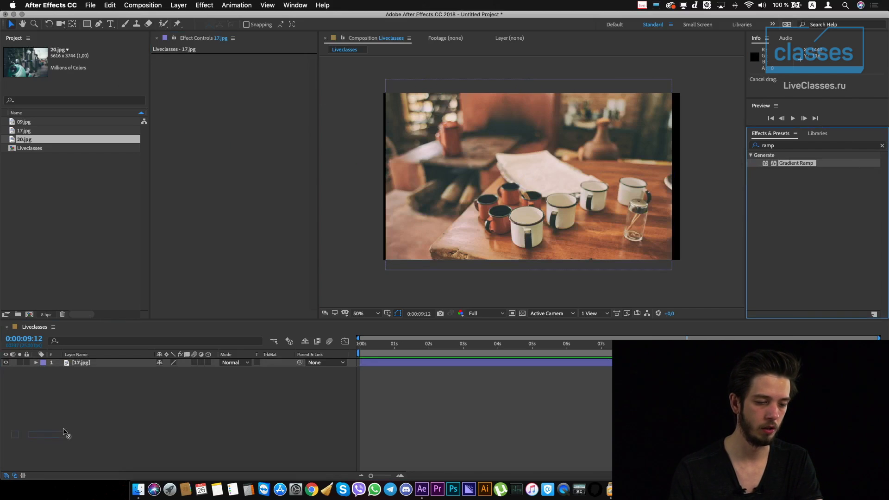
pyautogui.moveTo(95, 374); pyautogui.dragTo(101, 368)
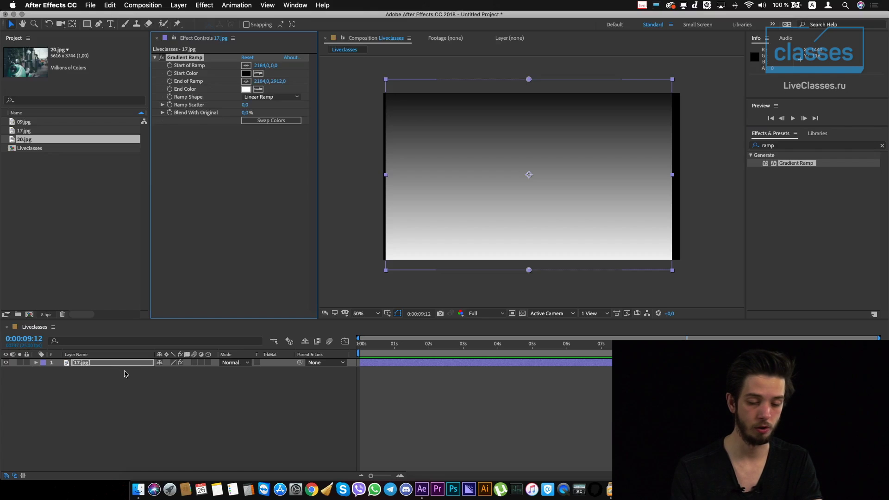
pyautogui.press('super+z')
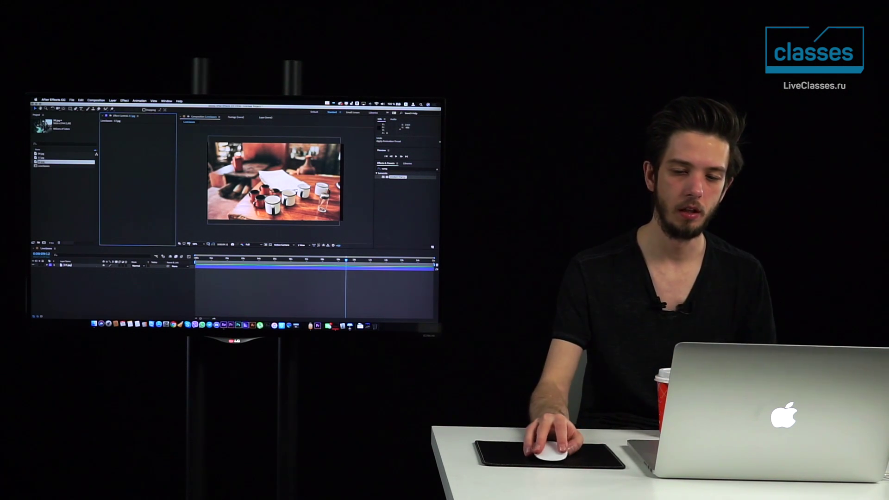
# Step: Clear the ramp search in Effects & Presets and scale 17.jpg up to fill the frame
pyautogui.click(436, 168)
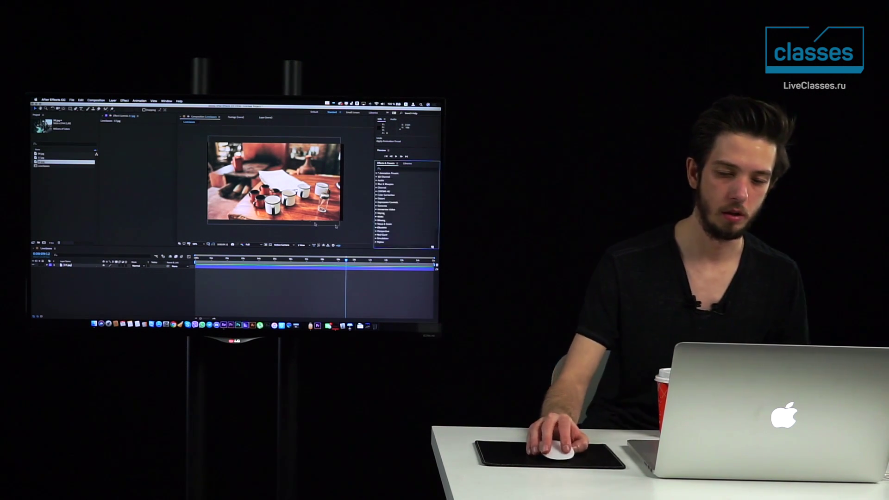
pyautogui.click(340, 209)
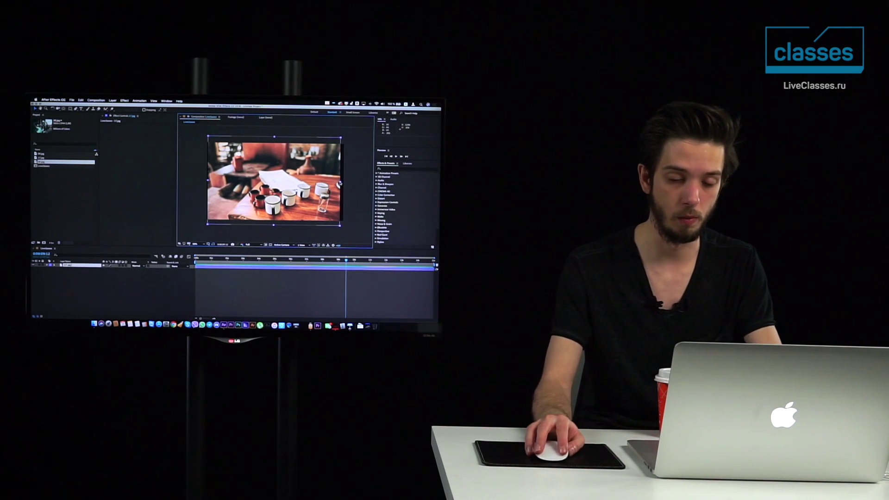
pyautogui.moveTo(344, 185); pyautogui.dragTo(351, 182)
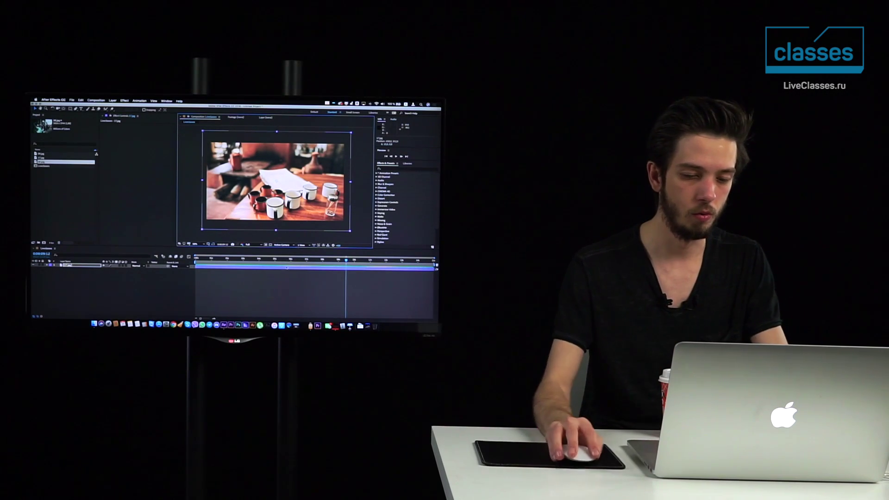
pyautogui.click(267, 287)
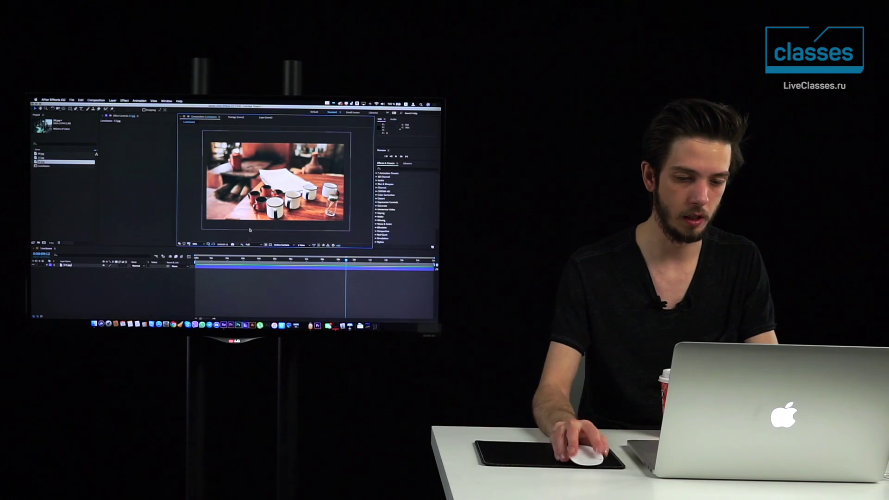
pyautogui.click(250, 229)
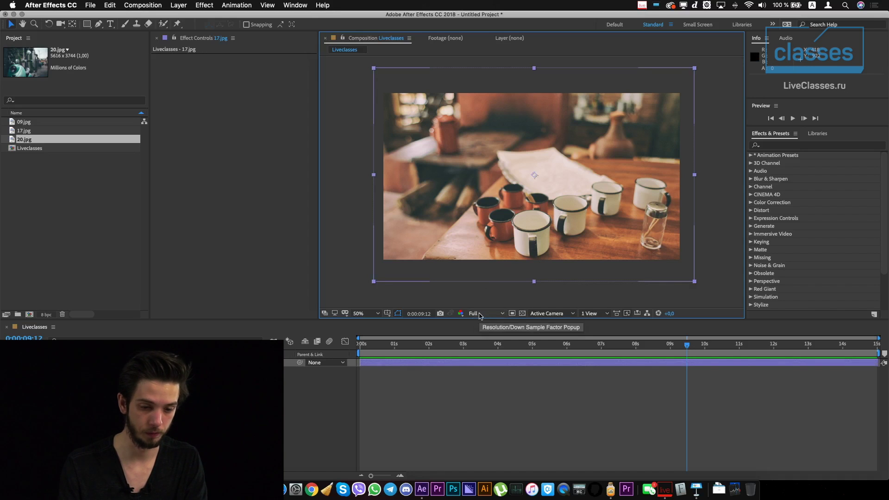
# Step: Check the Resolution choices and Composition Settings, leaving everything at Full
pyautogui.click(479, 315)
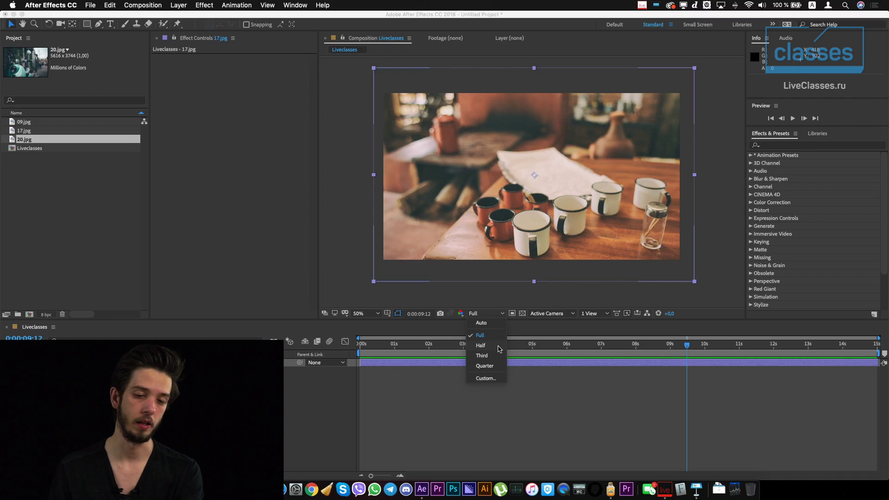
pyautogui.click(528, 407)
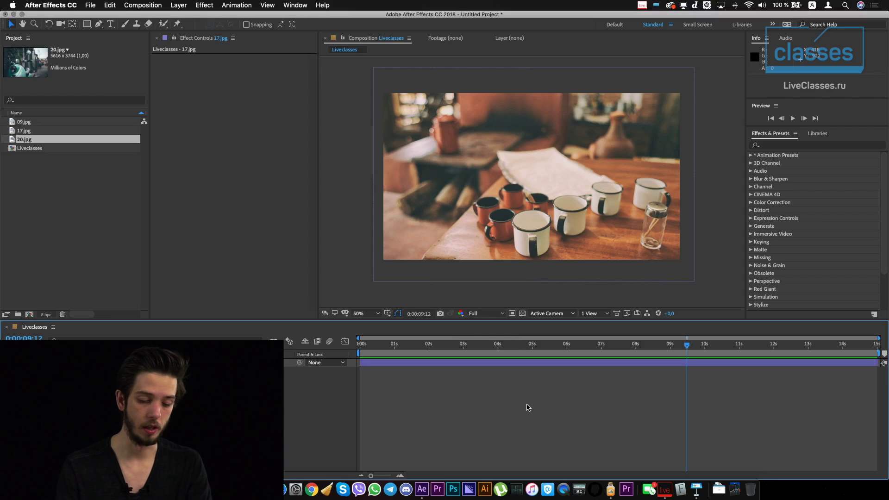
pyautogui.press('super+k')
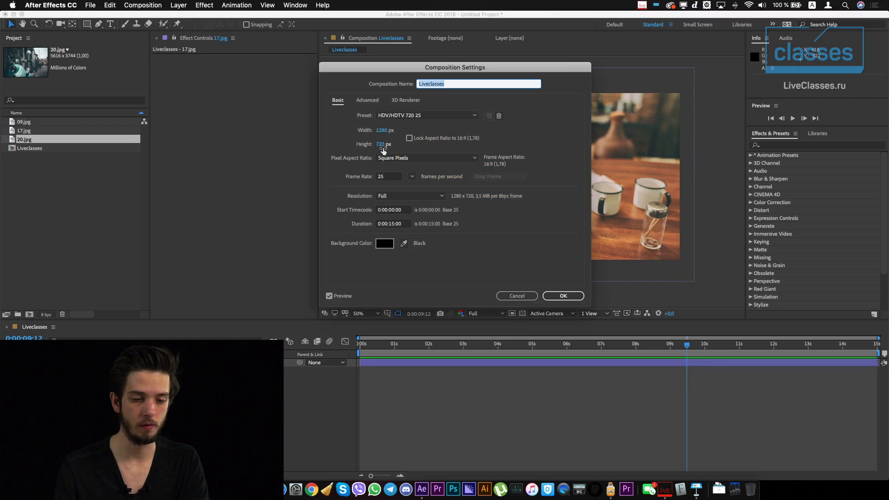
pyautogui.press('Return')
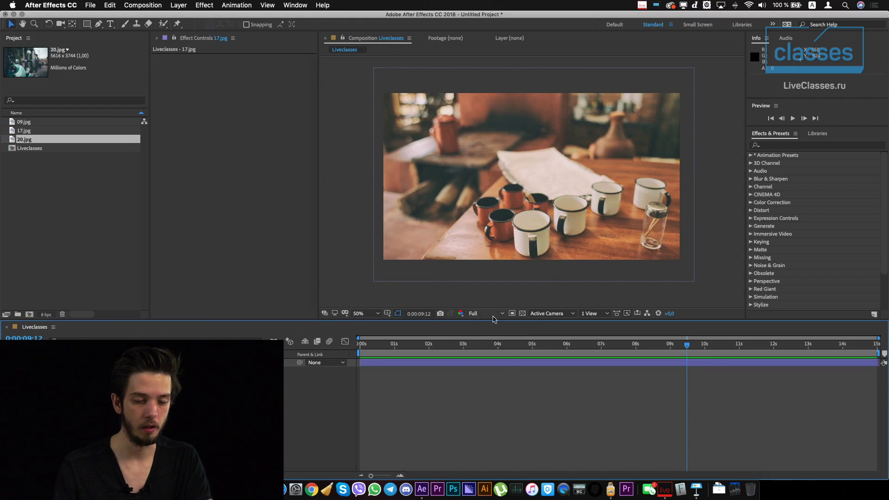
# Step: Set the preview resolution to Half, then to Quarter, and adjust the viewer zoom
pyautogui.click(494, 317)
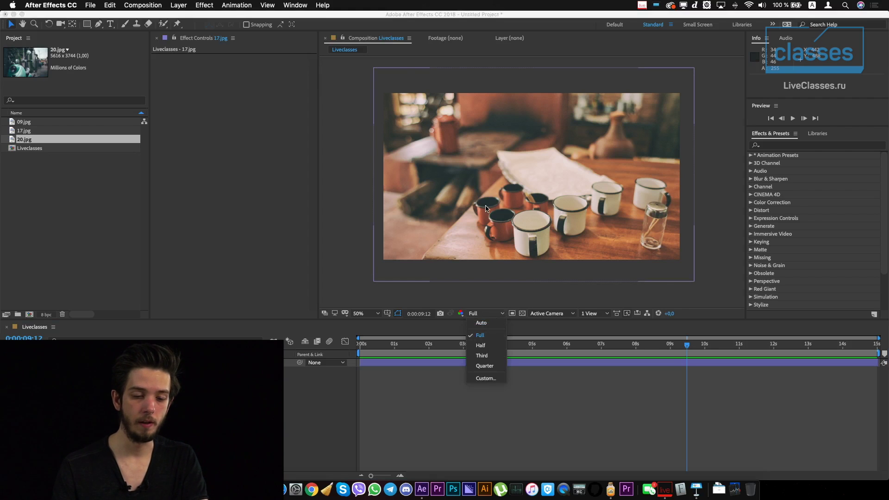
pyautogui.click(489, 349)
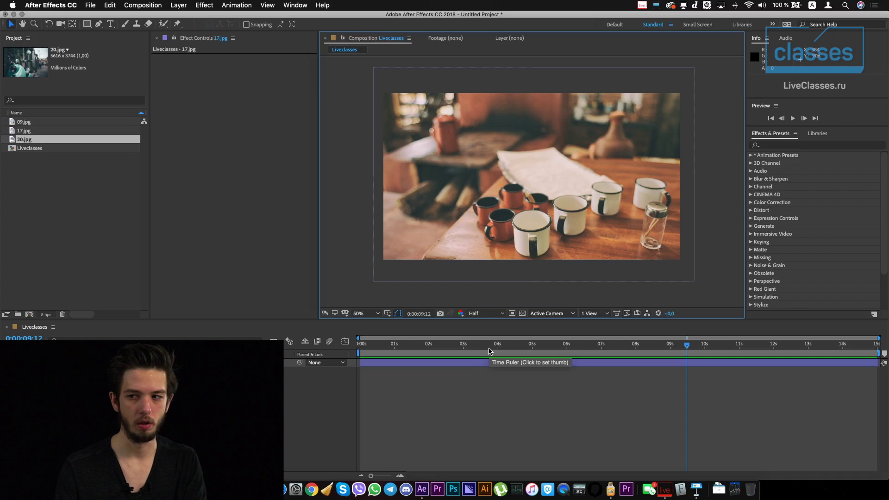
pyautogui.click(492, 314)
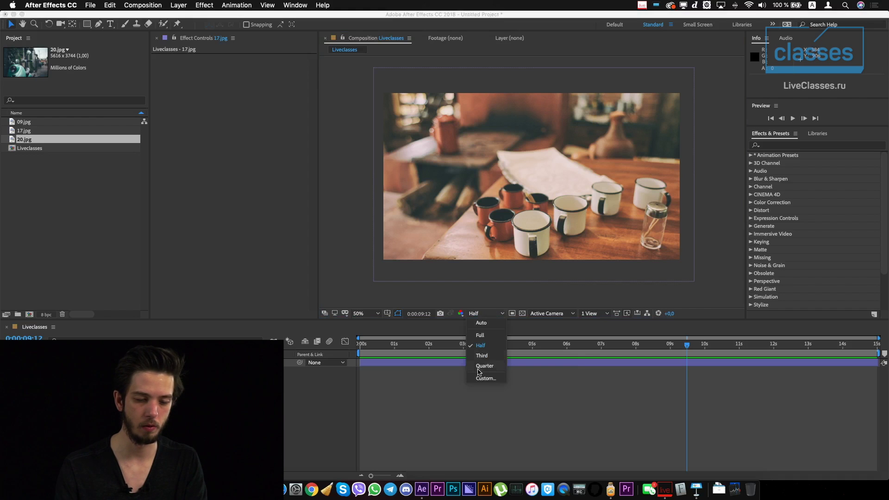
pyautogui.click(484, 365)
pyautogui.click(479, 364)
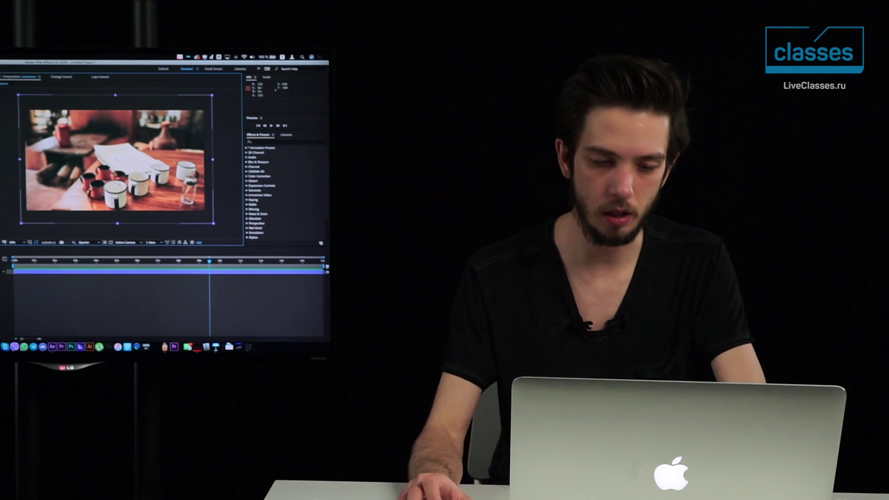
pyautogui.press(',')
pyautogui.press('.')
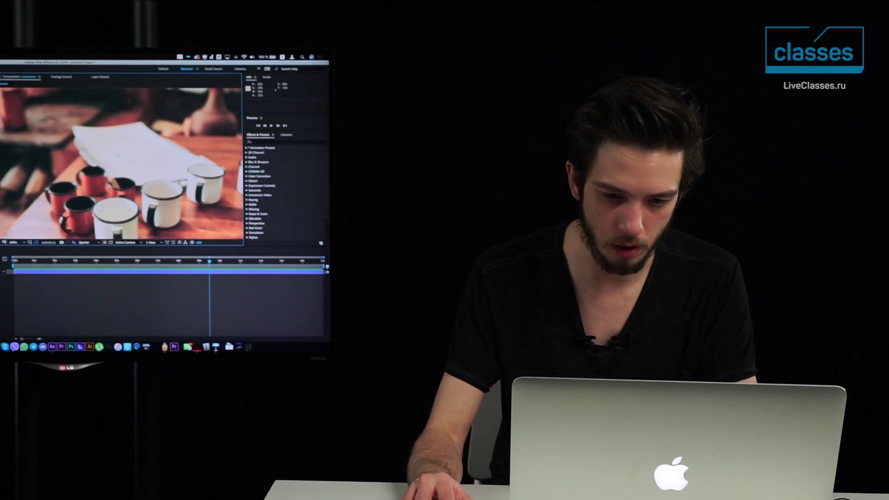
# Step: Adjust the viewer zoom and set the preview resolution back to Full
pyautogui.press(',')
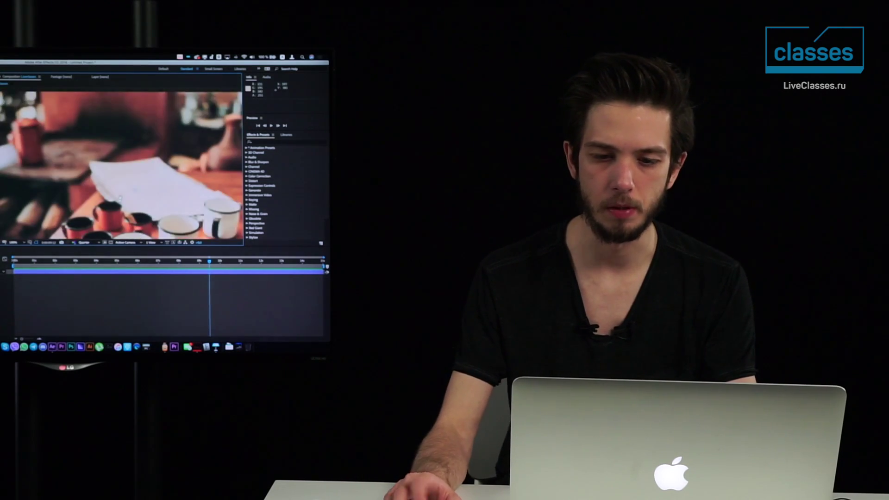
pyautogui.press(',')
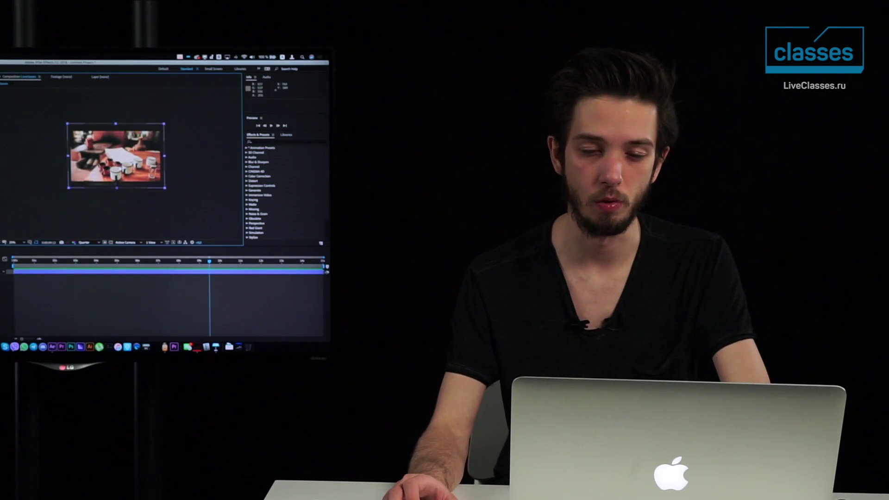
pyautogui.press('.')
pyautogui.press('.')
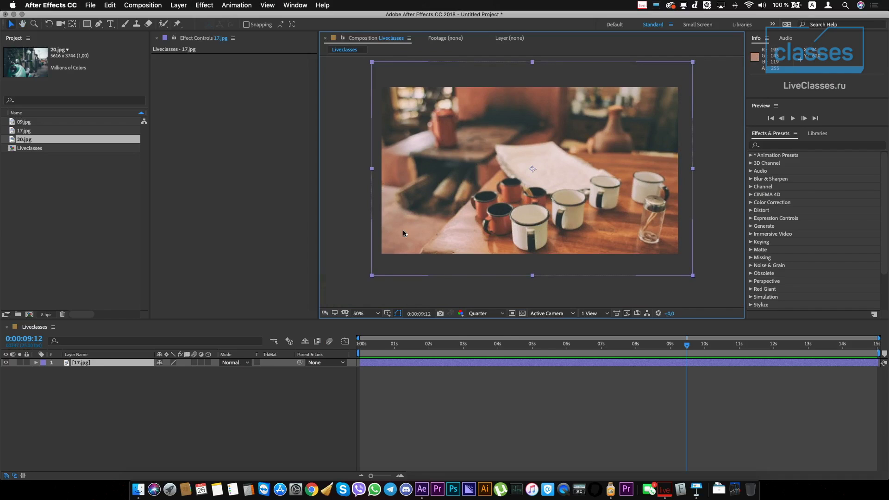
pyautogui.click(491, 316)
pyautogui.click(492, 315)
pyautogui.click(492, 317)
pyautogui.click(492, 373)
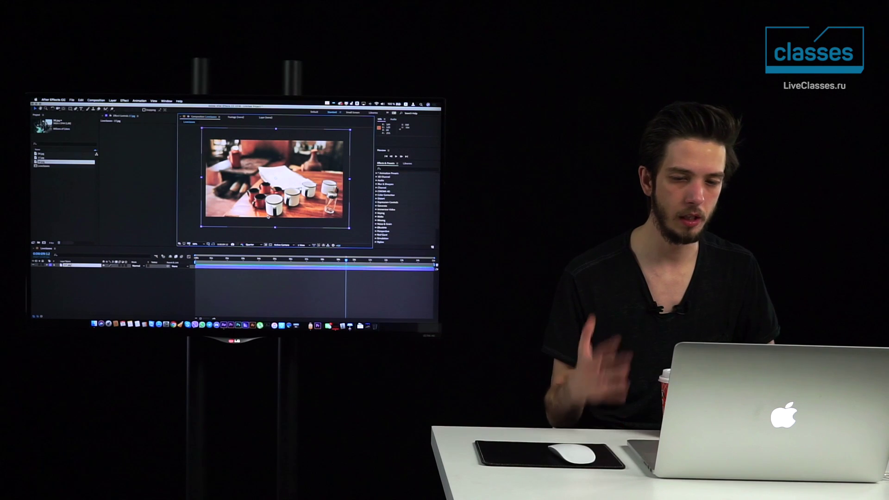
# Step: Move the playhead to the first frame, 0:00:00:00
pyautogui.scroll(2, 267, 216)
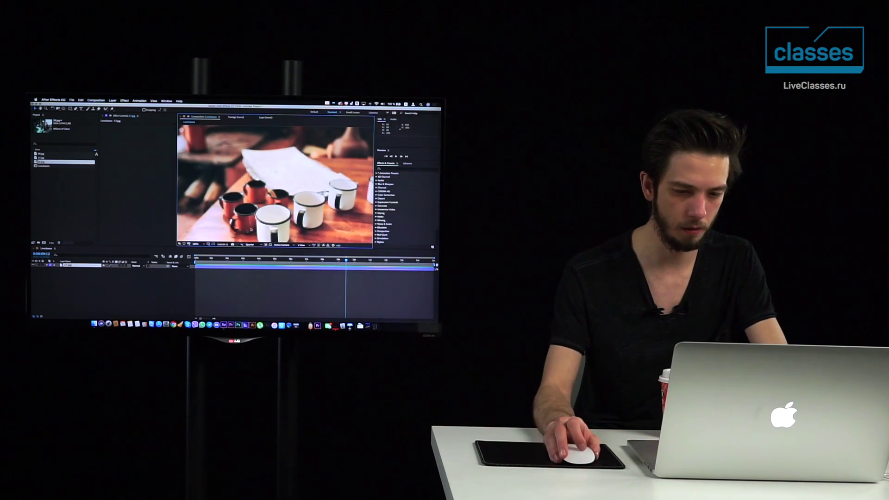
pyautogui.scroll(-2, 250, 229)
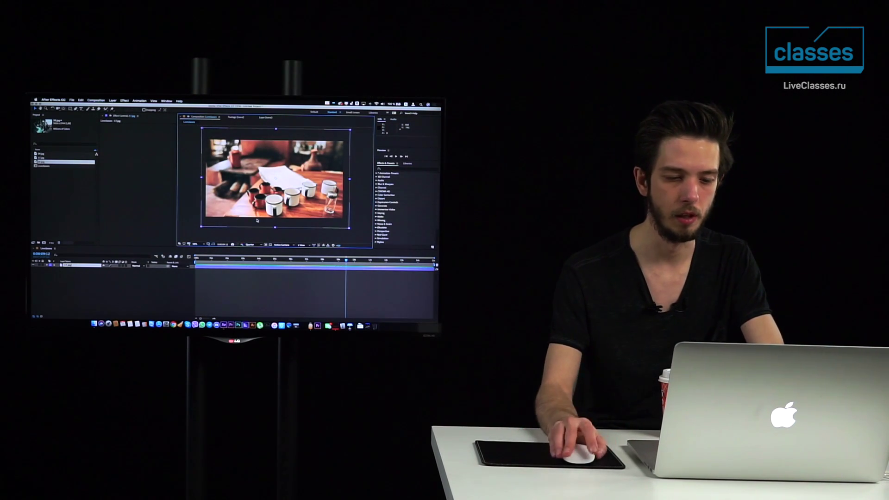
pyautogui.click(165, 257)
pyautogui.press('Home')
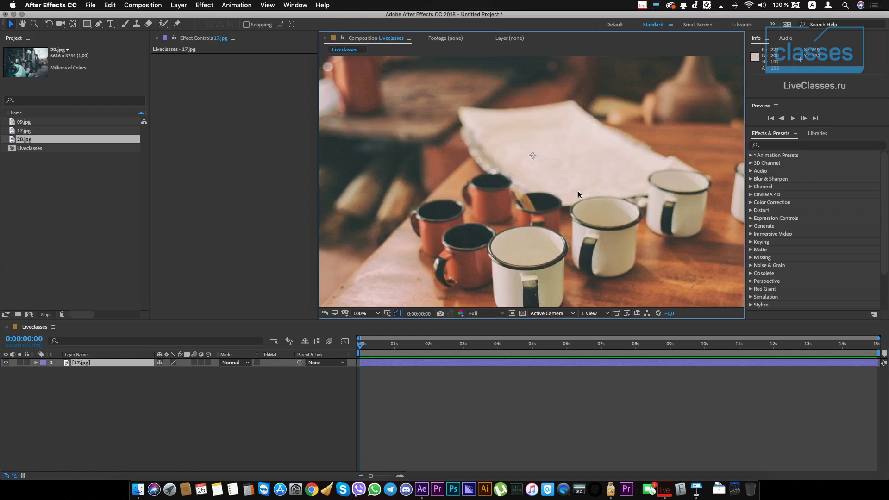
# Step: Zoom into the viewer, pan onto the white mugs, and return to the Selection tool
pyautogui.scroll(2, 578, 195)
pyautogui.scroll(2, 526, 214)
pyautogui.moveTo(527, 214); pyautogui.dragTo(474, 165)
pyautogui.press('v')
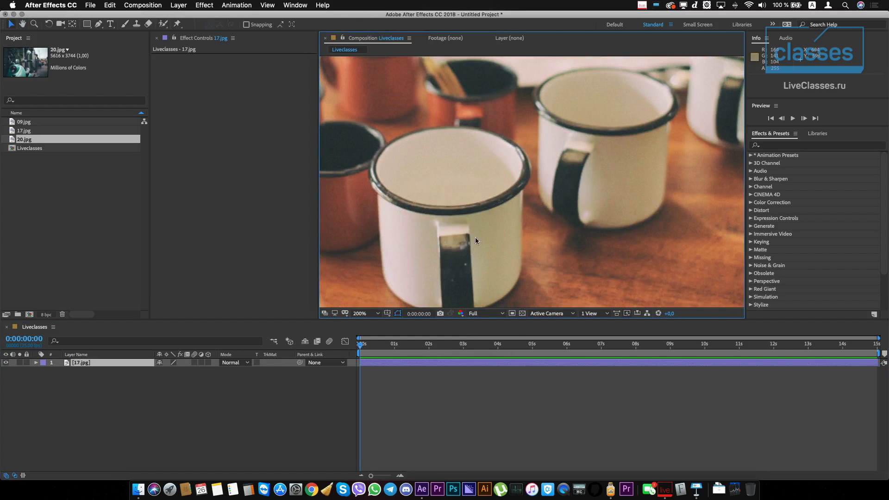
# Step: Set the preview resolution to Quarter and zoom the viewer out to 50%
pyautogui.click(487, 313)
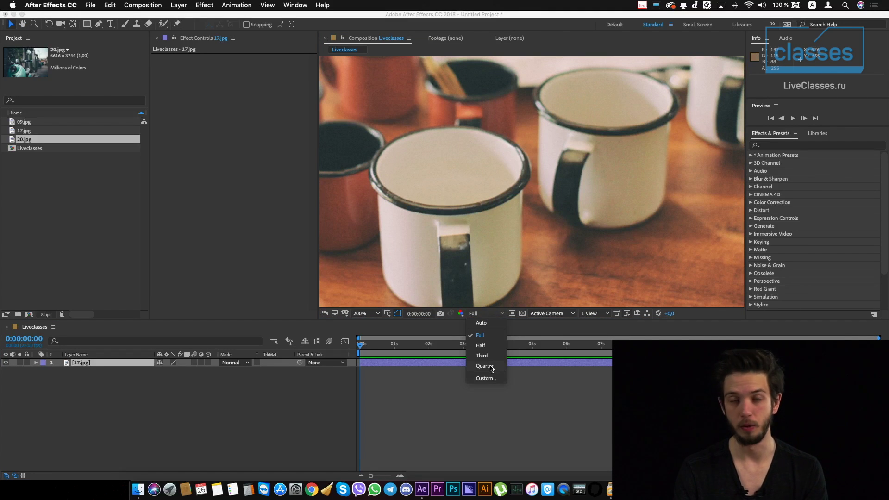
pyautogui.click(491, 367)
pyautogui.scroll(-1, 474, 193)
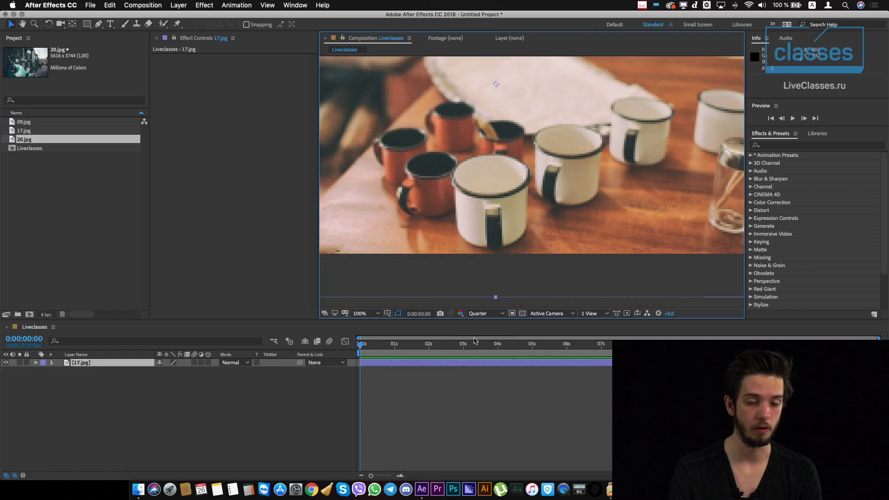
pyautogui.scroll(2, 520, 188)
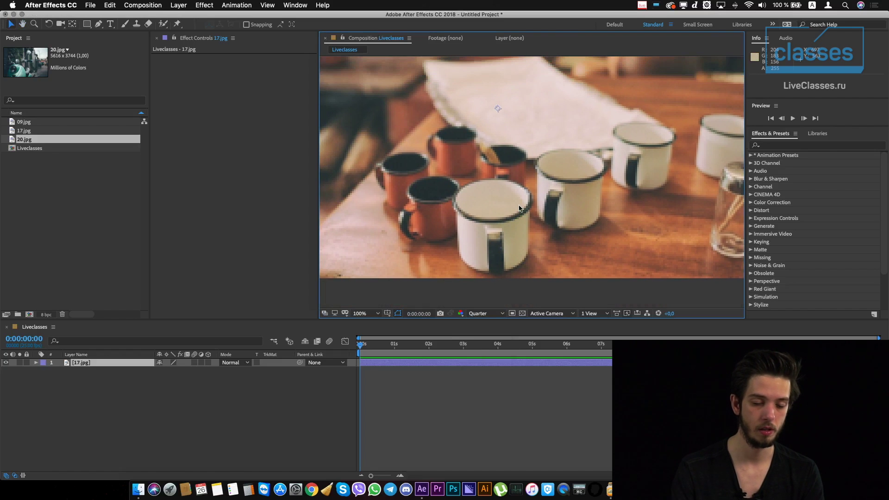
pyautogui.moveTo(486, 178)
pyautogui.mouseDown()
pyautogui.moveTo(488, 191)
pyautogui.moveTo(503, 187)
pyautogui.moveTo(500, 199)
pyautogui.mouseUp()
pyautogui.scroll(-2, 488, 191)
pyautogui.scroll(1, 488, 191)
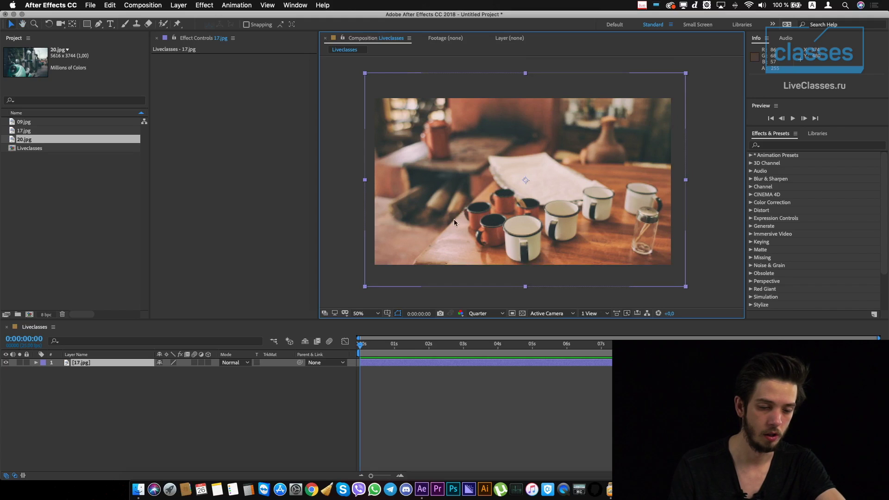
# Step: Set the Liveclasses viewer to 100% magnification, then zoom out with comma and back to 100% with period
pyautogui.click(371, 316)
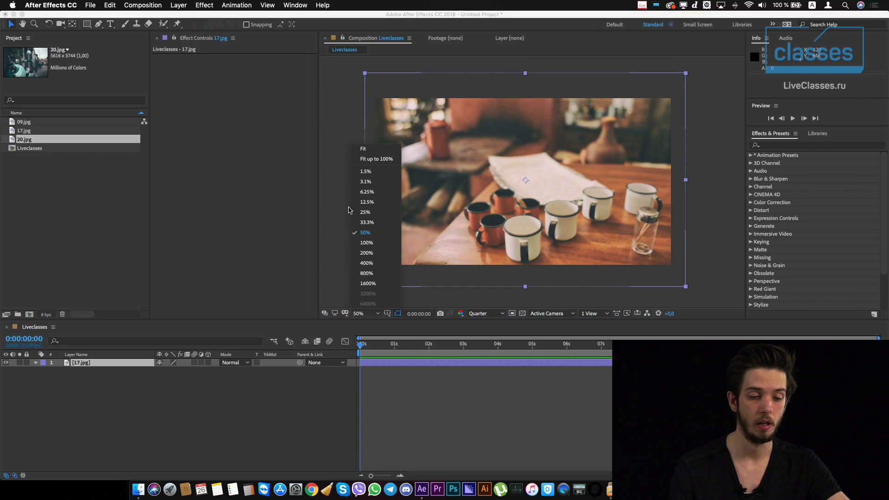
pyautogui.click(367, 244)
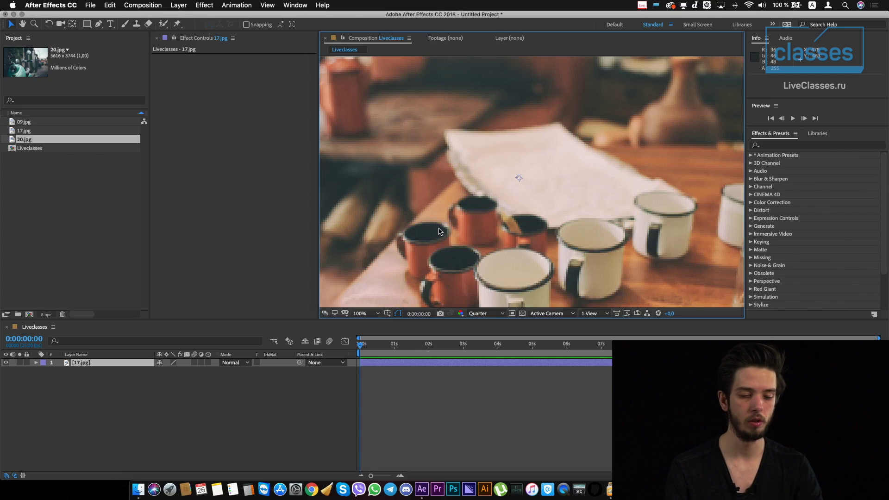
pyautogui.press(',')
pyautogui.press(',')
pyautogui.press(',')
pyautogui.press('.')
pyautogui.press('.')
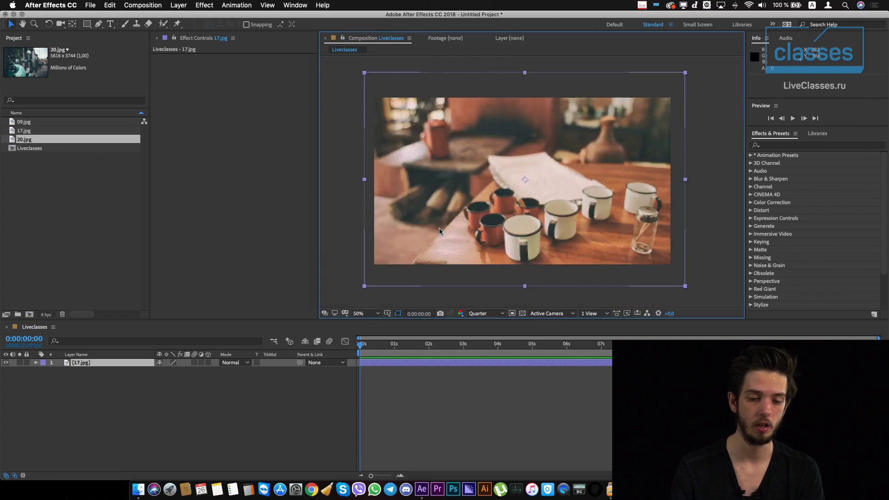
pyautogui.press('.')
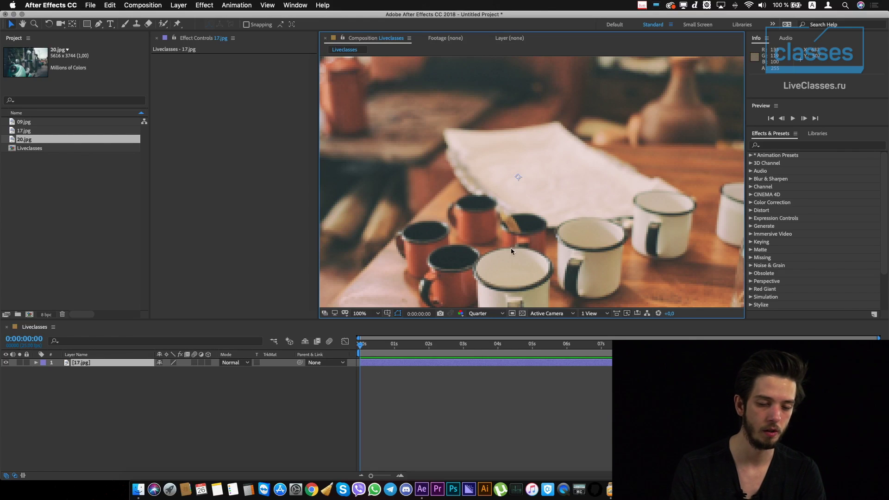
# Step: Switch the preview resolution from Quarter to Full and pan to show the top of the cups photo
pyautogui.moveTo(511, 248); pyautogui.dragTo(535, 238)
pyautogui.click(483, 313)
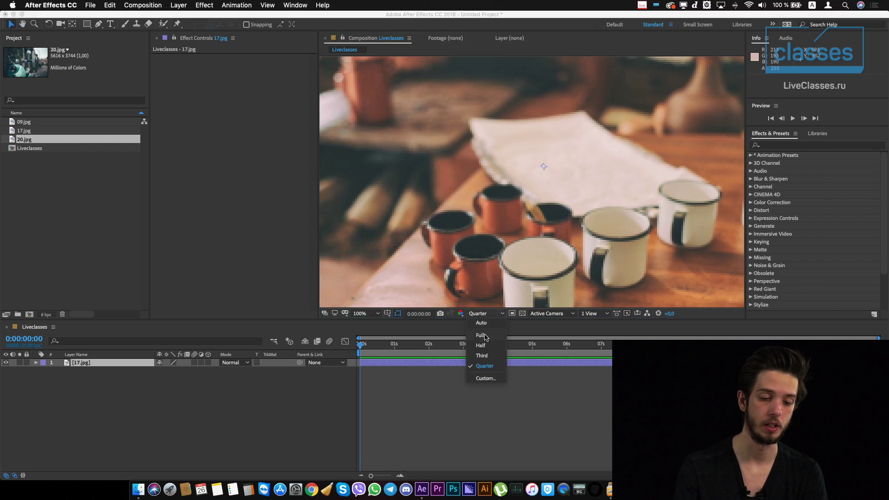
pyautogui.click(482, 335)
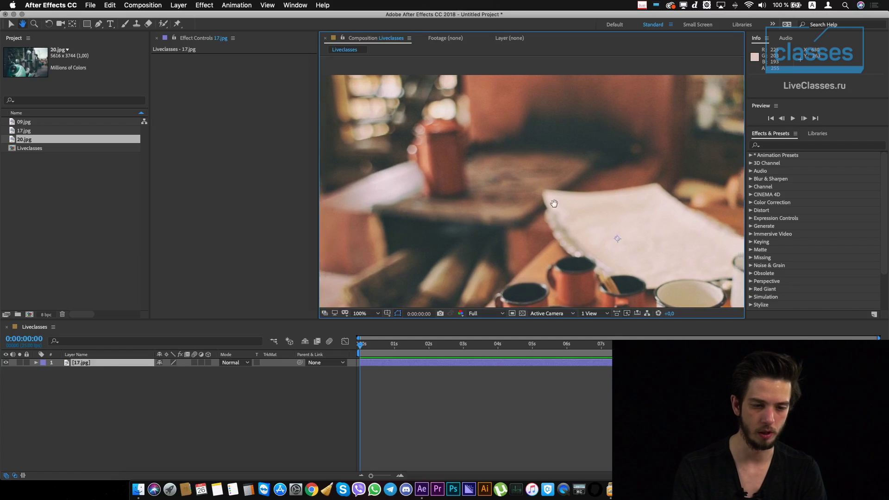
pyautogui.scroll(-10, 532, 151)
pyautogui.moveTo(529, 144); pyautogui.dragTo(543, 208)
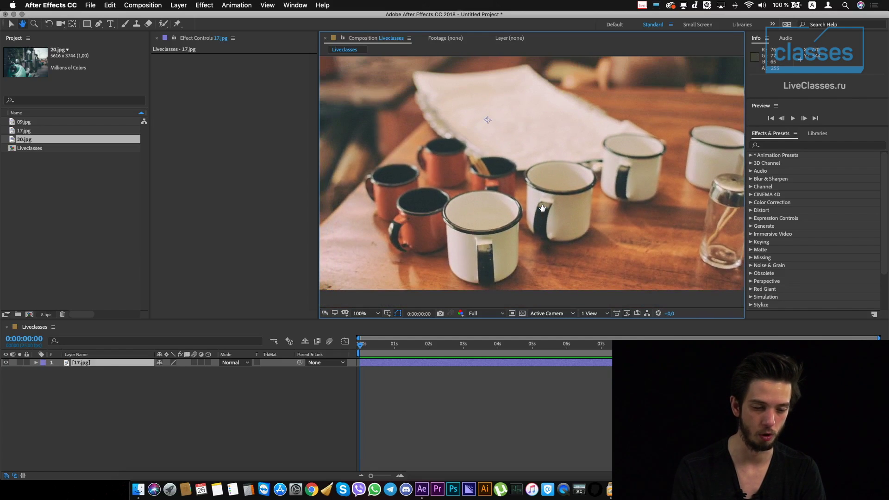
pyautogui.scroll(5, 543, 203)
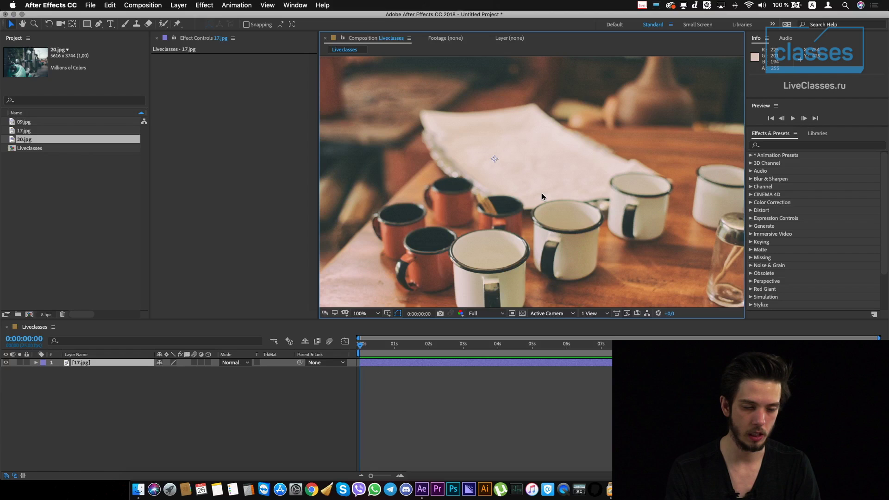
# Step: Maximize the composition viewer with the ` key and nudge the photo slightly right and down
pyautogui.press('`')
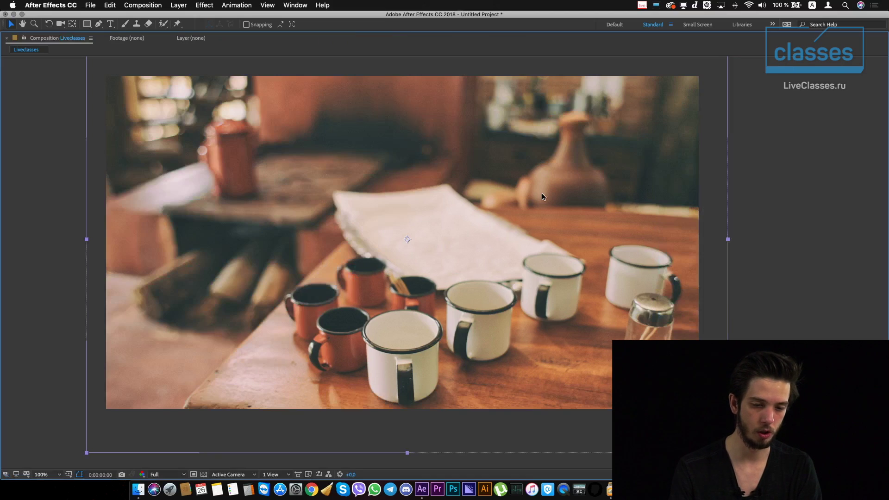
pyautogui.moveTo(539, 134); pyautogui.dragTo(562, 142)
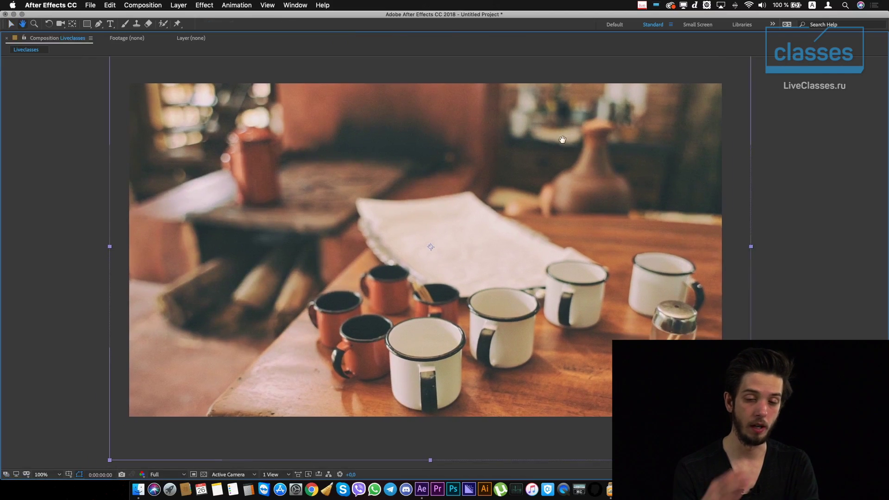
pyautogui.press('`')
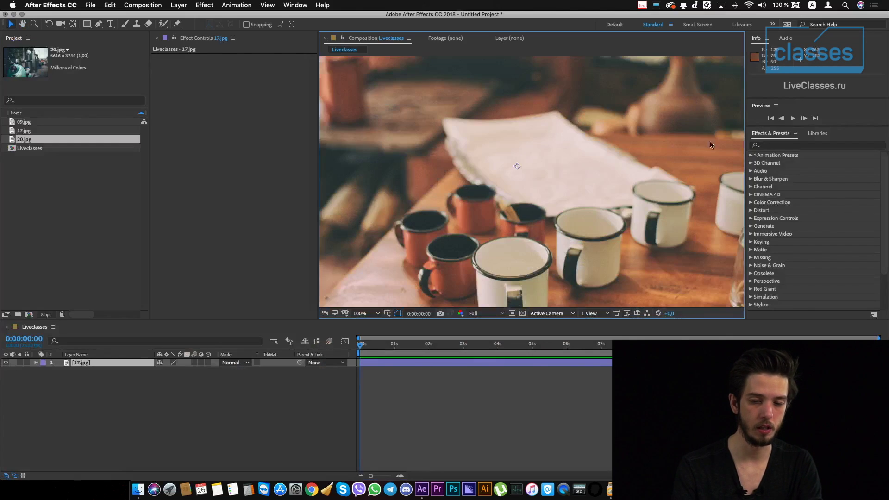
pyautogui.press('`')
pyautogui.press('`')
pyautogui.press('`')
pyautogui.press('`')
pyautogui.press('`')
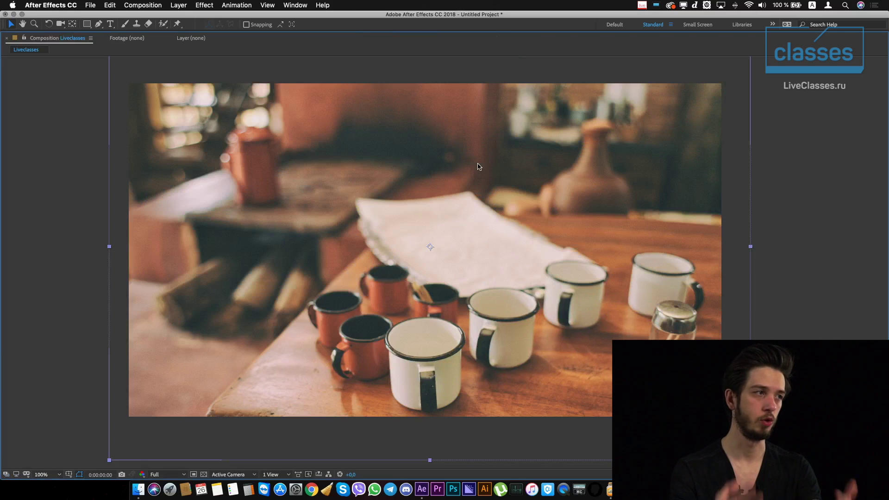
# Step: Zoom in about 2x and back to 100%, restore the panel layout, and deselect the 17.jpg layer
pyautogui.press('.')
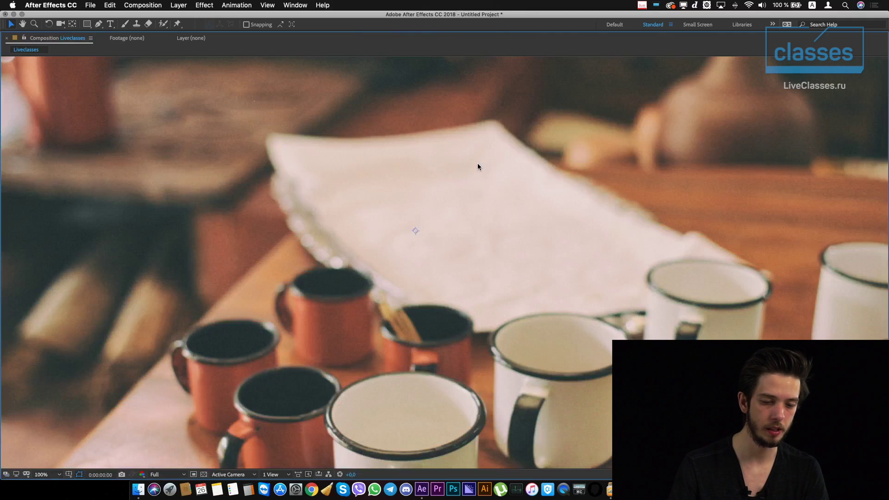
pyautogui.press(',')
pyautogui.moveTo(417, 178)
pyautogui.mouseDown()
pyautogui.moveTo(432, 191)
pyautogui.moveTo(425, 187)
pyautogui.mouseUp()
pyautogui.press('`')
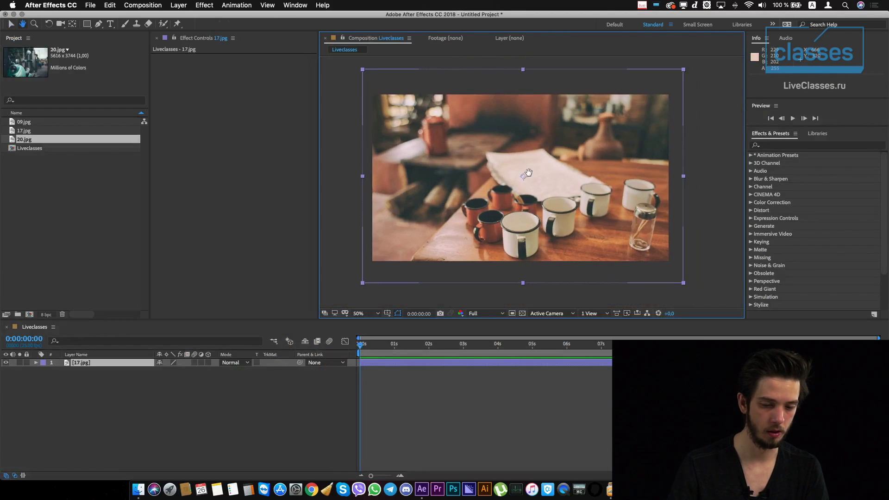
pyautogui.click(540, 372)
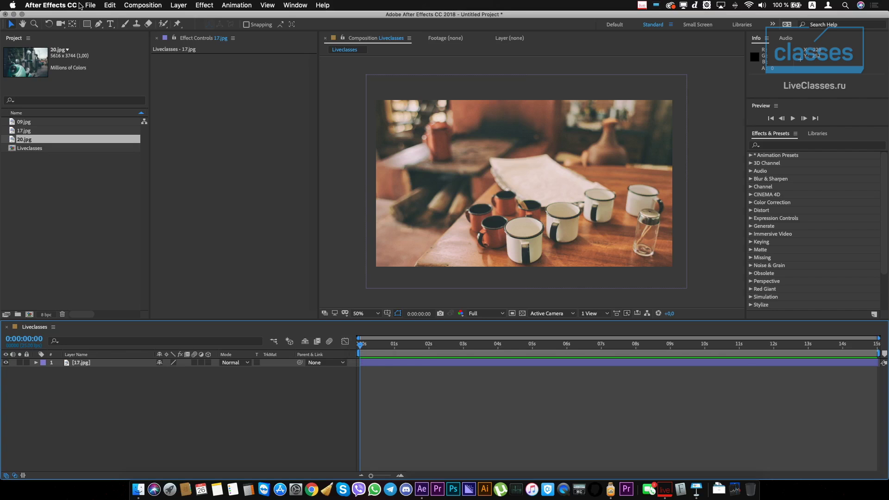
# Step: Open Preferences with Cmd+Option+; and go to the Media & Disk Cache page
pyautogui.click(73, 6)
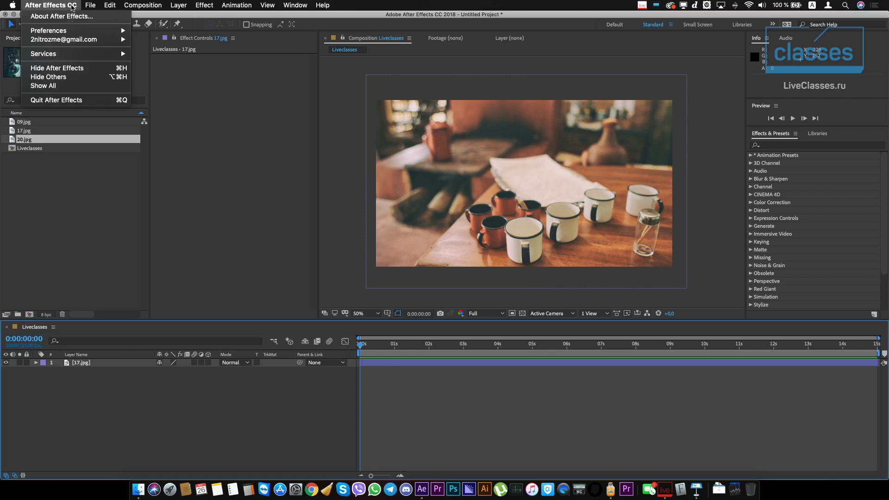
pyautogui.moveTo(92, 30)
pyautogui.click(62, 5)
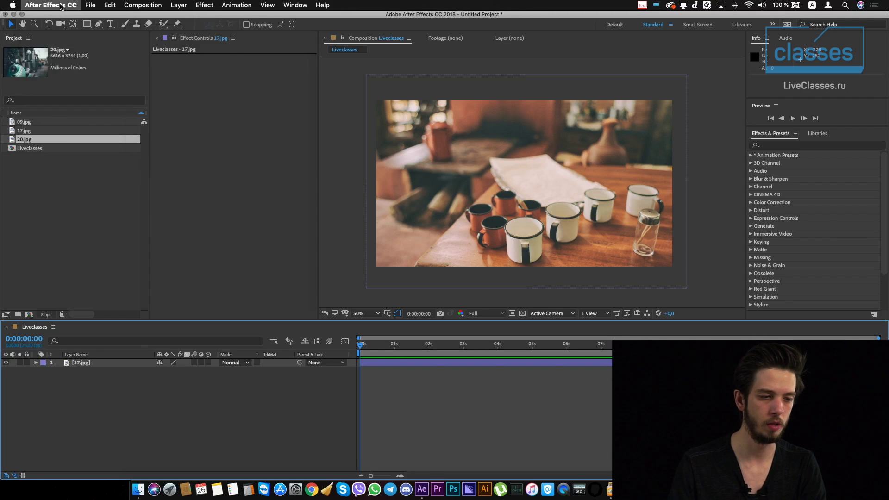
pyautogui.press('super+alt+semicolon')
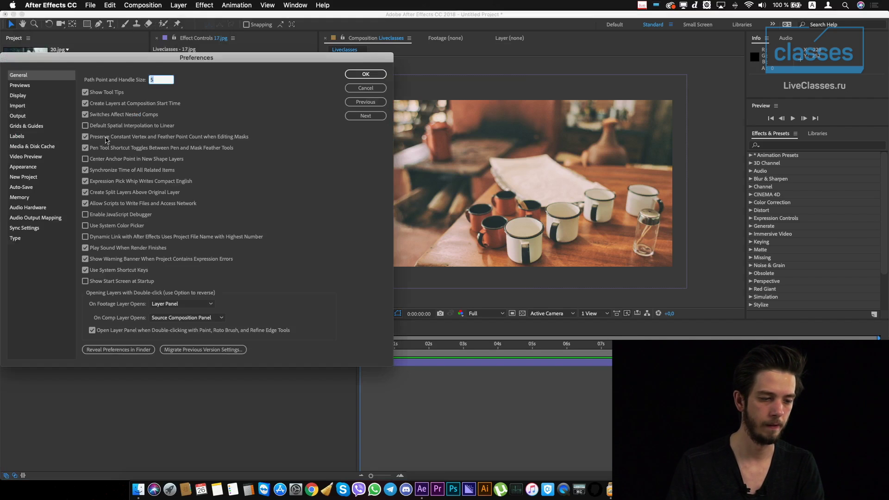
pyautogui.click(46, 147)
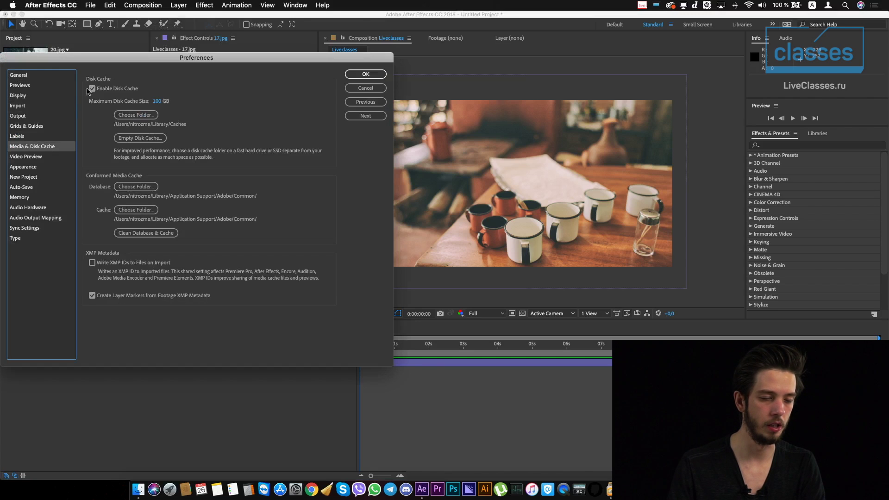
# Step: Move the dialog right and inspect the disk cache folder location, leaving the path unchanged
pyautogui.moveTo(133, 63); pyautogui.dragTo(312, 61)
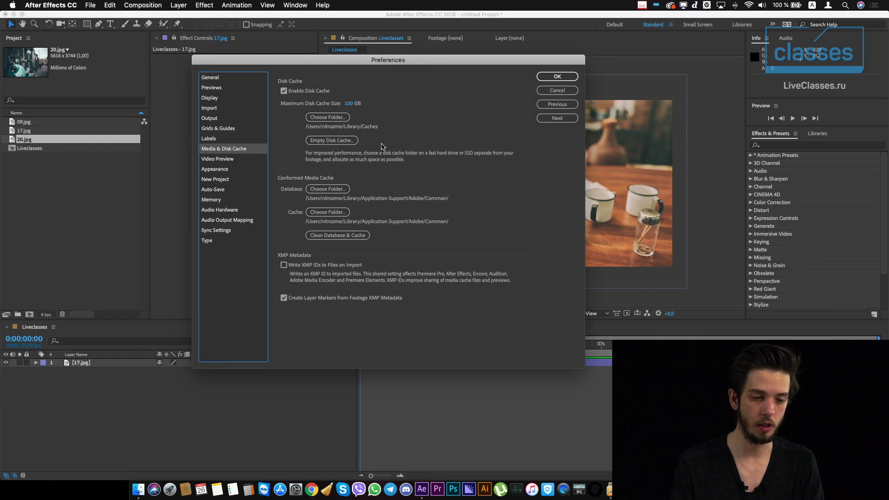
pyautogui.click(327, 117)
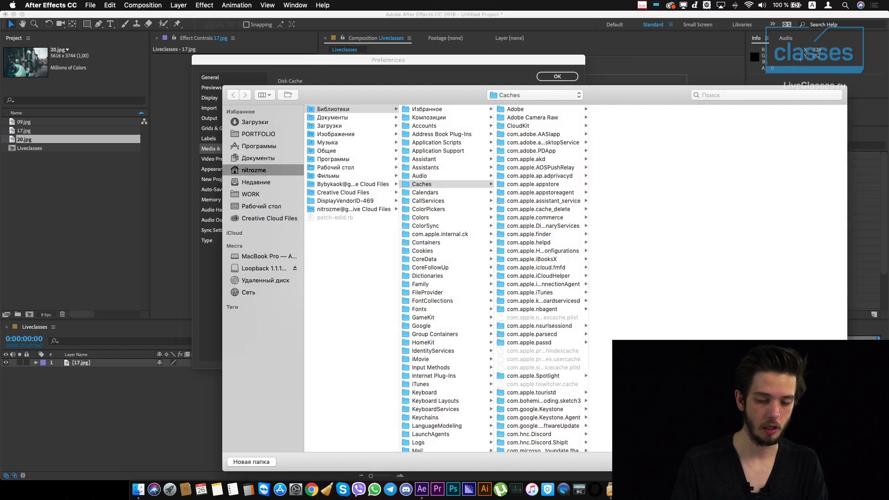
pyautogui.press('Return')
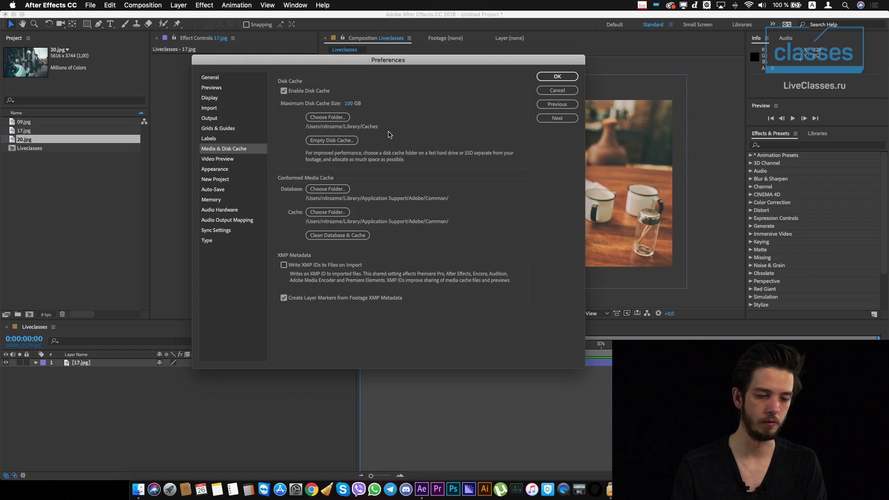
# Step: Empty the 92,5 GB disk cache, confirm the deletion, and close Preferences with OK
pyautogui.click(353, 141)
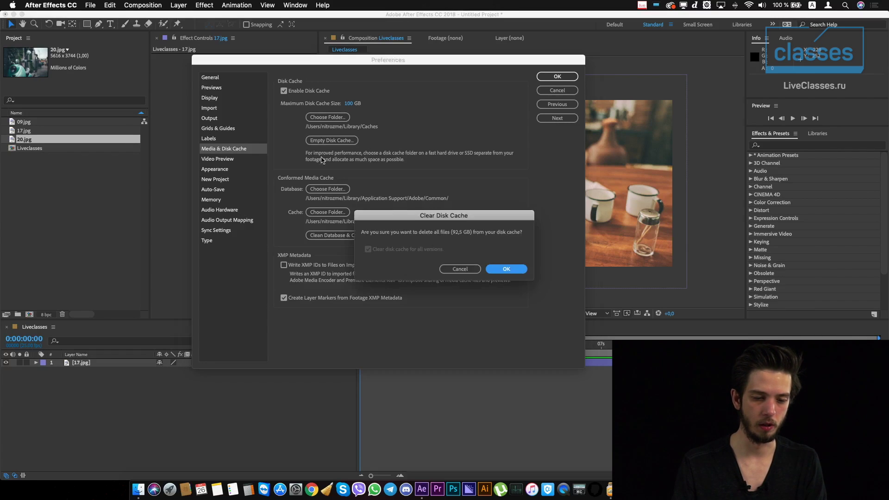
pyautogui.click(510, 270)
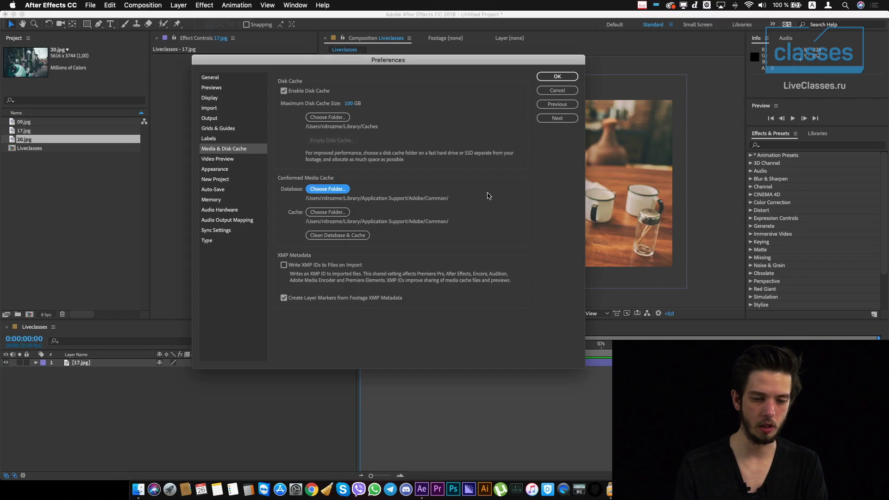
pyautogui.click(557, 76)
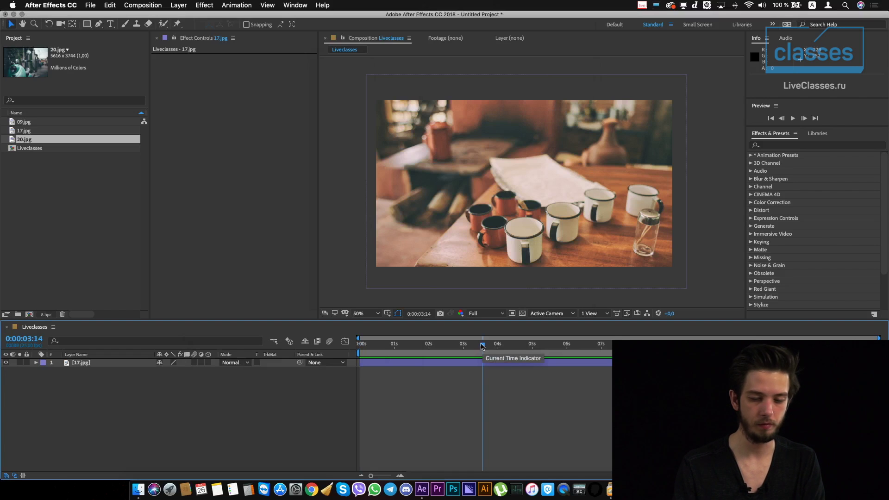
# Step: Drag the current time indicator in the Liveclasses timeline to 0:00:06:02
pyautogui.moveTo(483, 345); pyautogui.dragTo(570, 346)
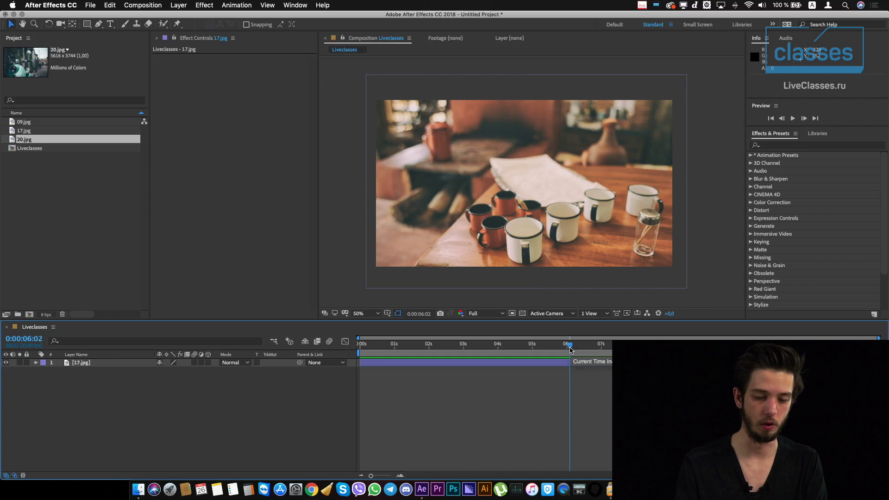